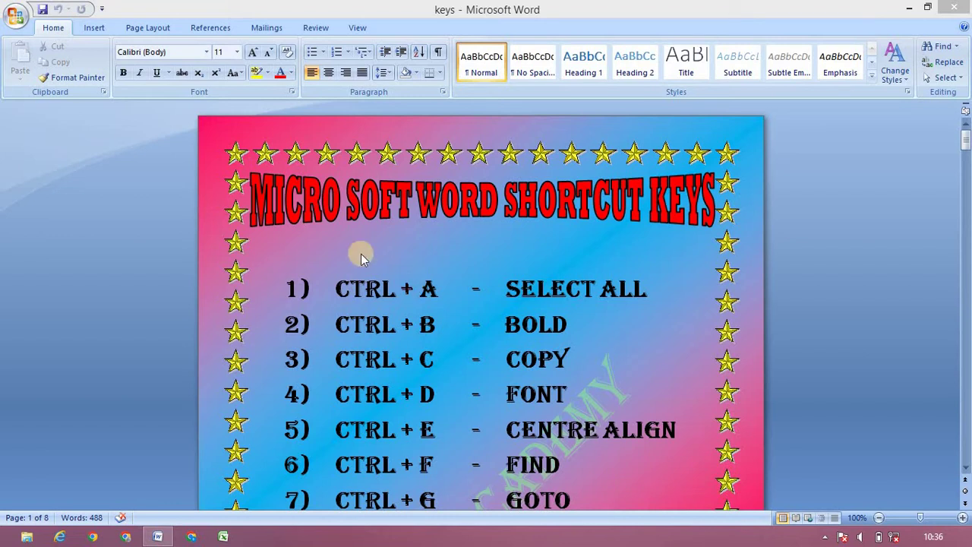
Start a new maximized blank document and generate sample paragraphs with =rand(43)
click(13, 17)
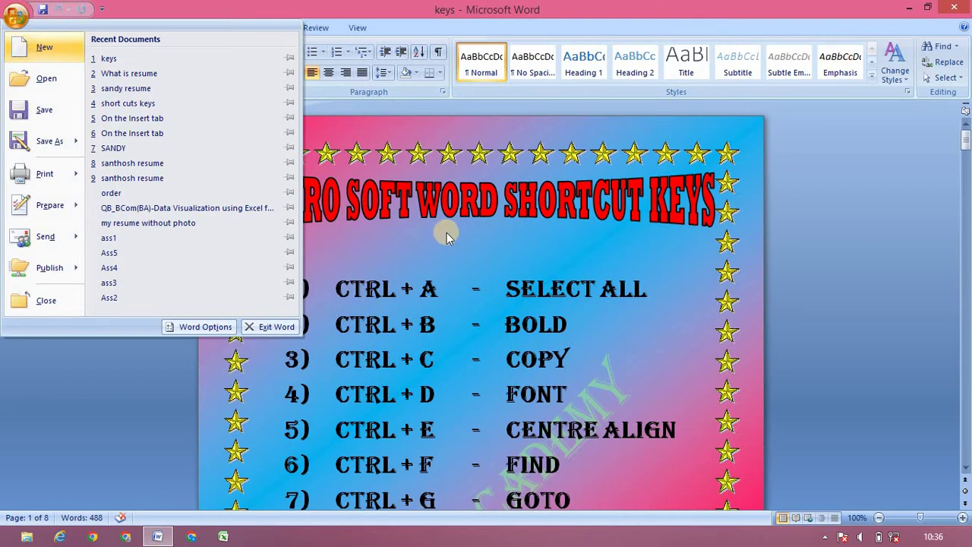
click(447, 233)
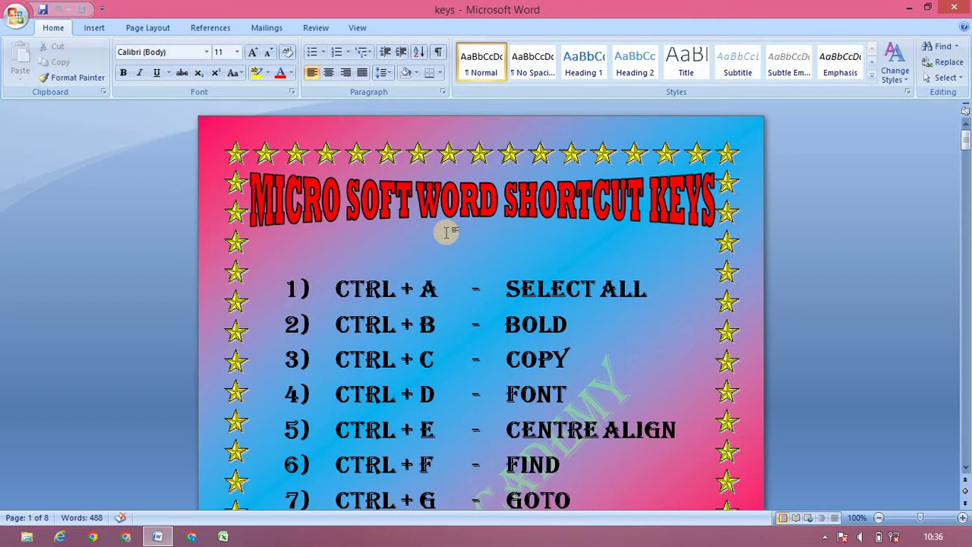
key(ctrl+n)
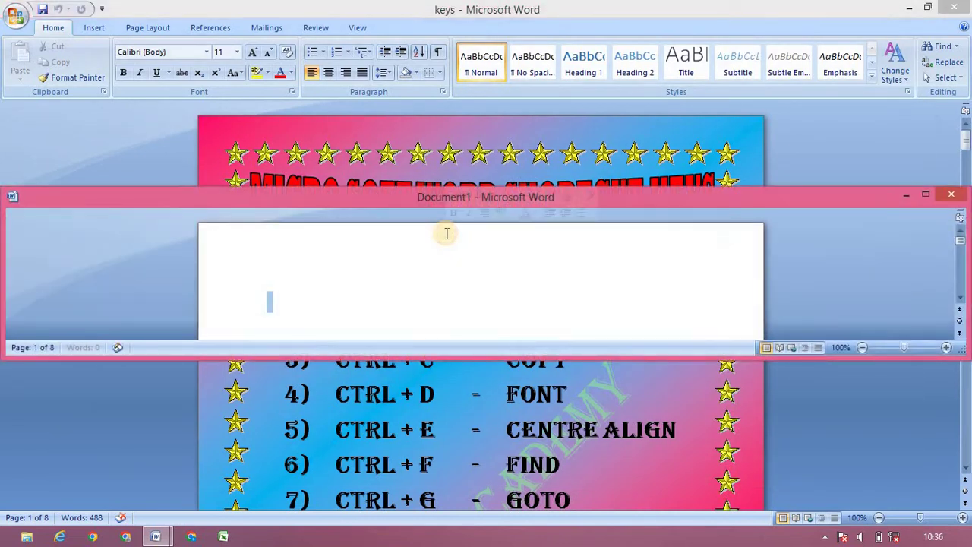
click(927, 192)
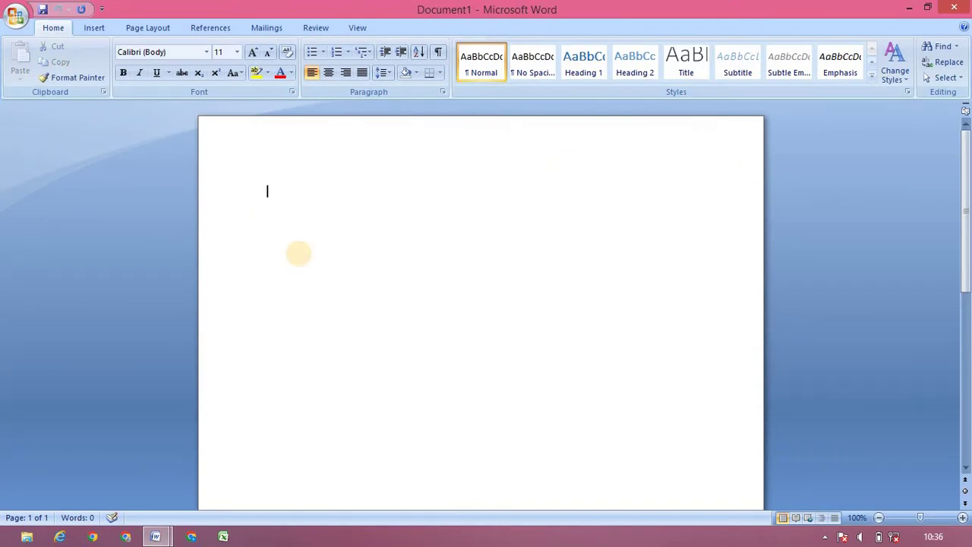
text(=ra)
text(nd)
text(()
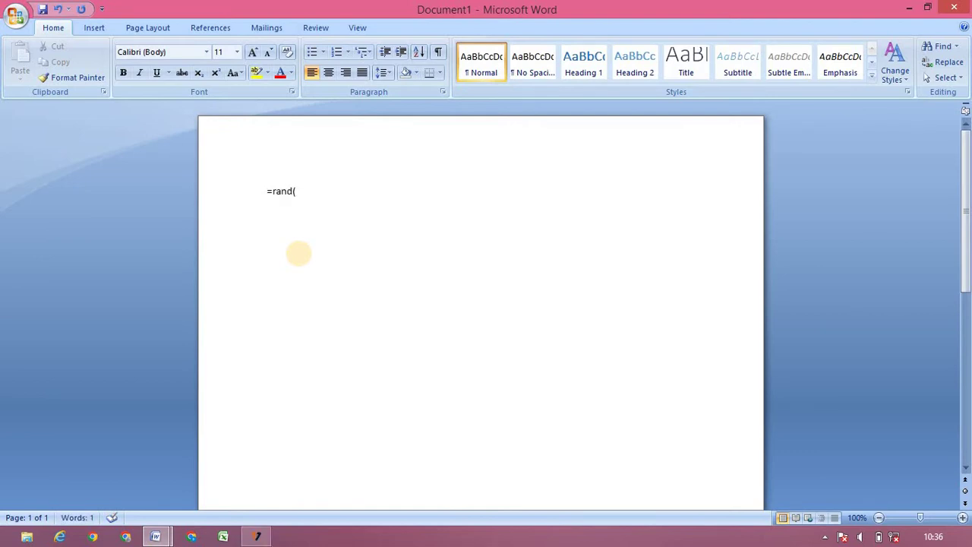
text(43)
text())
key(Return)
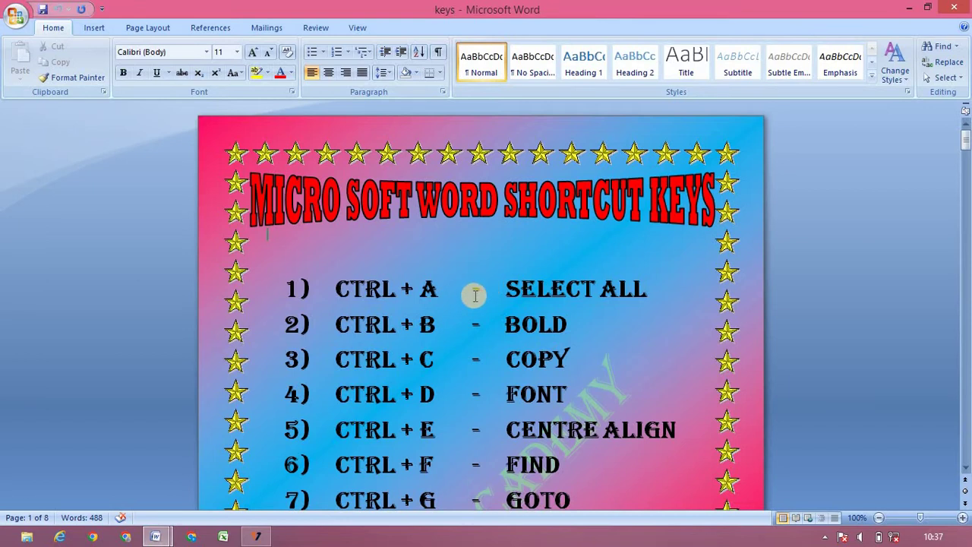
Return to Document1 and practise selecting all text with Ctrl+A and a margin triple-click
key(alt+Tab)
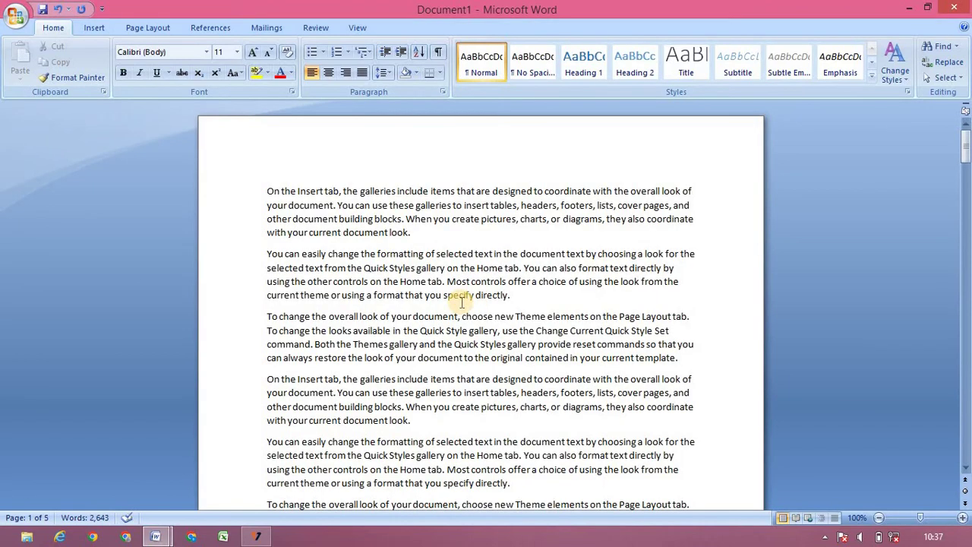
key(ctrl+a)
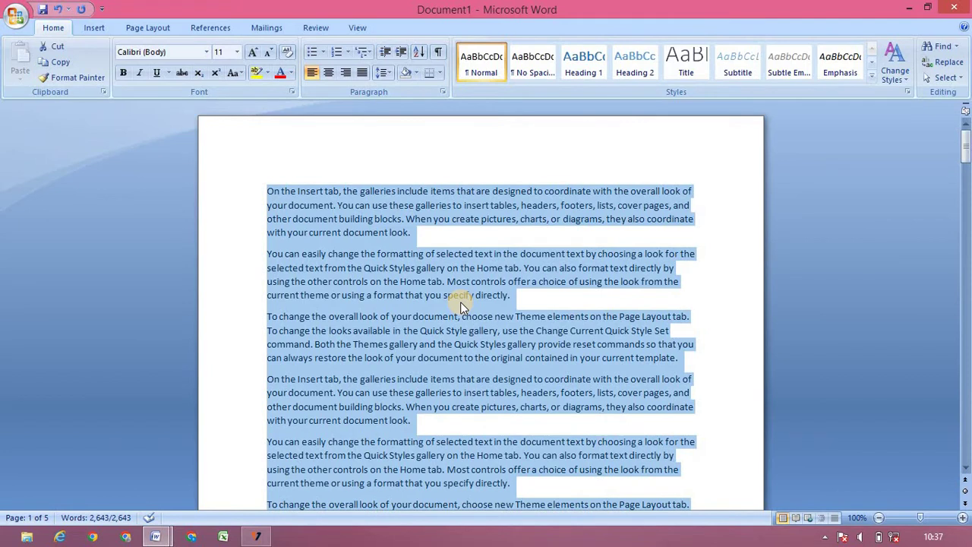
click(459, 296)
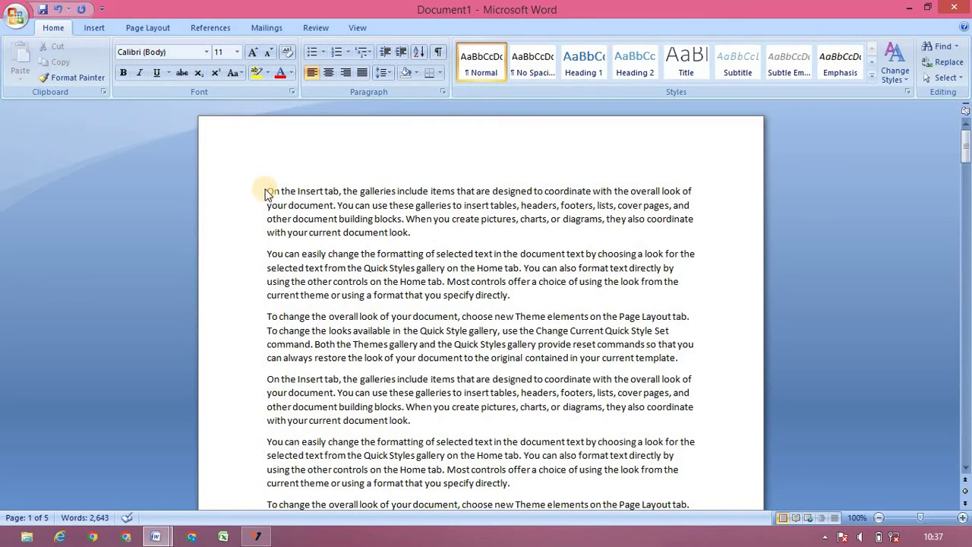
triple_click(265, 194)
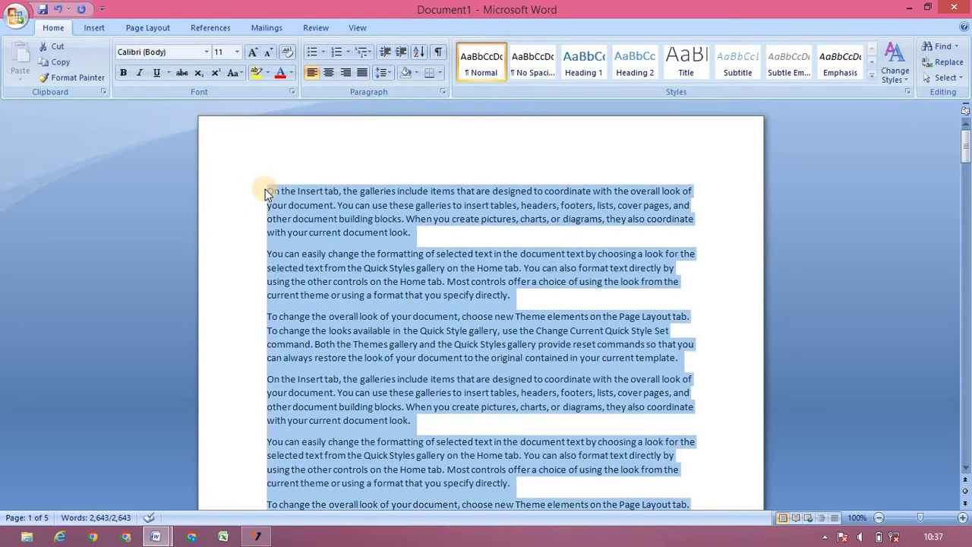
click(310, 226)
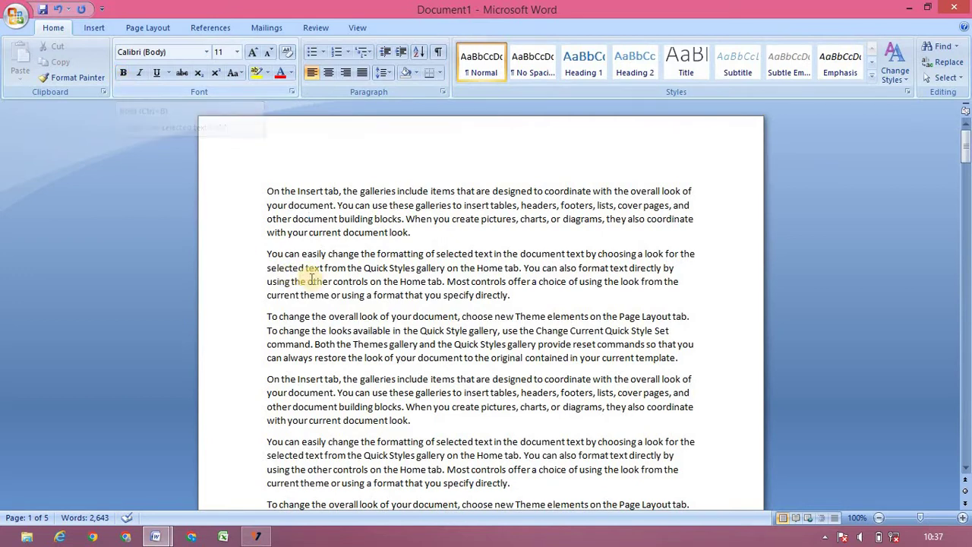
Make the second sample paragraph bold
triple_click(342, 281)
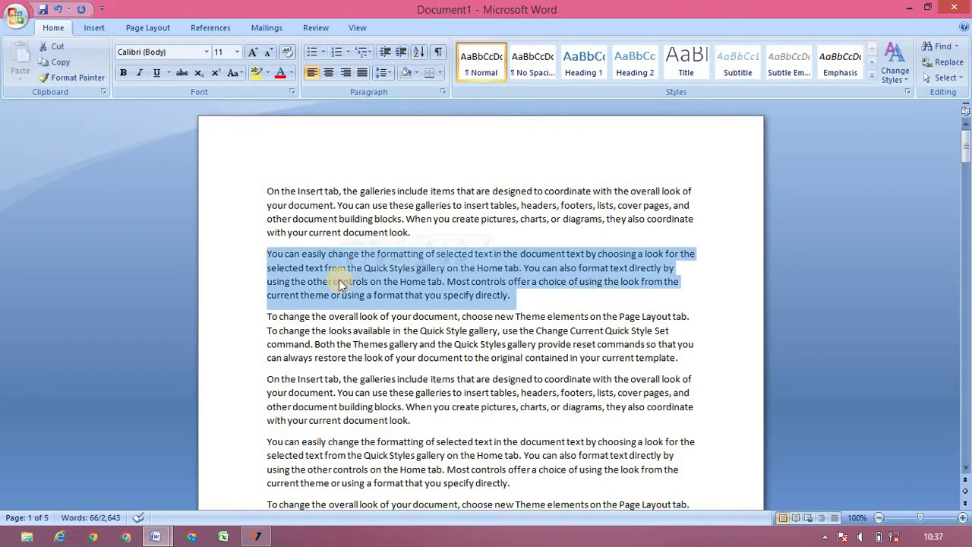
click(347, 287)
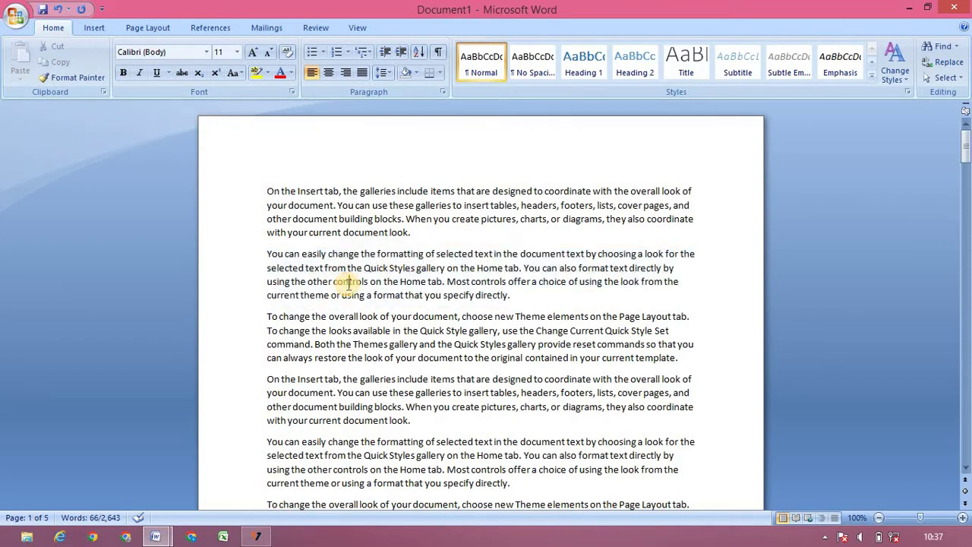
triple_click(348, 284)
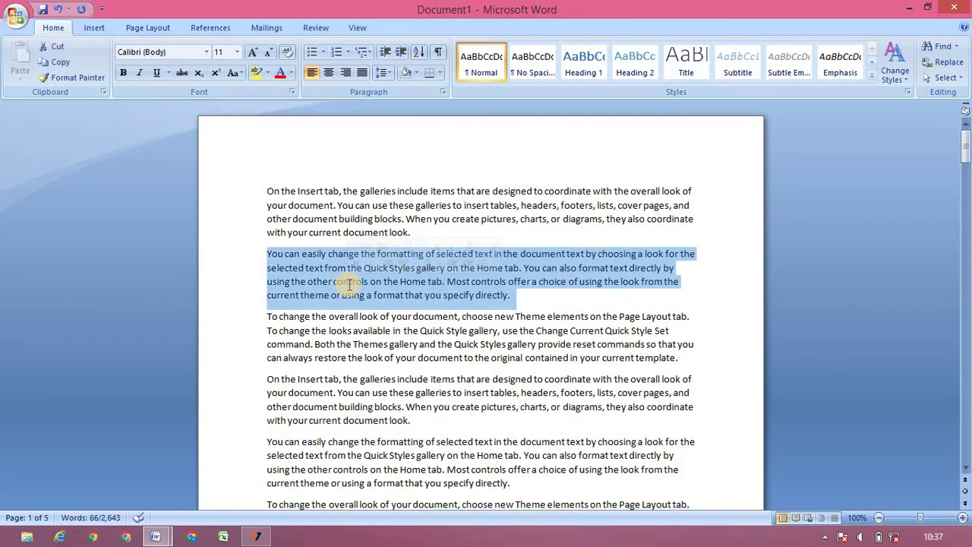
key(ctrl+b)
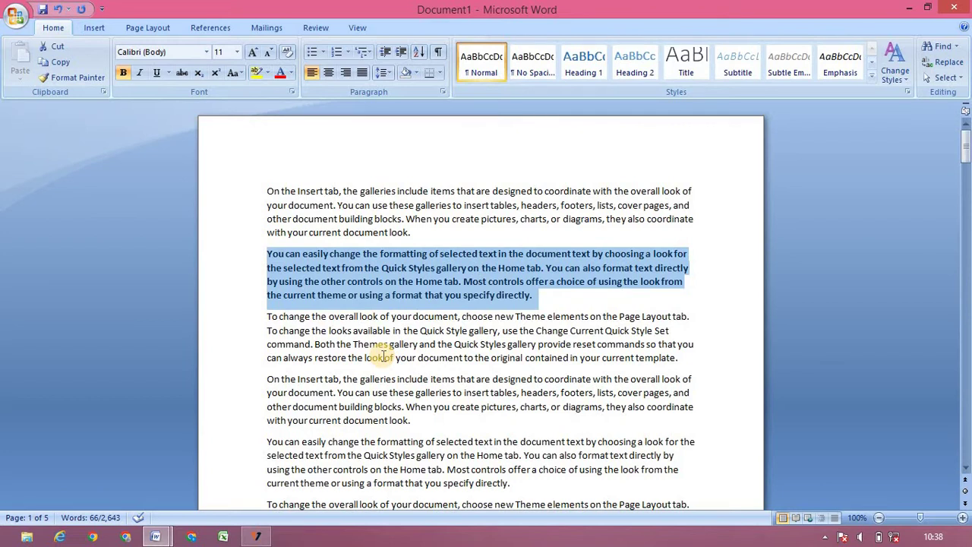
Bold the whole document, then return the 'To change the overall look' paragraph to regular weight
key(ctrl+a)
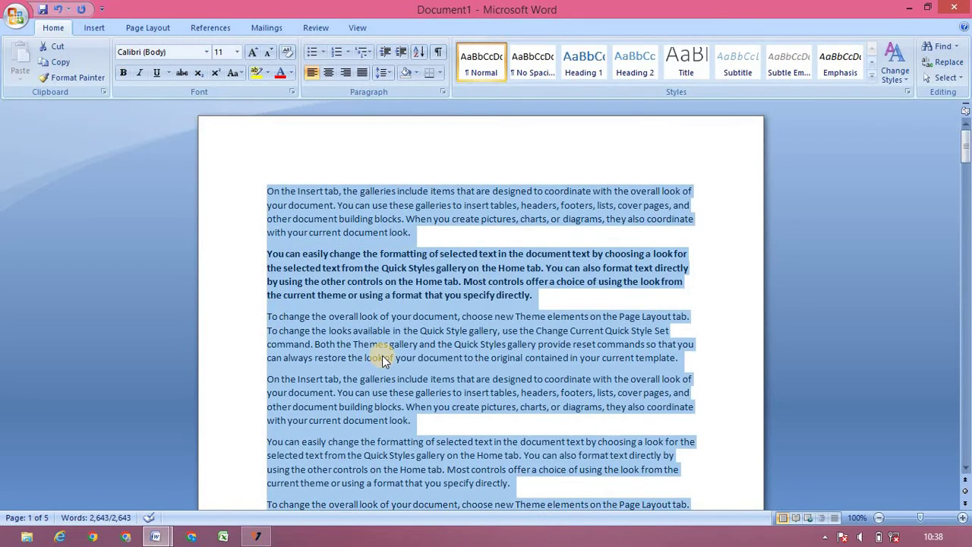
key(ctrl+b)
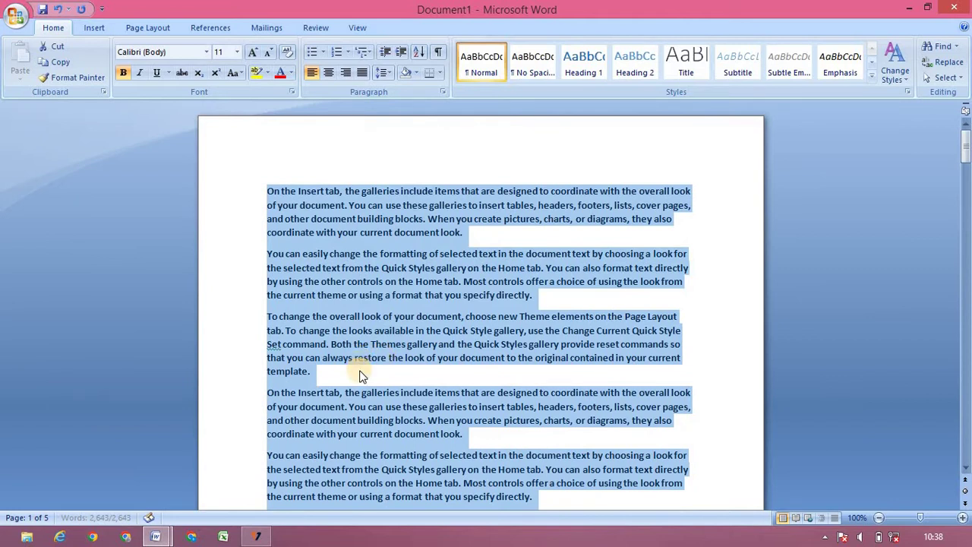
click(360, 376)
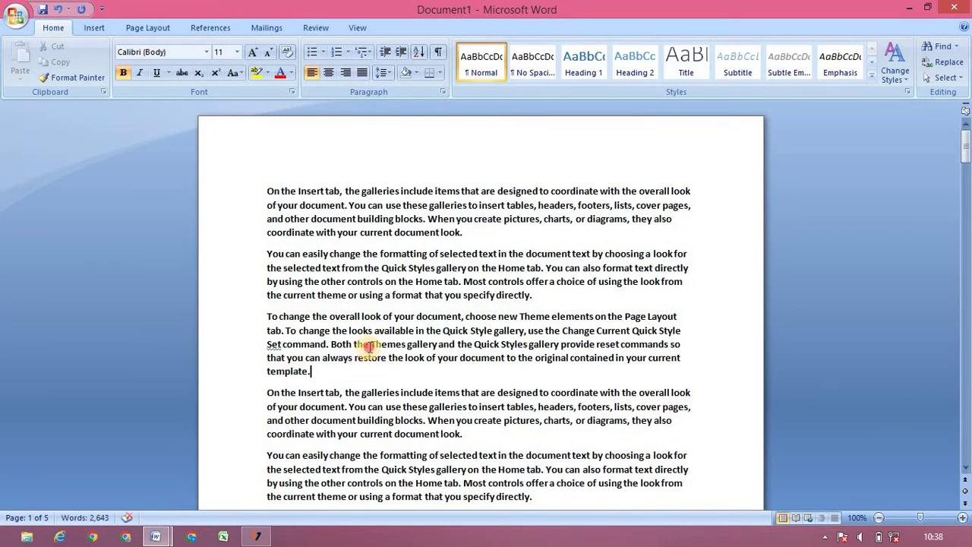
triple_click(370, 347)
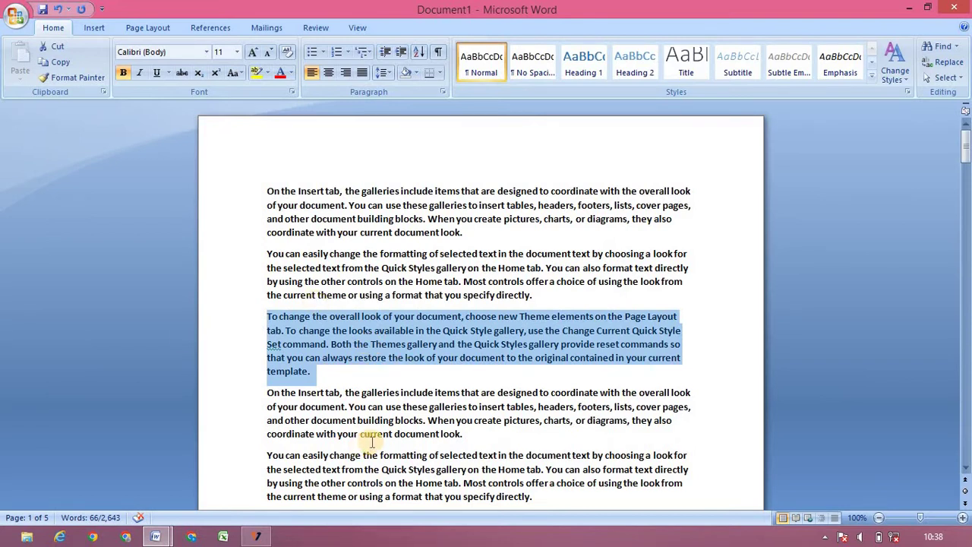
key(ctrl+b)
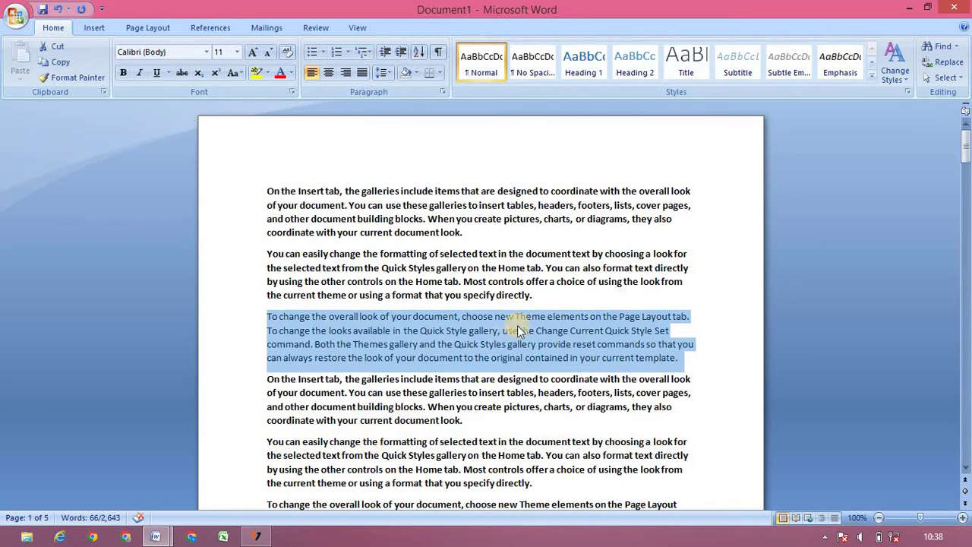
Make the word 'choose' in the second paragraph bold
double_click(483, 316)
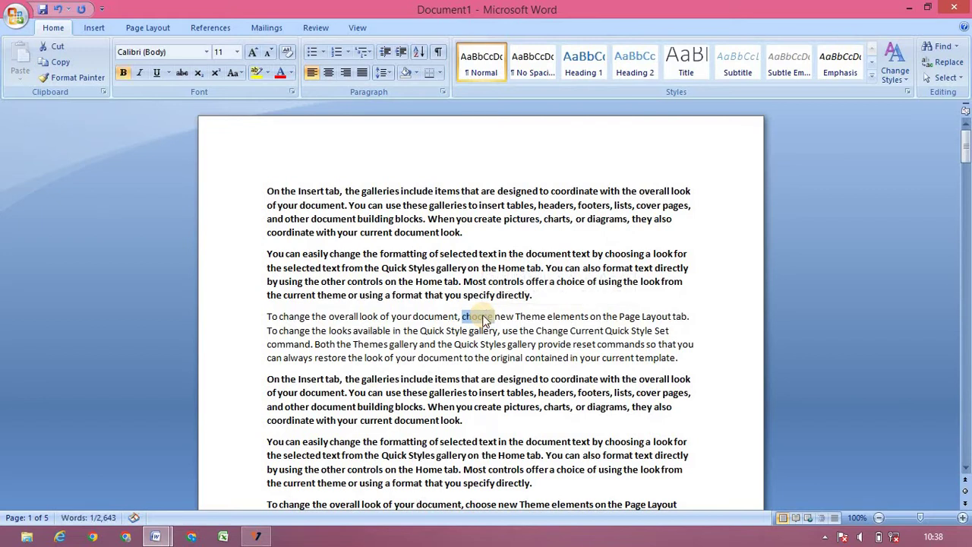
key(ctrl+b)
click(467, 330)
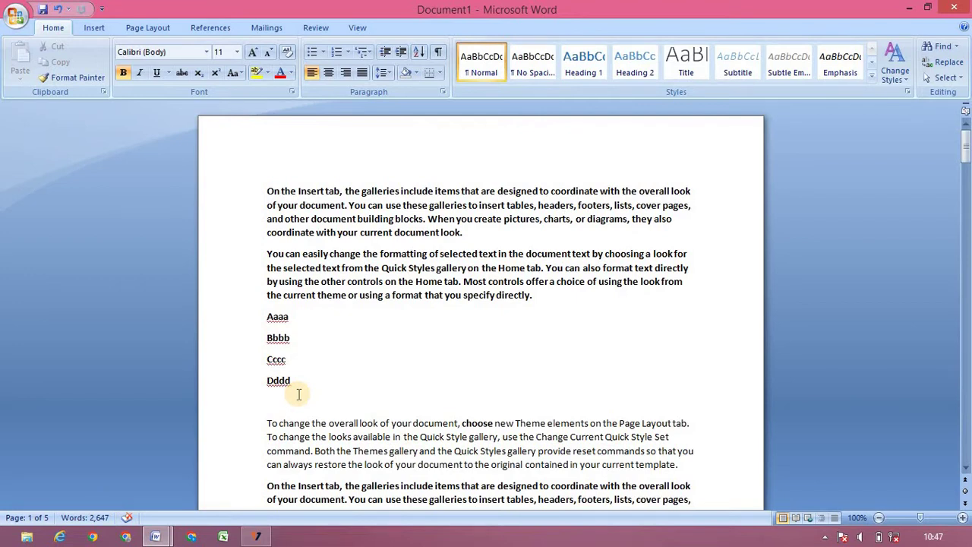
Copy the Aaaa–Dddd lines and paste them on a new line after 'current template.'
click(267, 318)
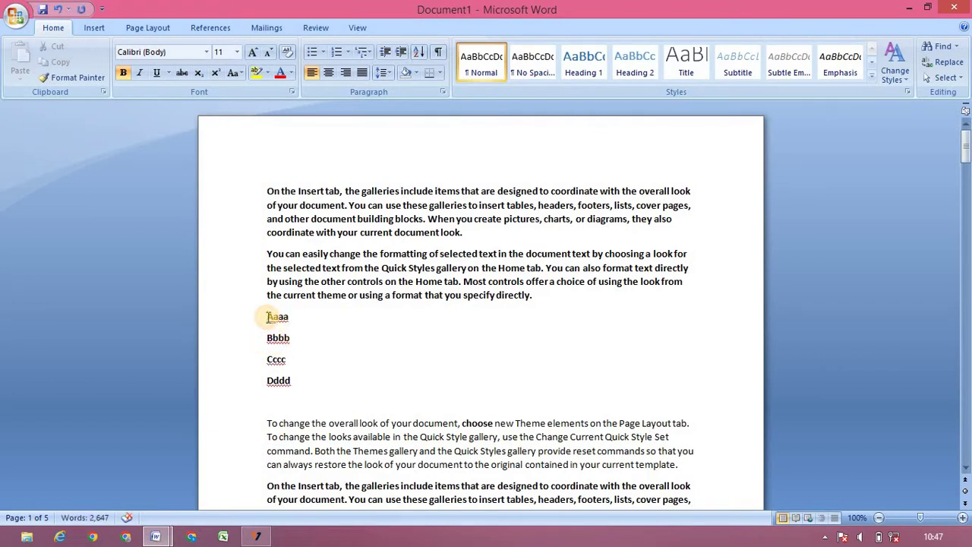
key(shift+Down)
key(shift+Down)
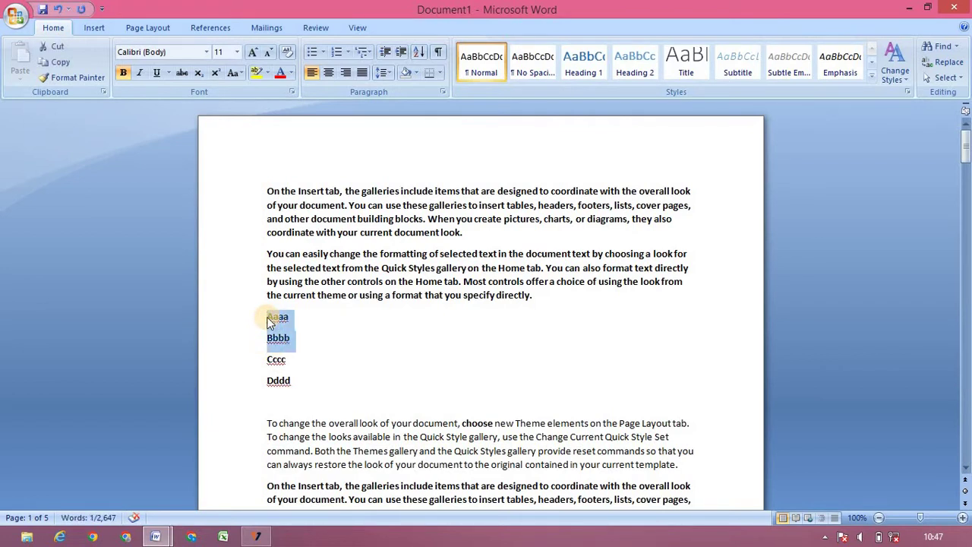
key(shift+Down)
key(shift+Down)
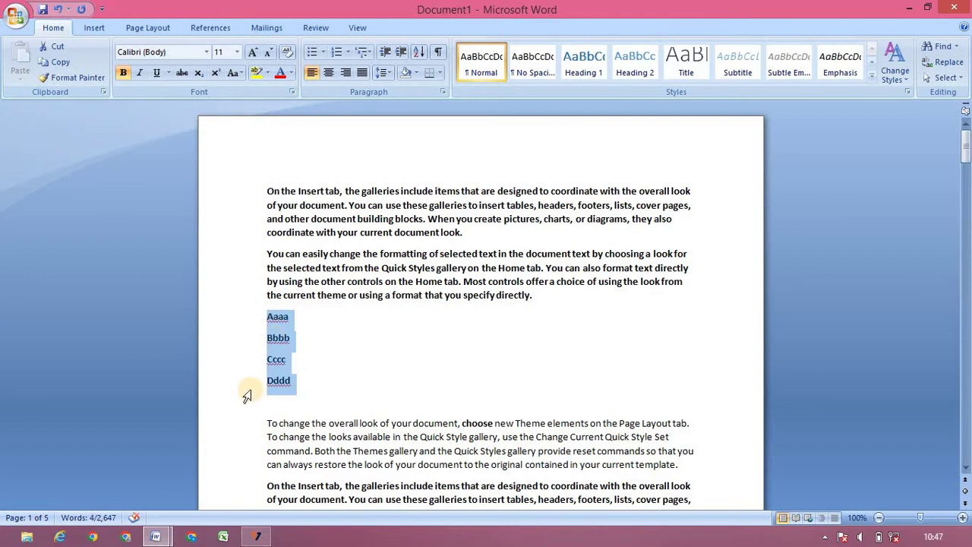
key(ctrl+c)
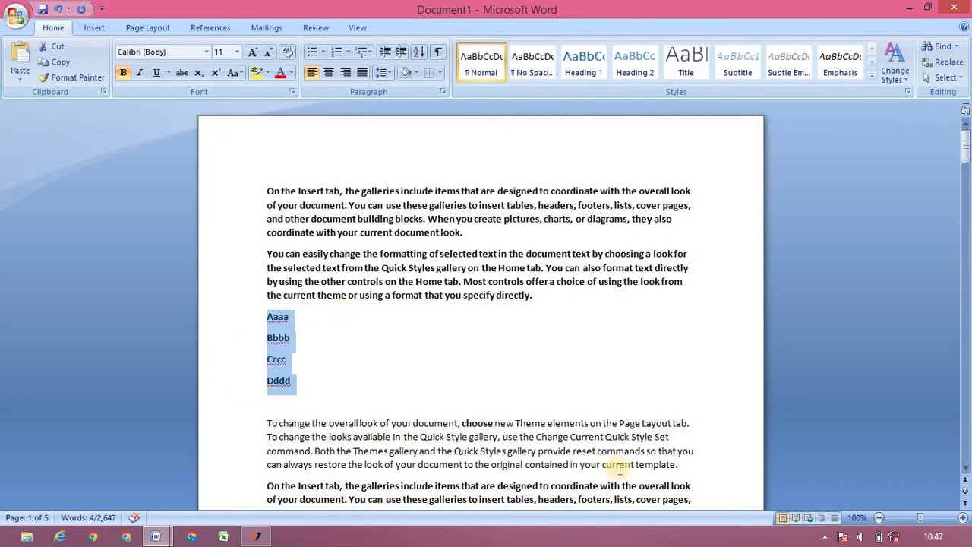
click(693, 464)
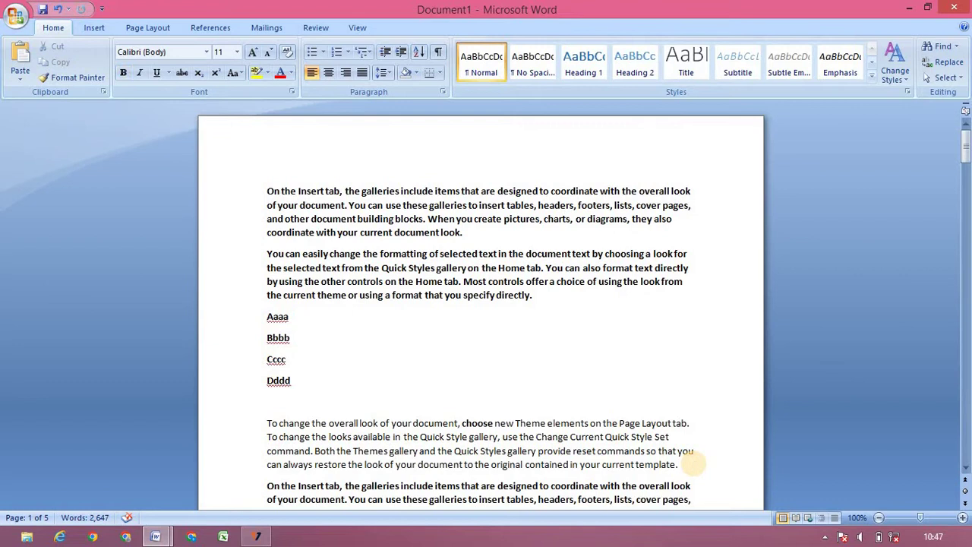
key(Return)
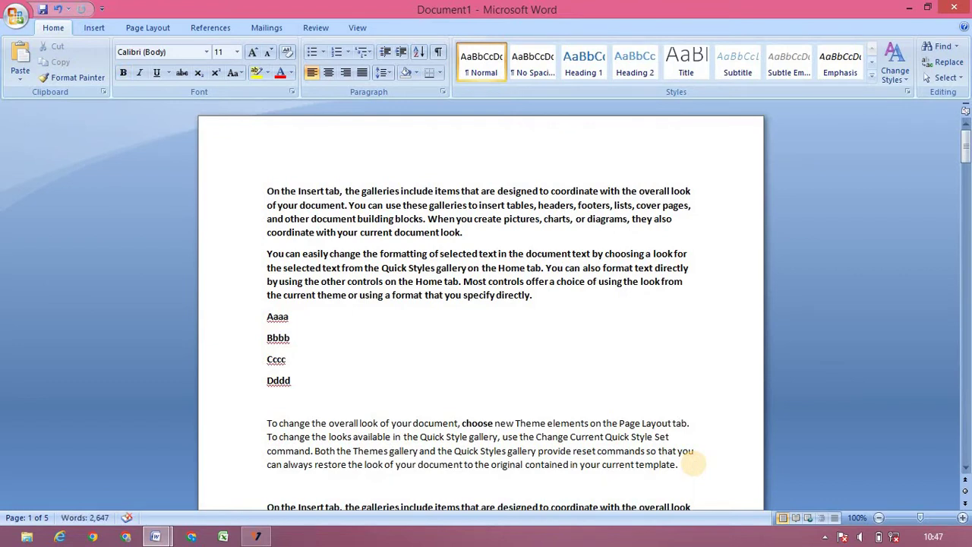
key(ctrl+v)
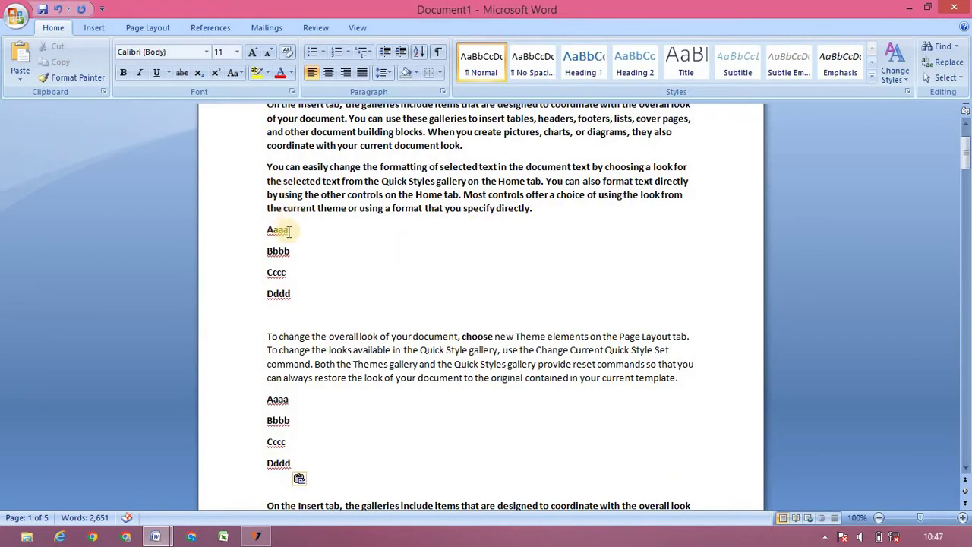
Split the paragraph after 'Quick Style Set' and paste the Aaaa–Dddd lines there
click(682, 353)
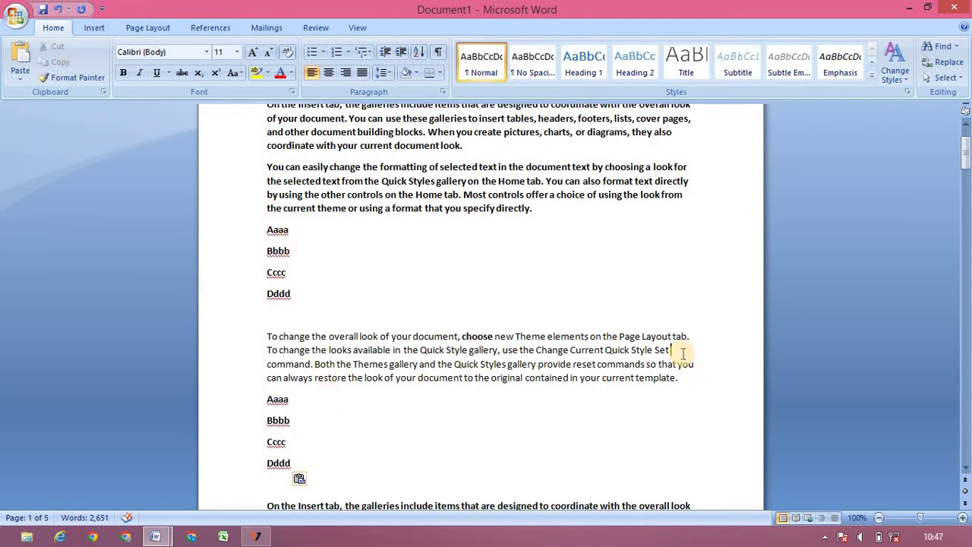
key(Return)
key(Return)
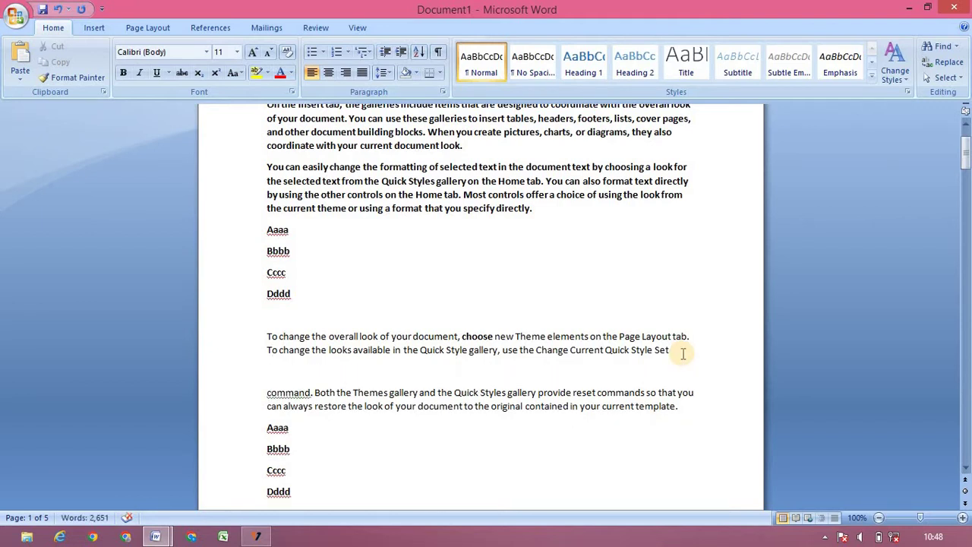
key(ctrl+v)
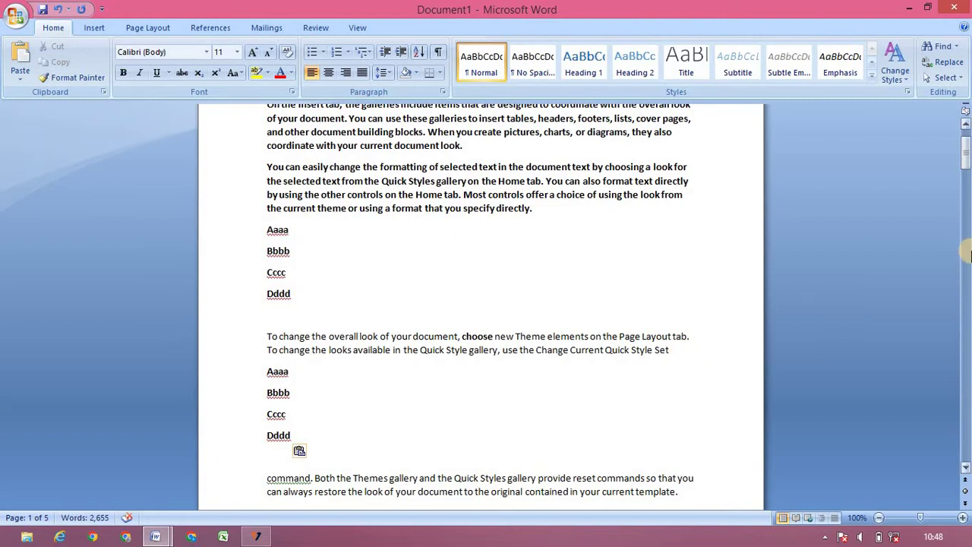
Paste the 'To change the overall look' paragraph on a new line after Dddd, then select that lower copy
scroll(968, 285, down, 5)
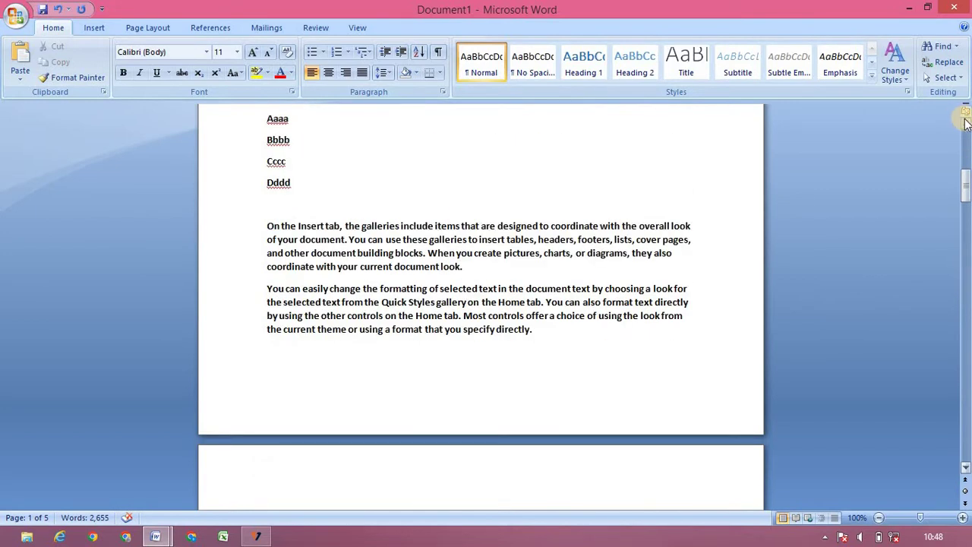
click(963, 121)
drag(965, 125, 964, 133)
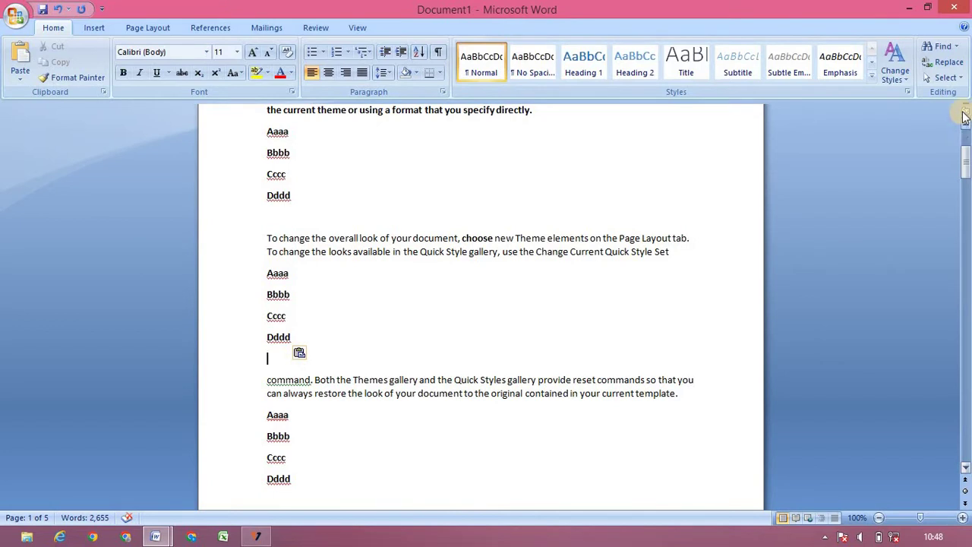
triple_click(454, 240)
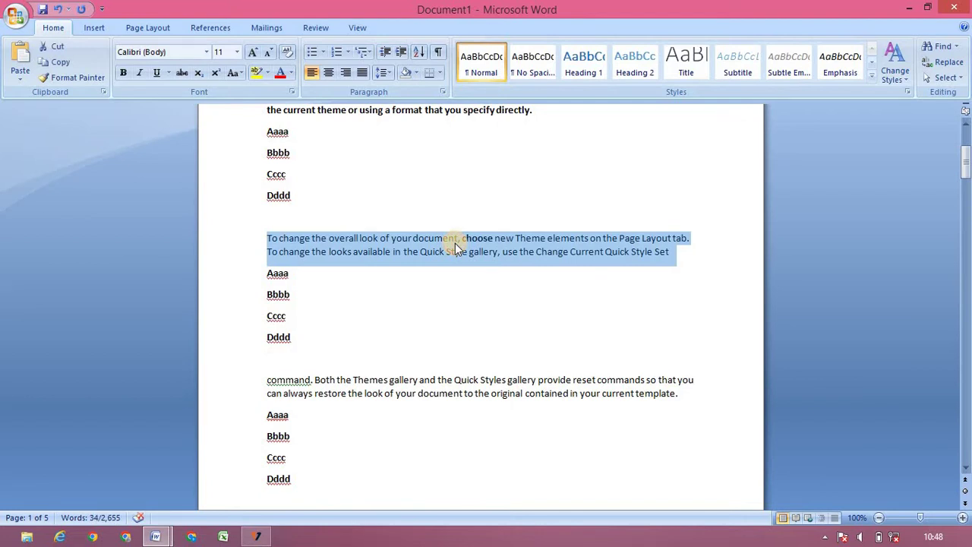
click(372, 203)
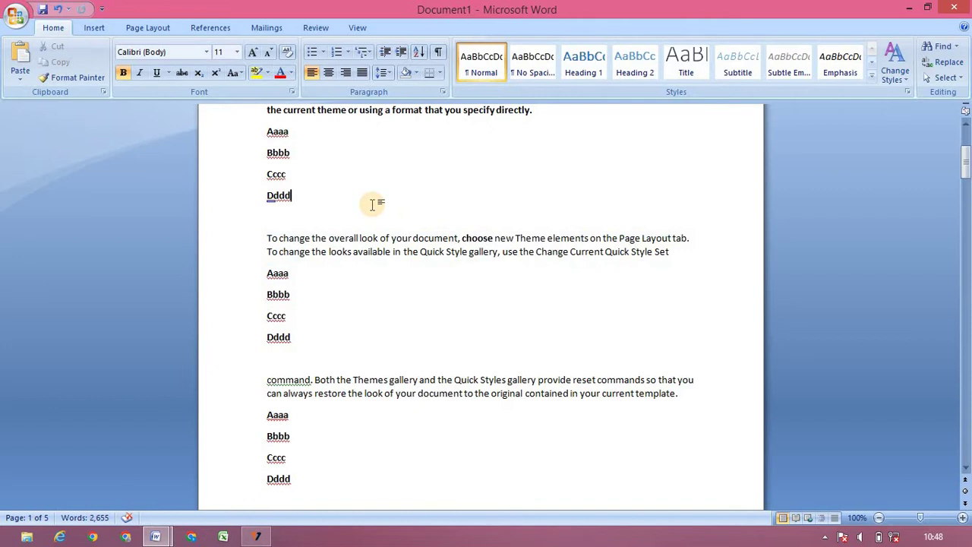
key(Return)
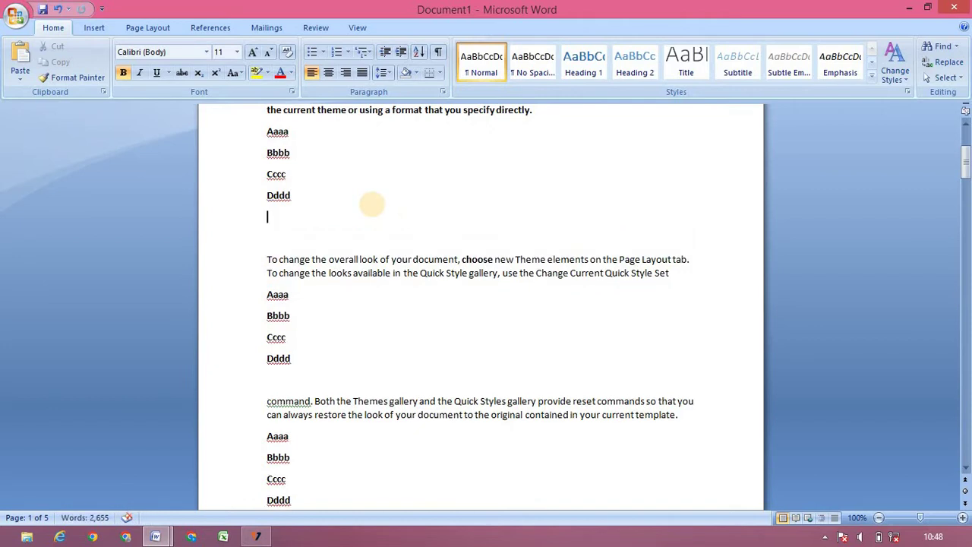
key(ctrl+v)
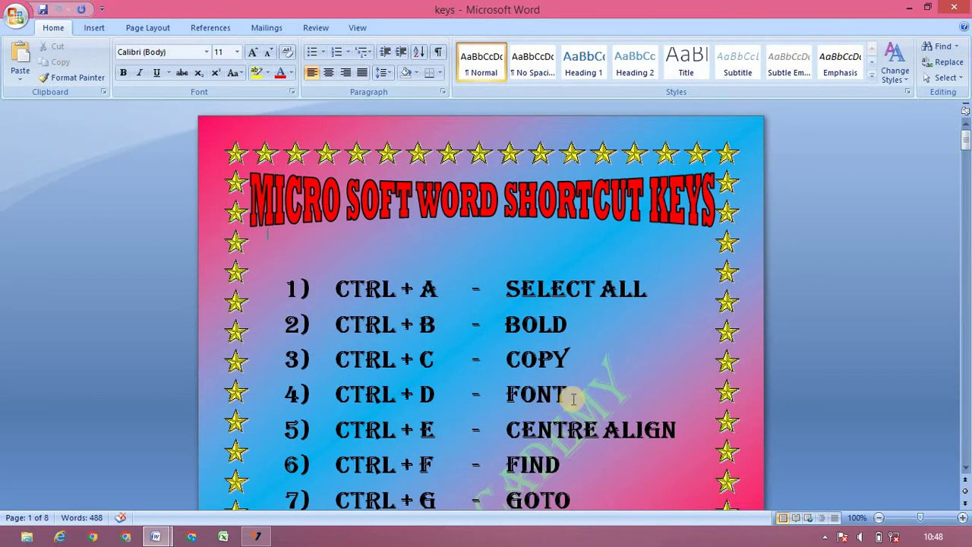
key(alt+Tab)
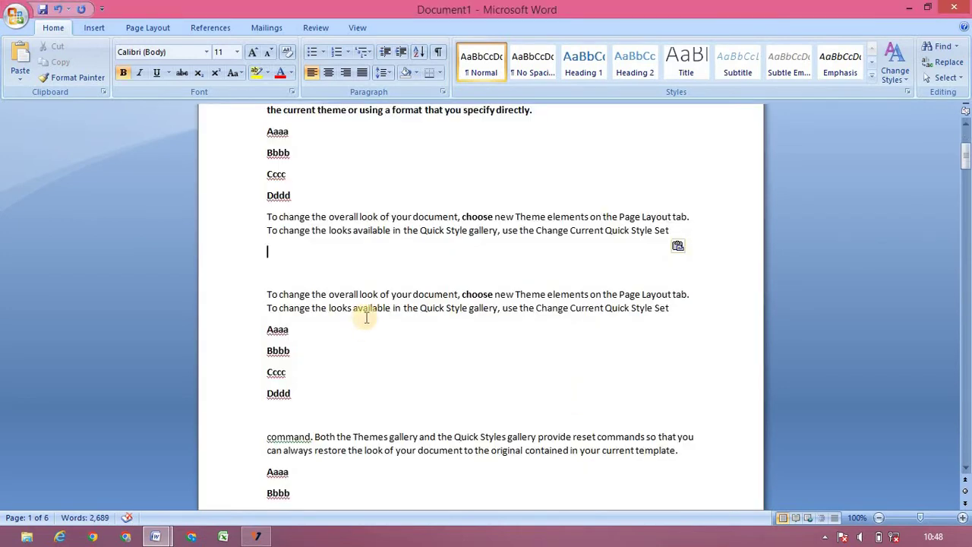
triple_click(369, 307)
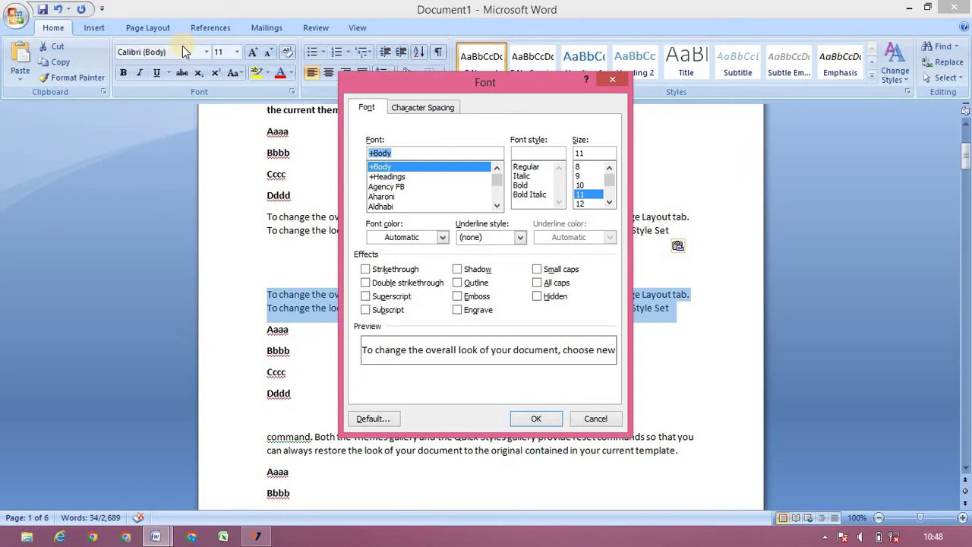
Format the selected paragraph as Arial Black, Bold, size 16 in the Font dialog
click(497, 204)
click(497, 204)
click(498, 204)
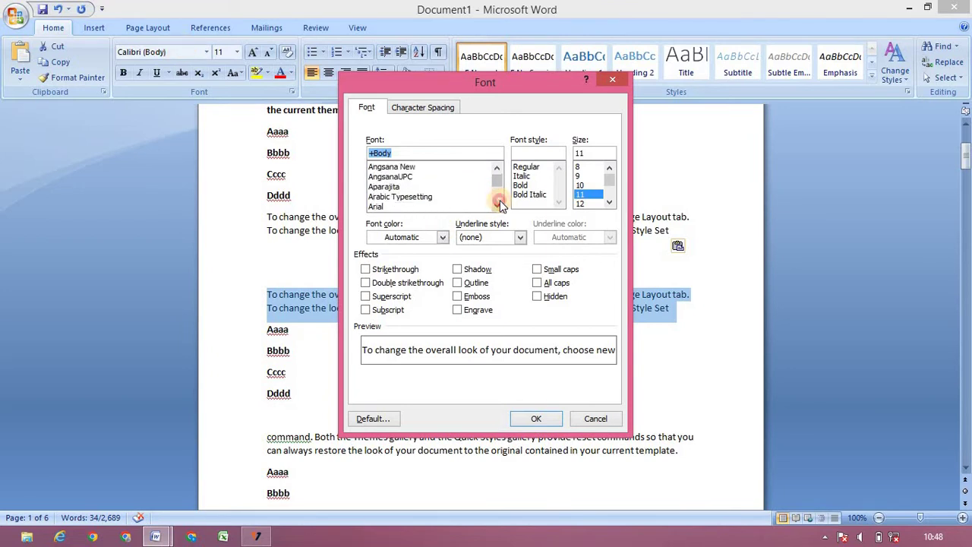
click(497, 203)
click(422, 196)
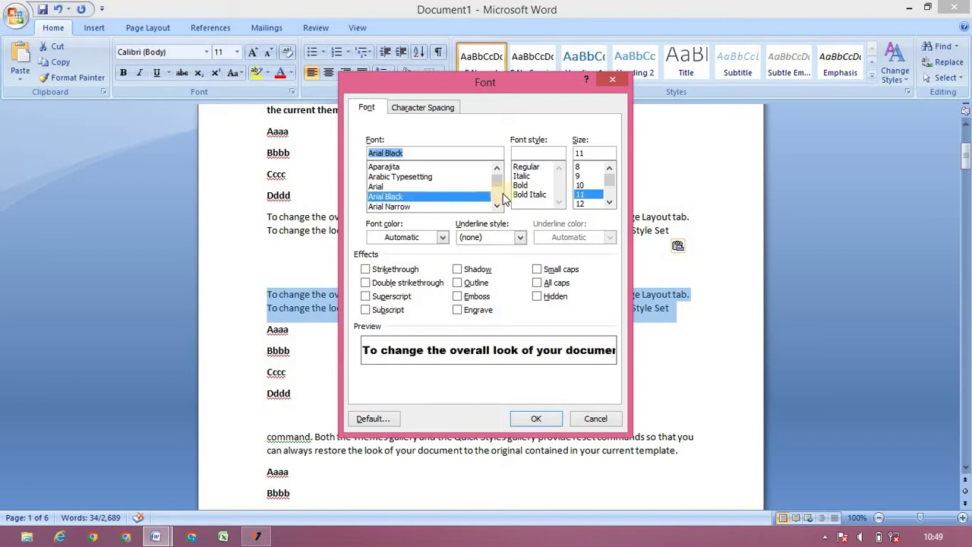
click(532, 184)
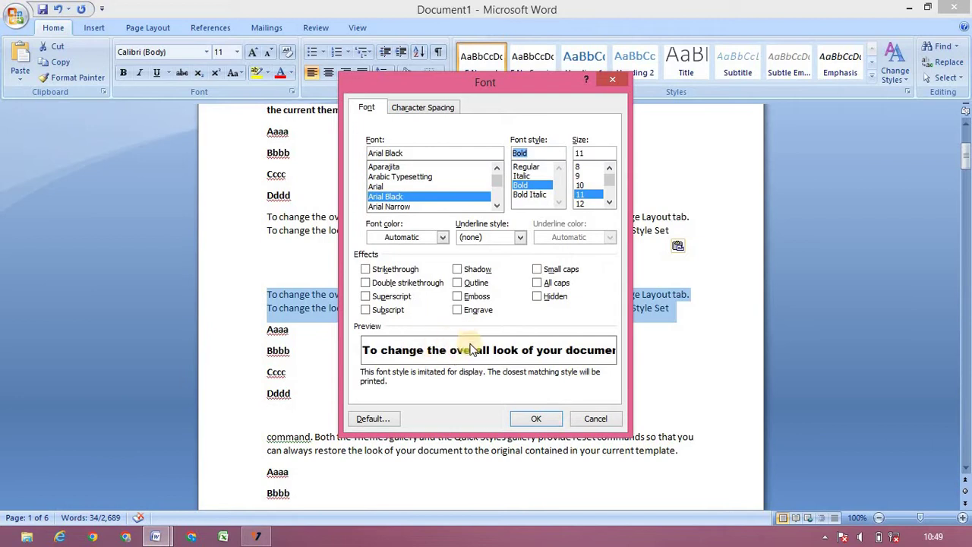
click(608, 203)
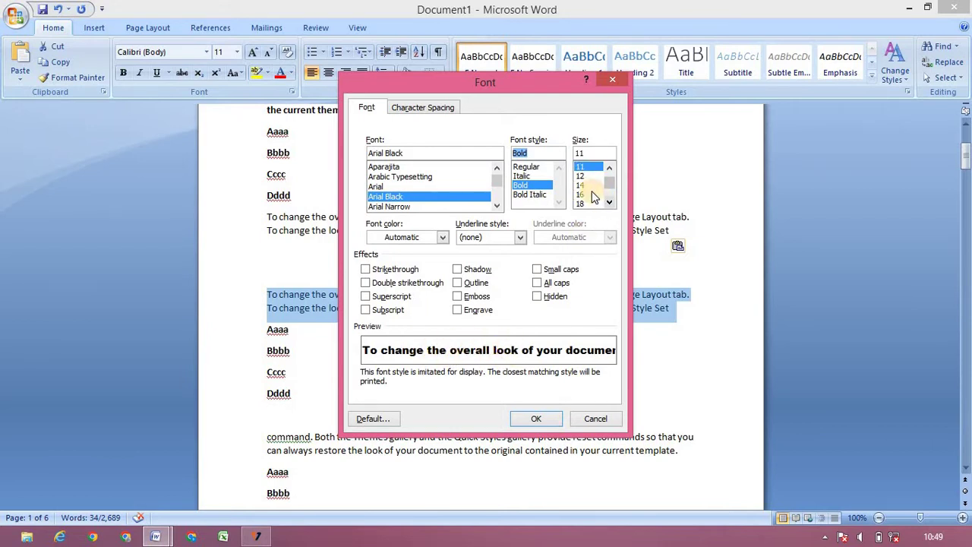
click(588, 195)
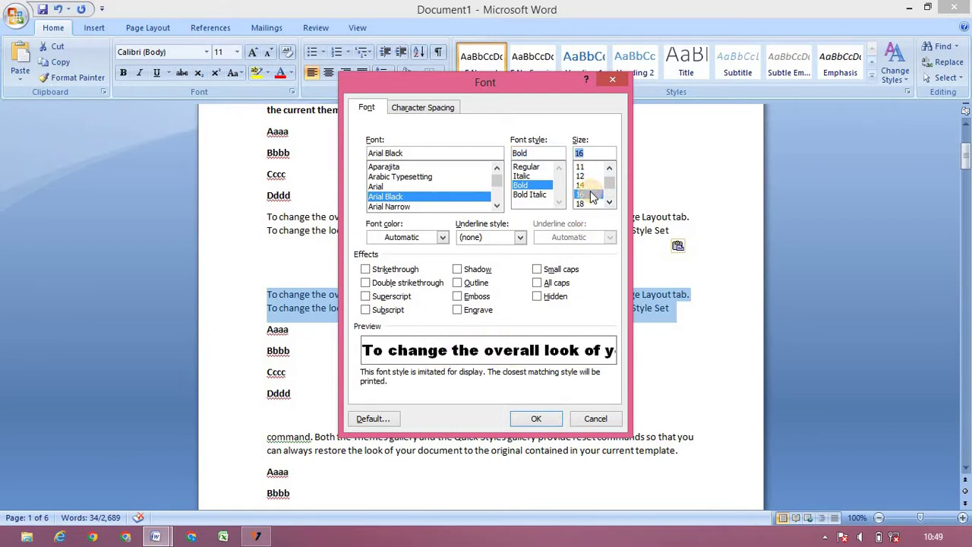
click(442, 237)
click(507, 243)
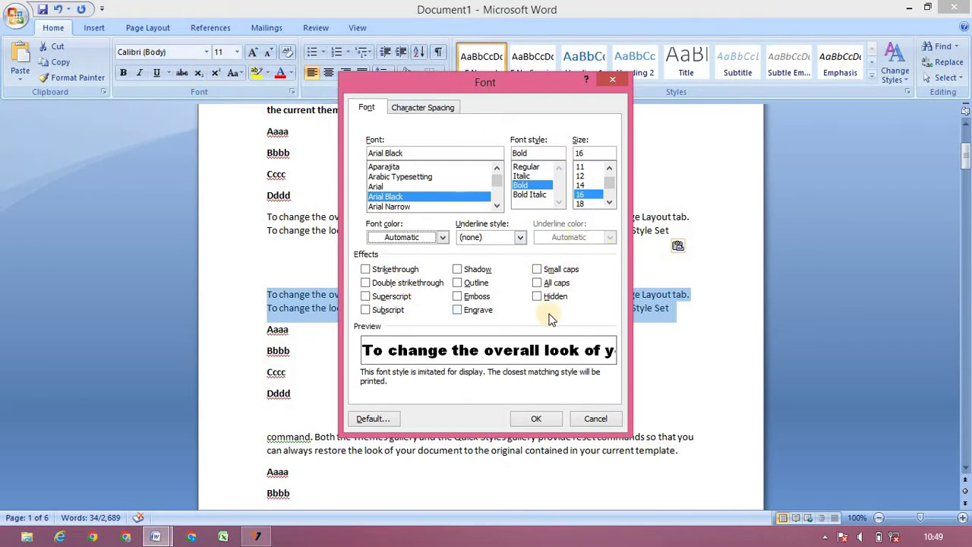
click(517, 420)
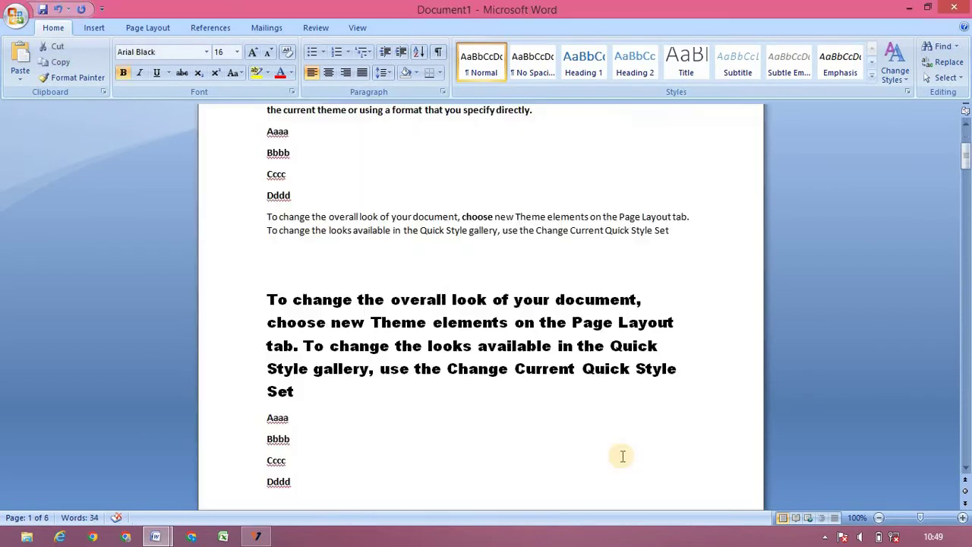
Type 'girl' on the empty line above the bold paragraph, centre it, then open Find
key(ctrl+shift+Down)
click(370, 268)
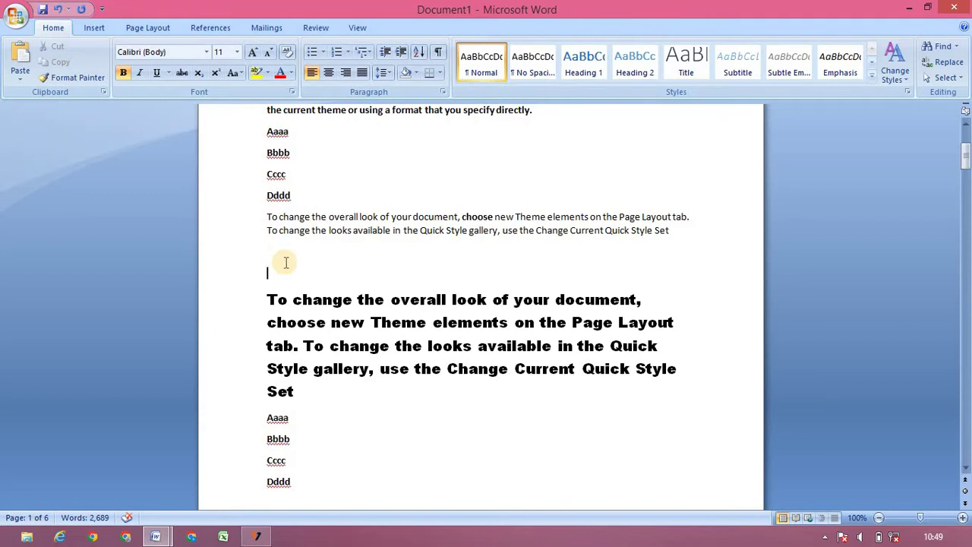
text(gi)
text(rl)
double_click(274, 273)
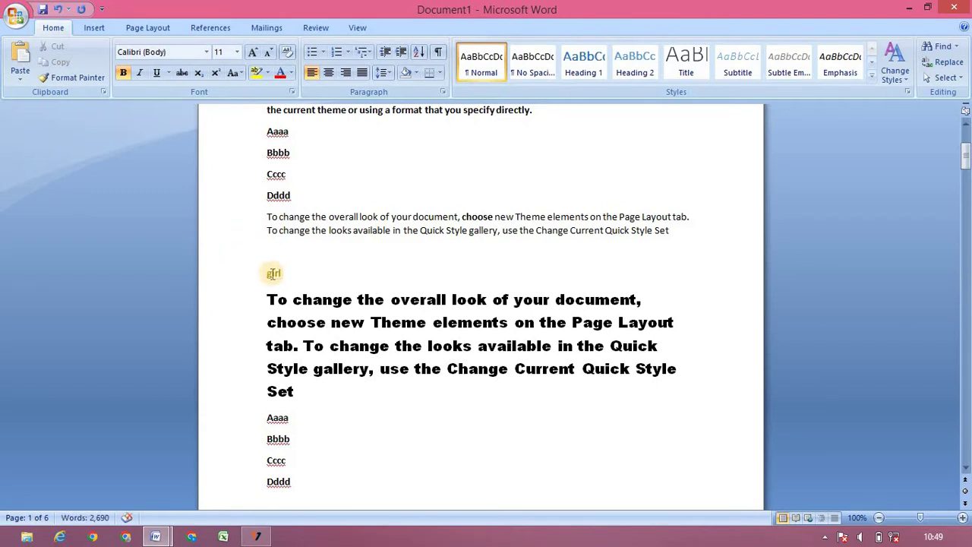
double_click(273, 274)
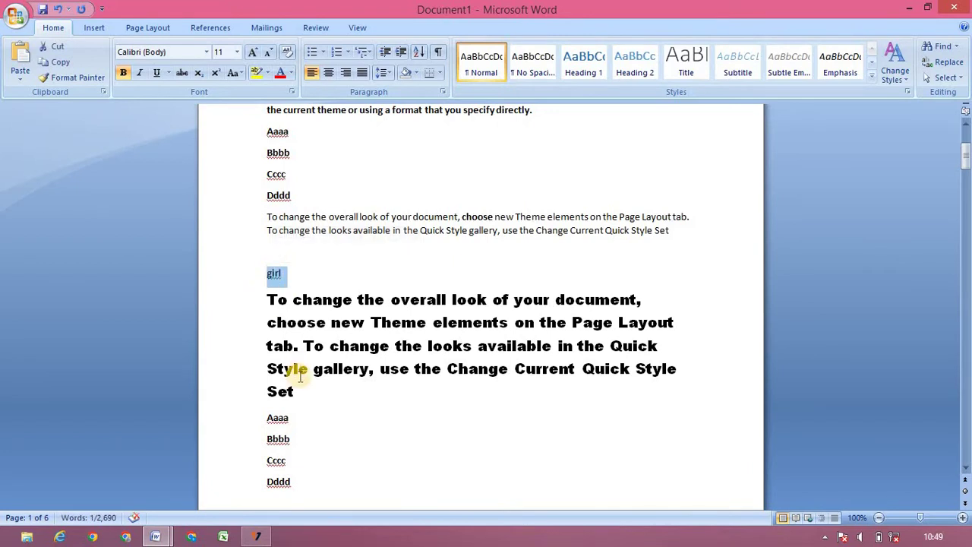
key(ctrl+e)
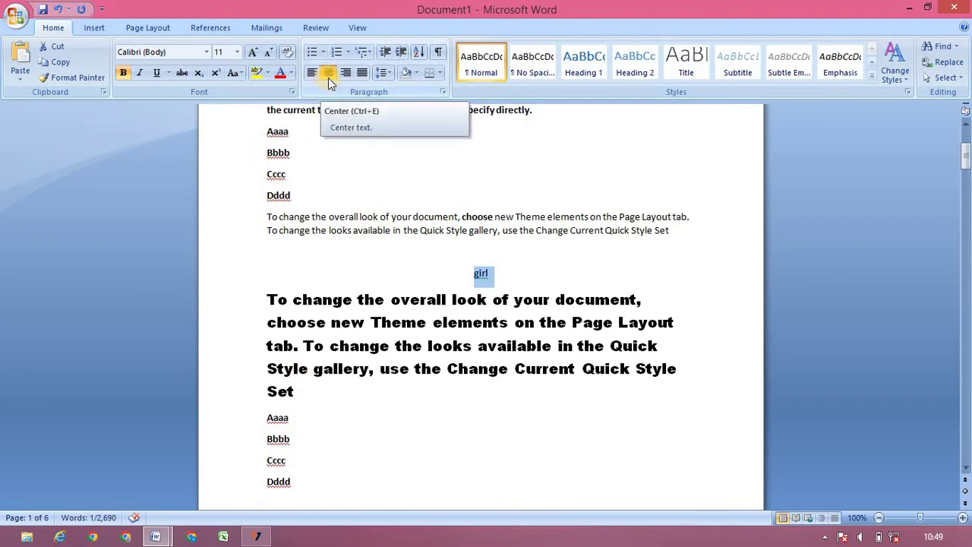
click(426, 393)
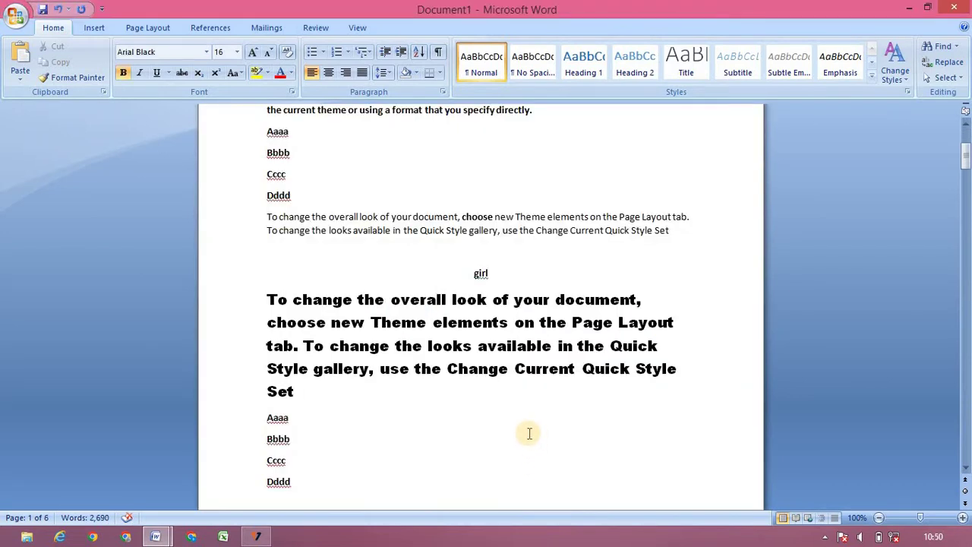
key(ctrl+f)
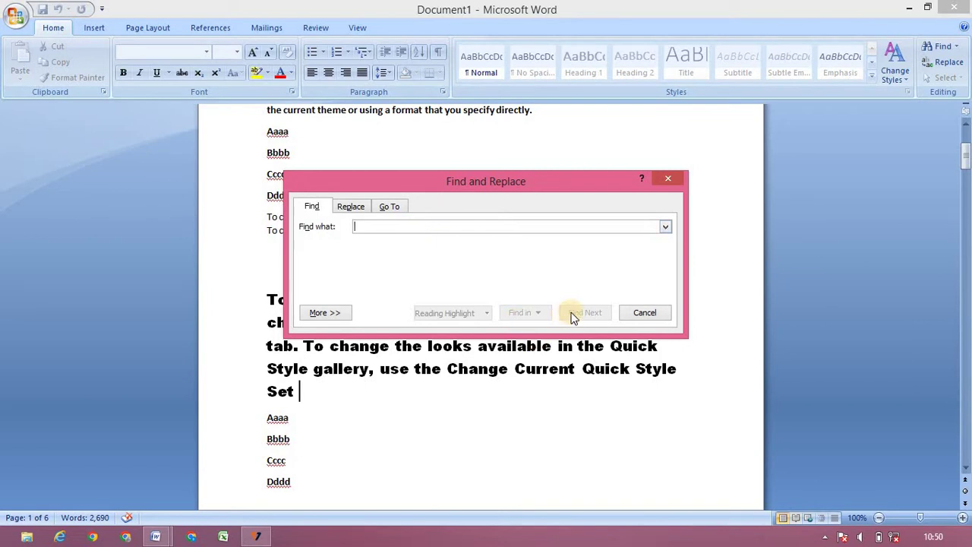
Put the caret at the first Aaaa and enter 'cccc' as the search term
click(262, 133)
click(262, 132)
click(400, 228)
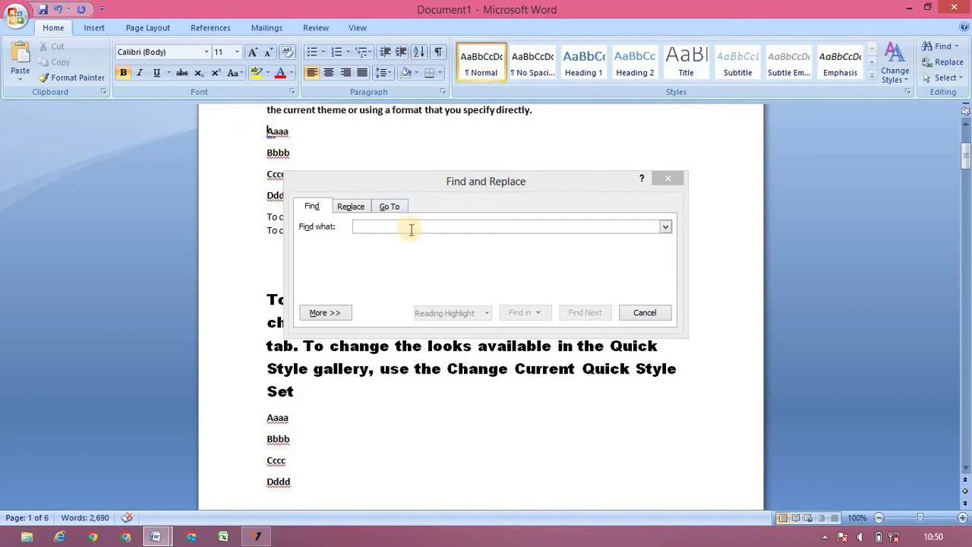
click(400, 227)
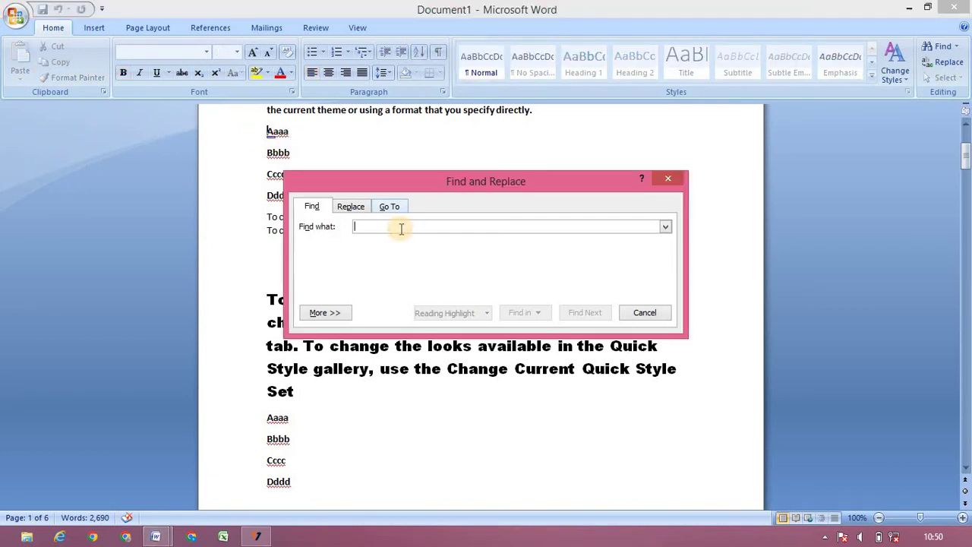
text(cccc)
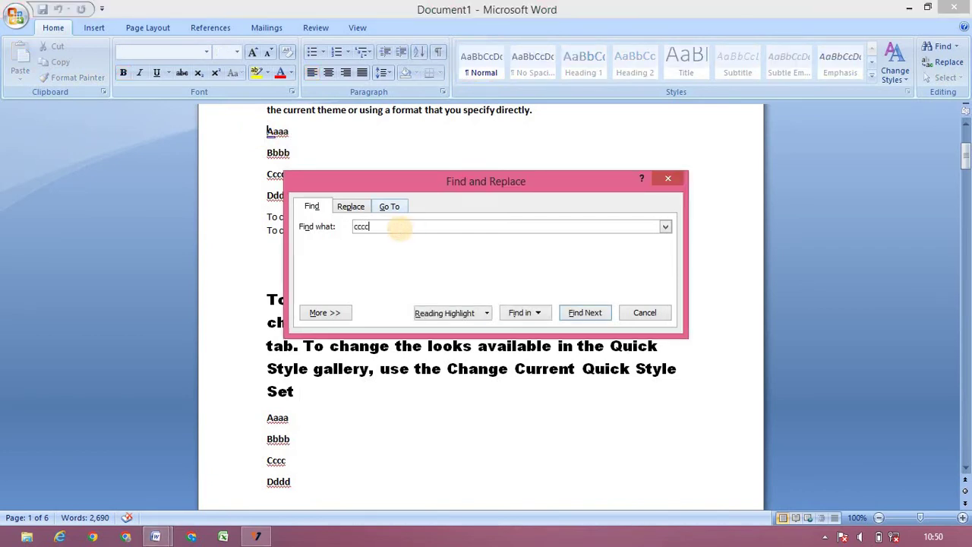
Step through the Cccc matches to the end, close the search, and switch to the keys chart
click(585, 312)
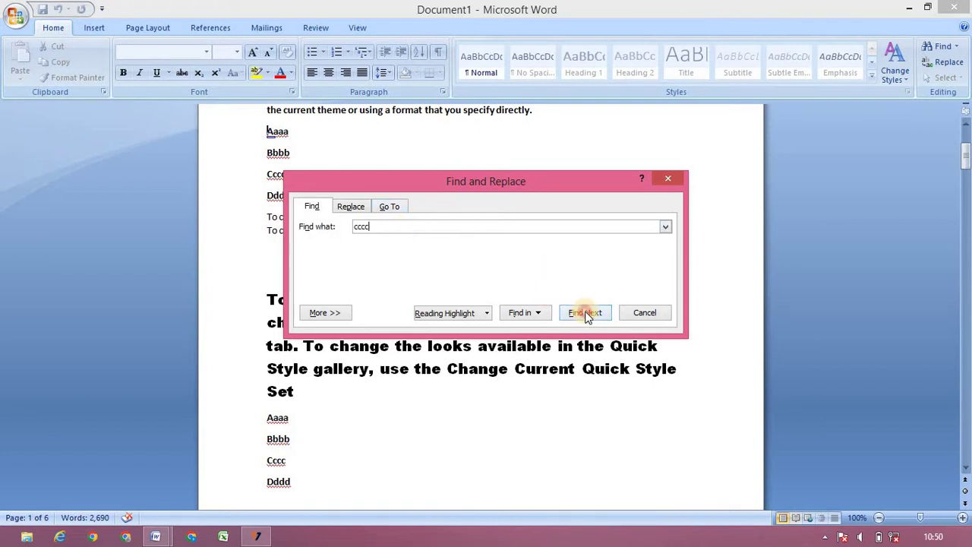
click(571, 318)
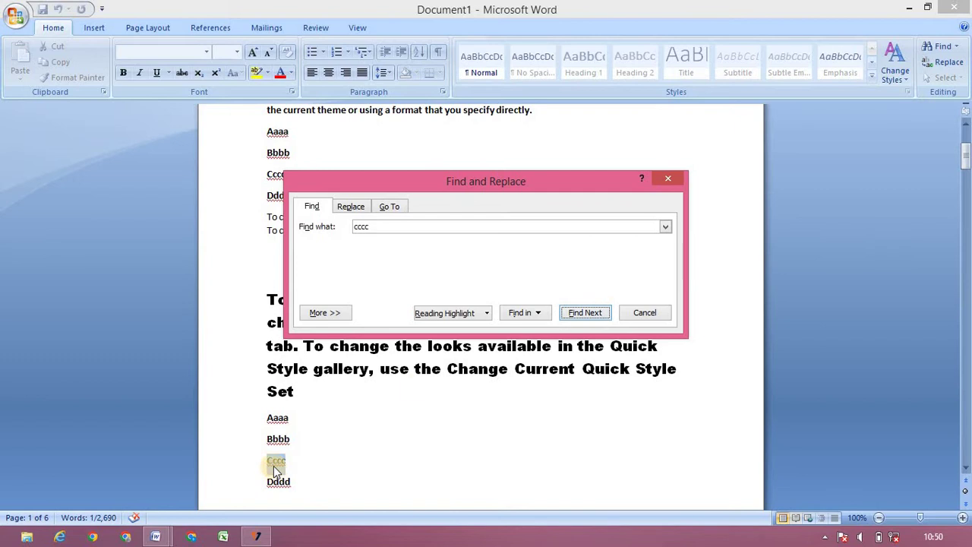
click(566, 316)
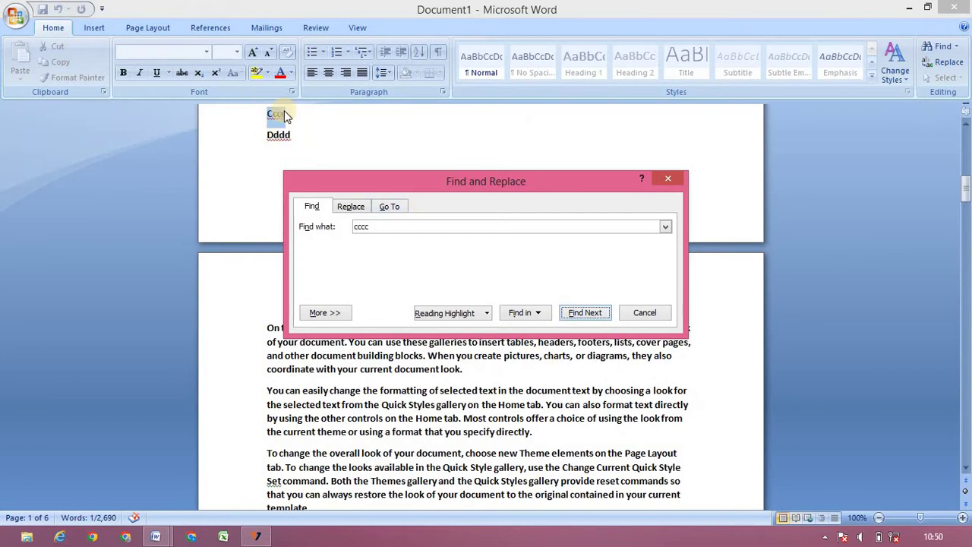
click(598, 319)
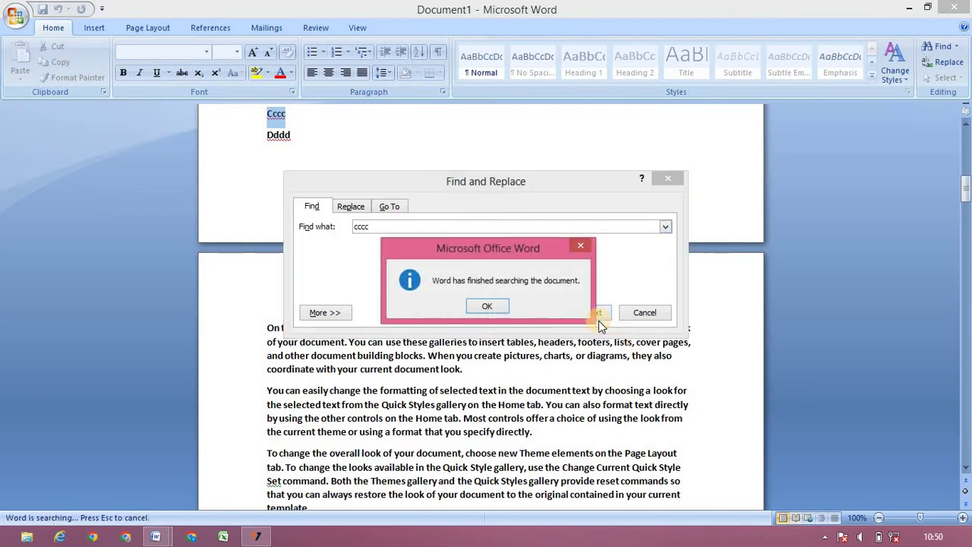
click(491, 308)
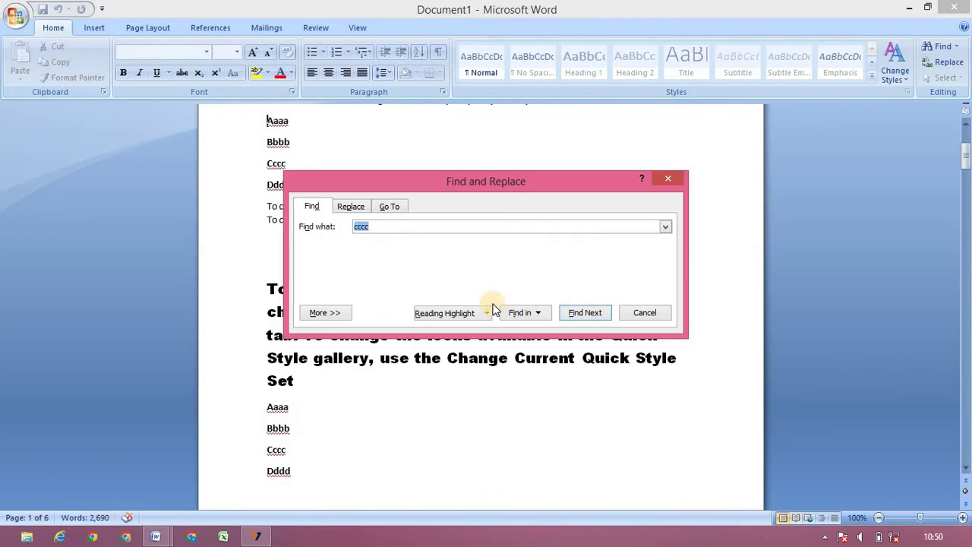
click(641, 311)
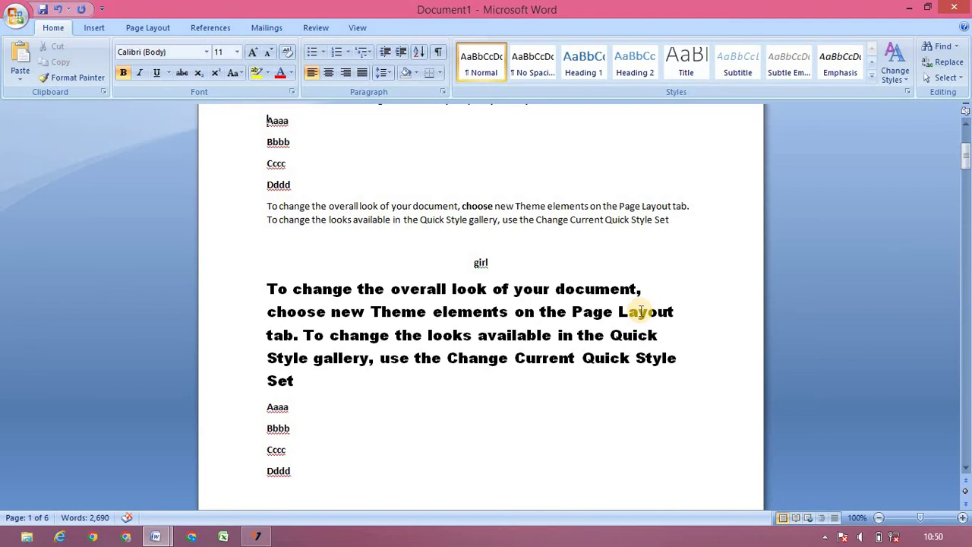
key(alt+Tab)
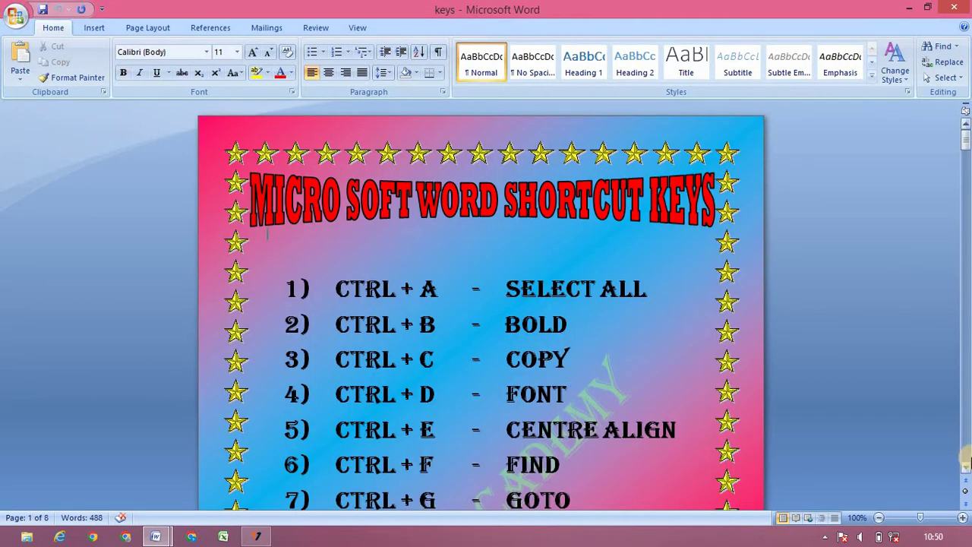
Scroll through the keys chart entries up to item 6, CTRL + F FIND, then return to Document1
scroll(963, 455, down, 5)
scroll(963, 426, down, 10)
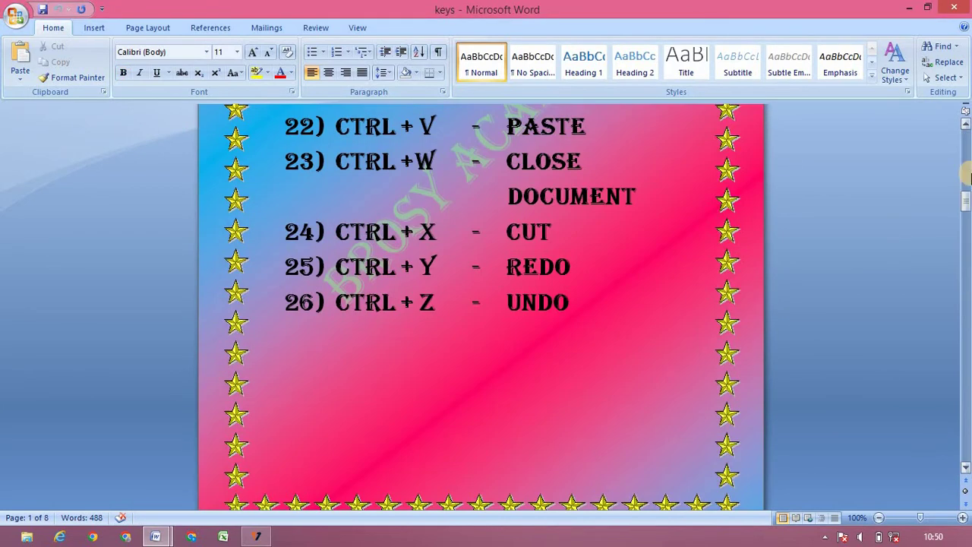
click(965, 143)
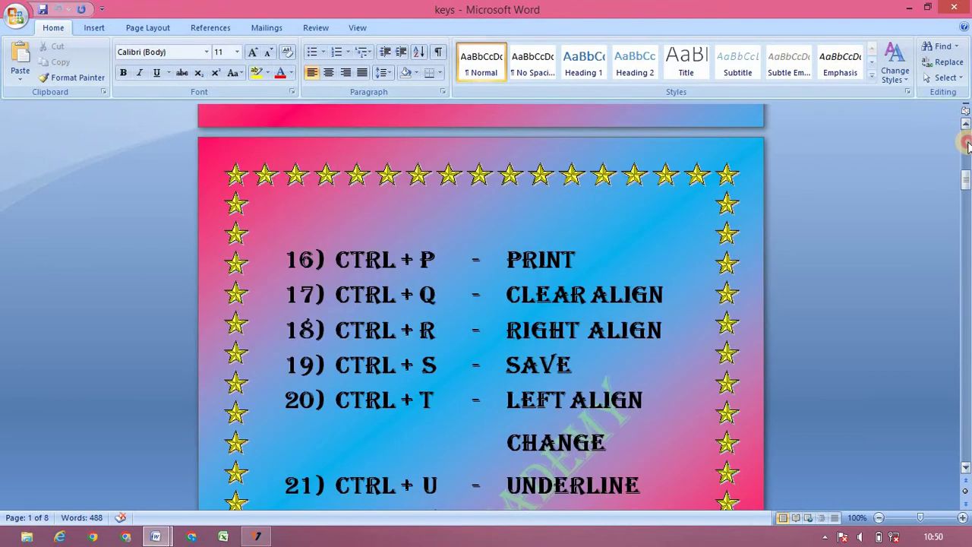
click(966, 144)
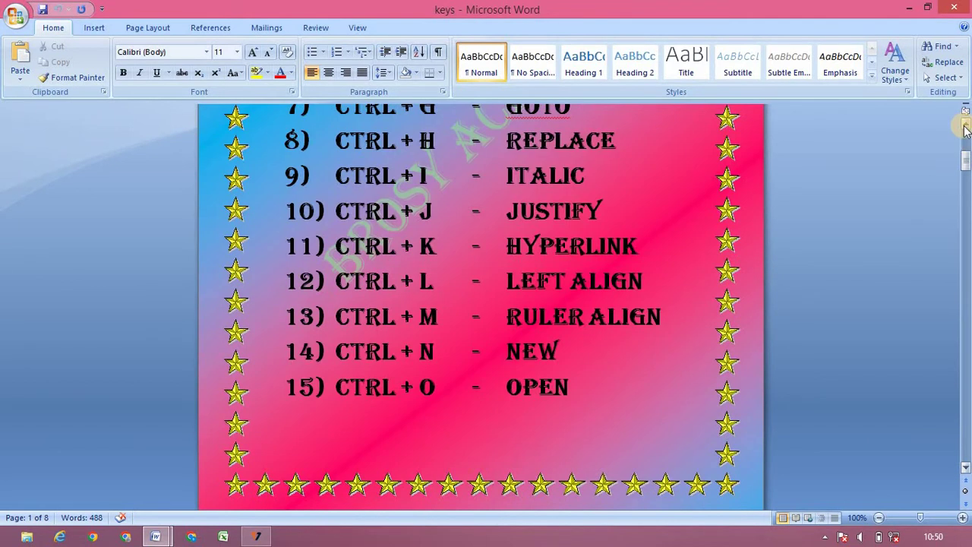
click(966, 126)
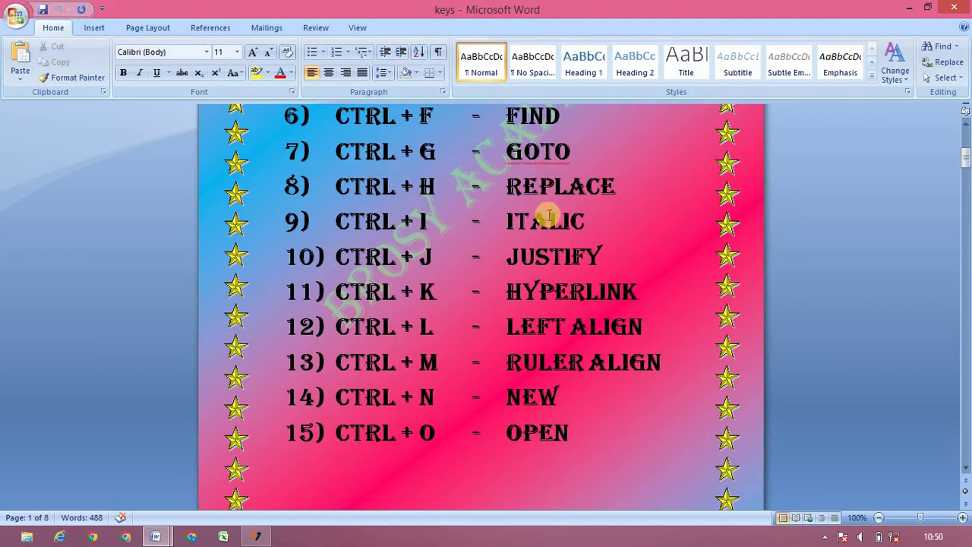
key(alt+Tab)
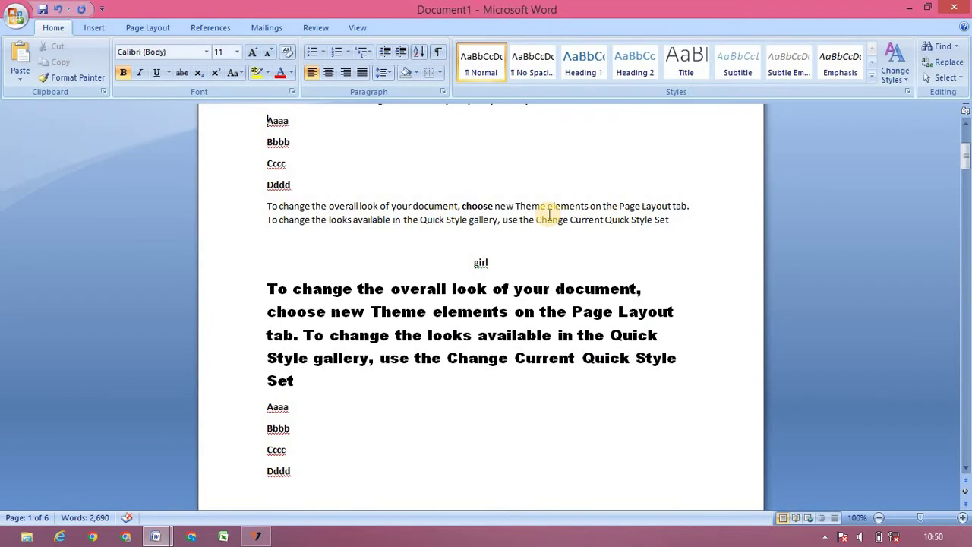
Use Go To (Ctrl+G) to jump to page 5, then to page 2
key(ctrl+g)
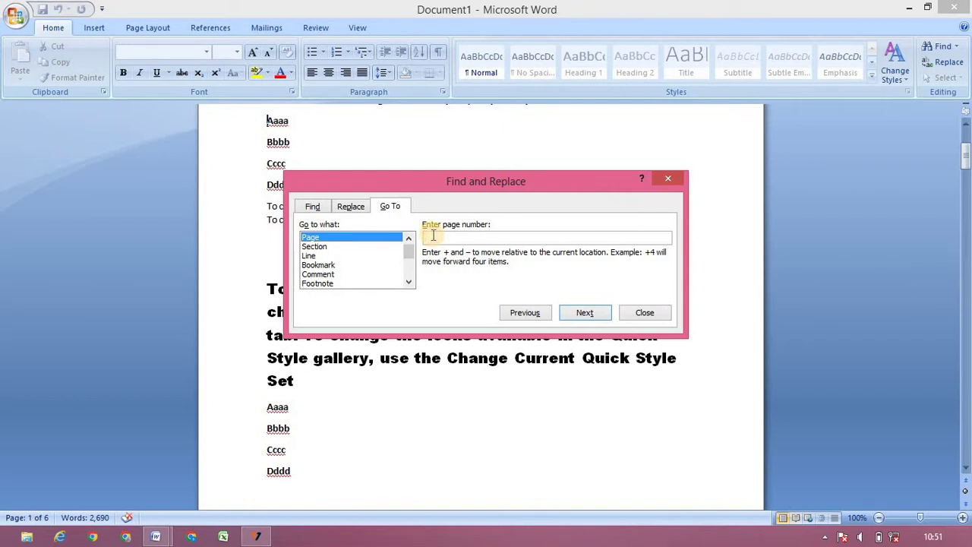
text(5)
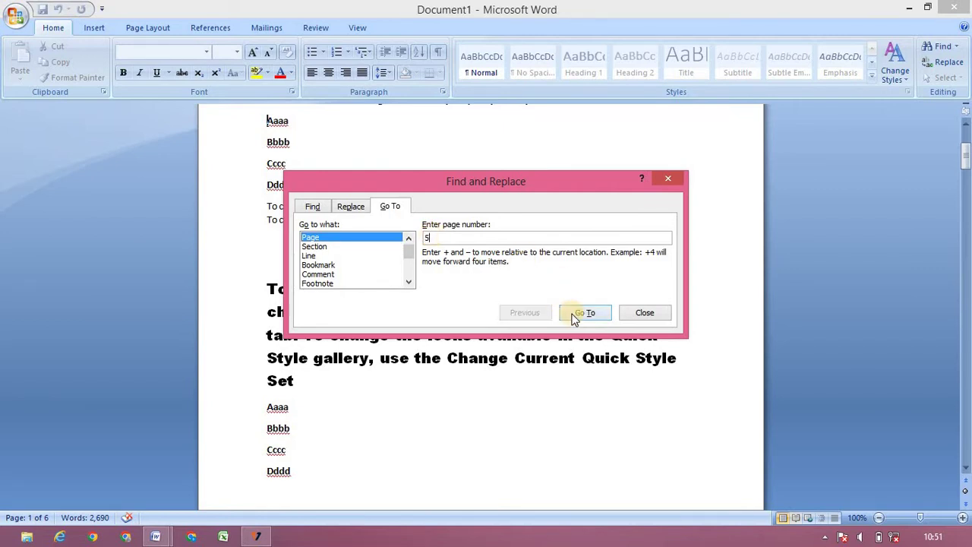
click(576, 314)
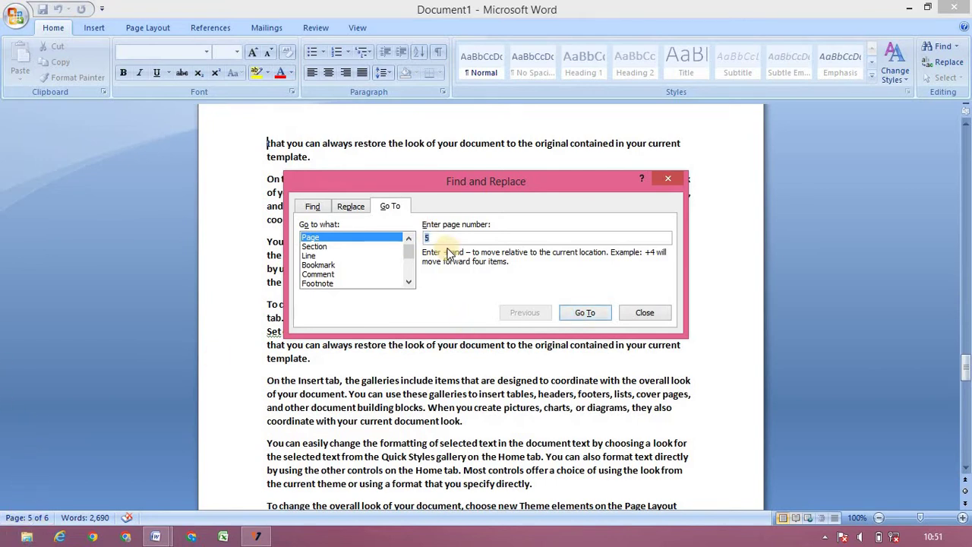
key(BackSpace)
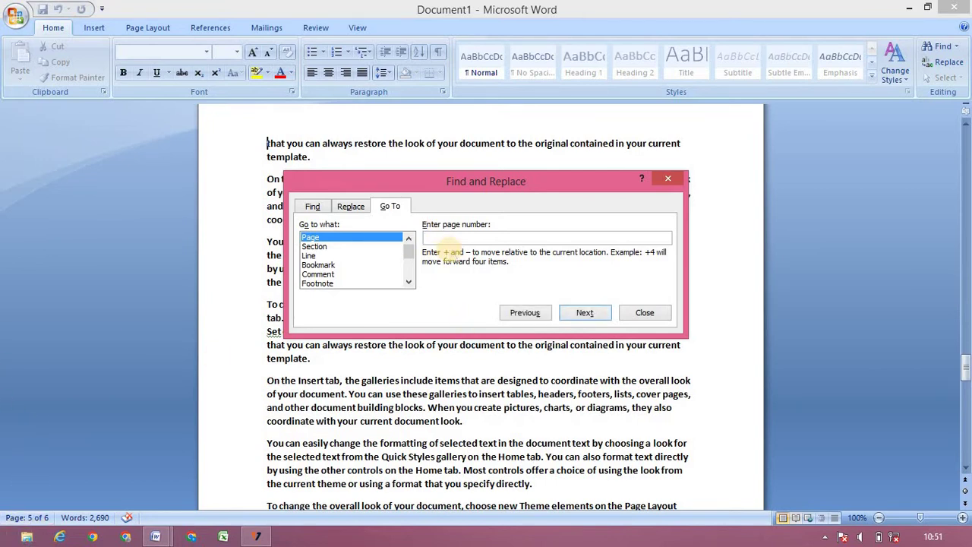
text(2)
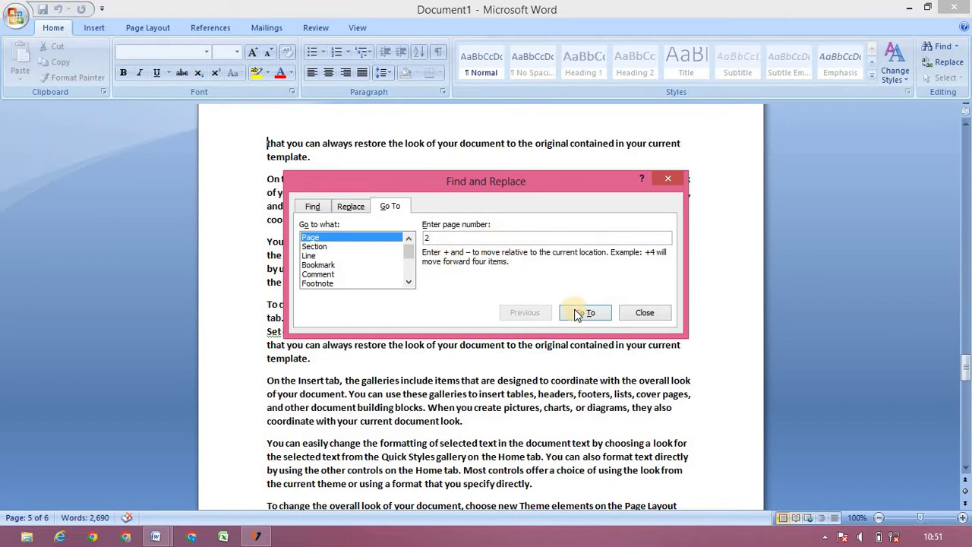
click(577, 314)
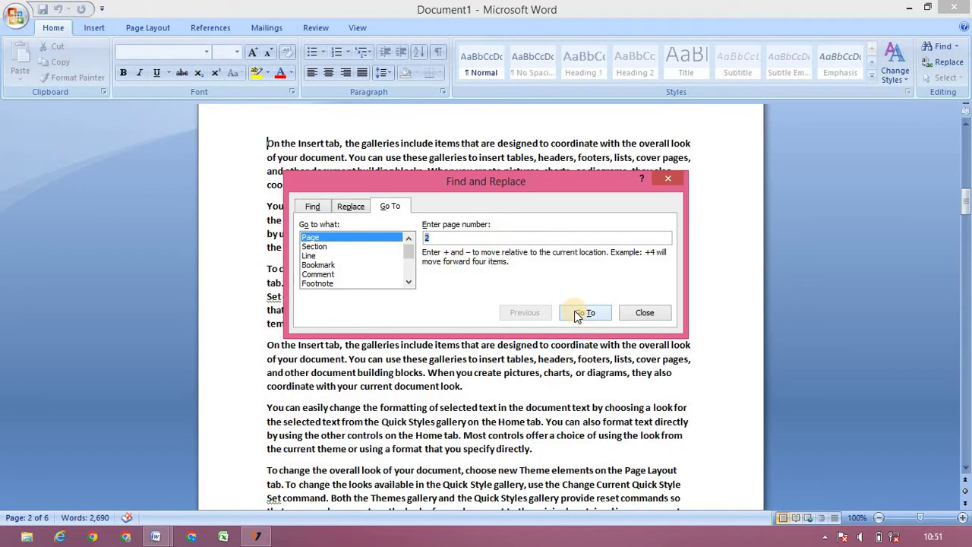
Jump to line 76 in Go To, then close the dialog
click(312, 255)
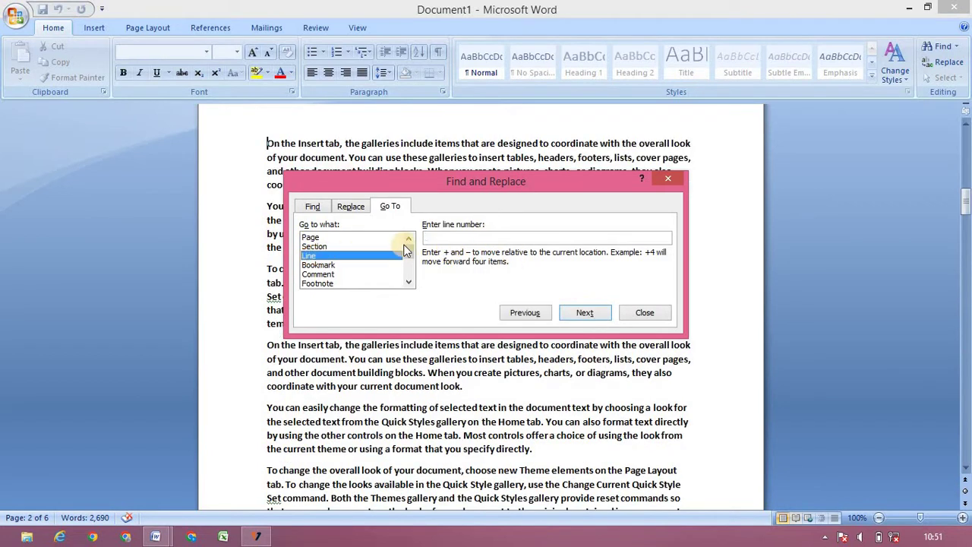
click(435, 240)
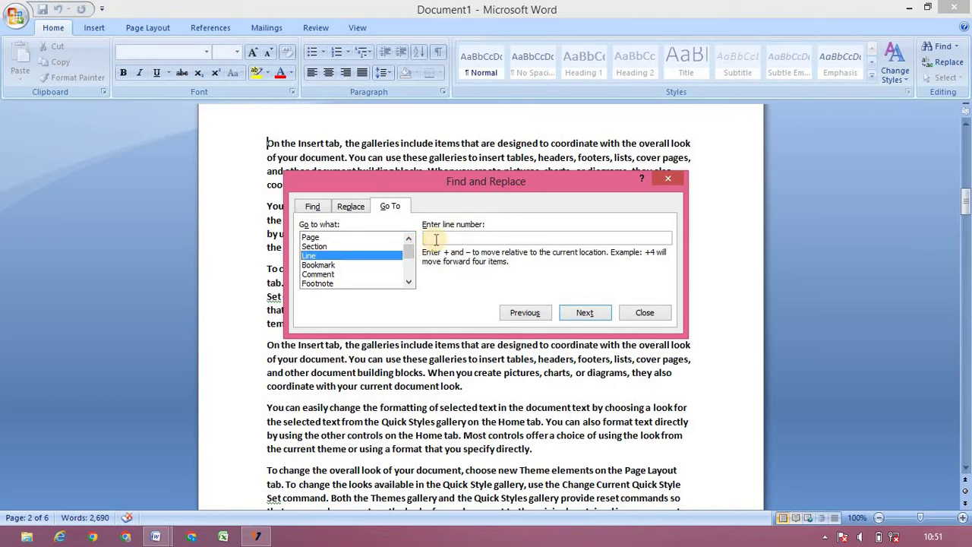
text(76)
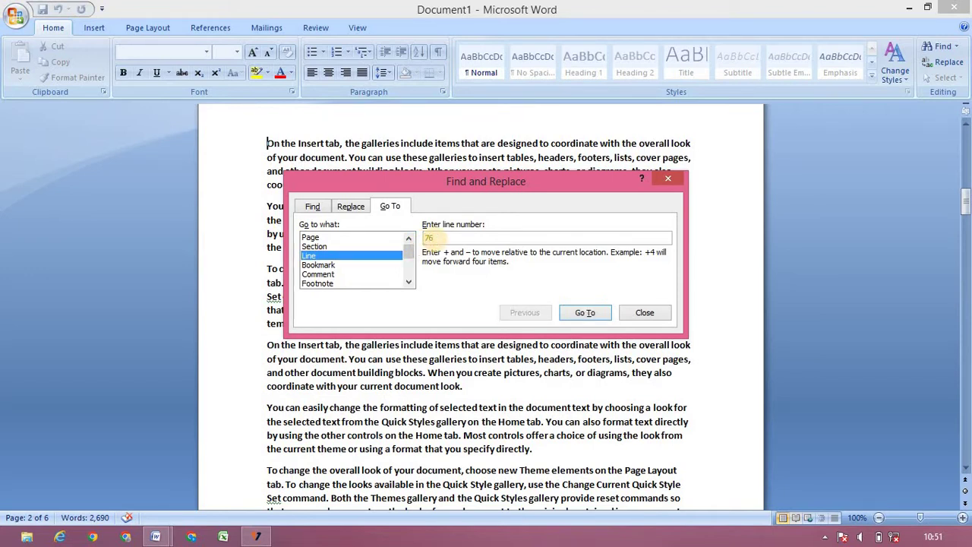
click(575, 310)
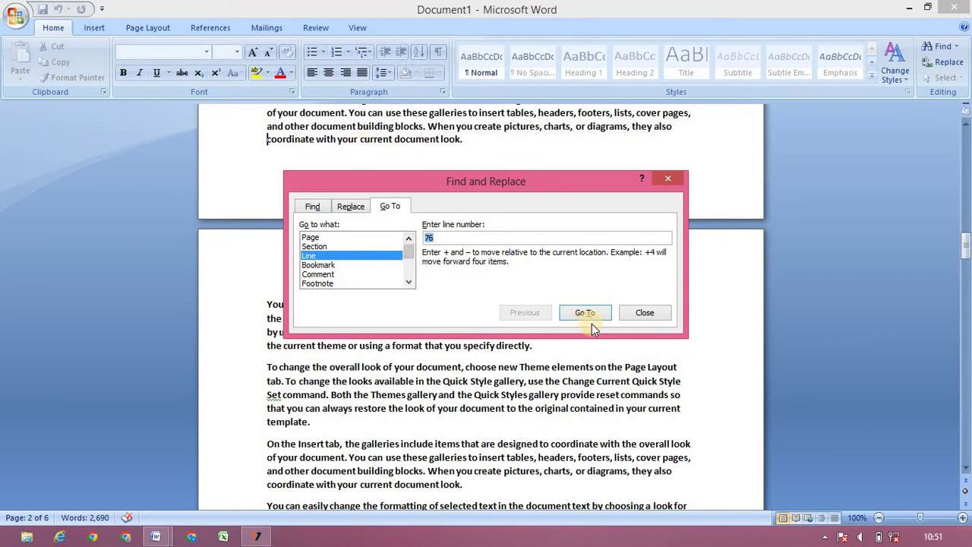
click(645, 313)
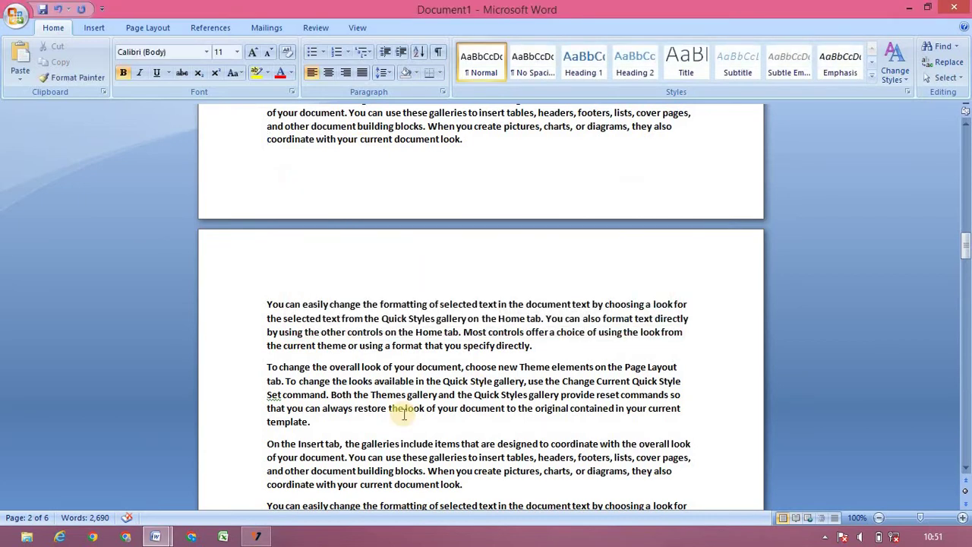
key(alt+Tab)
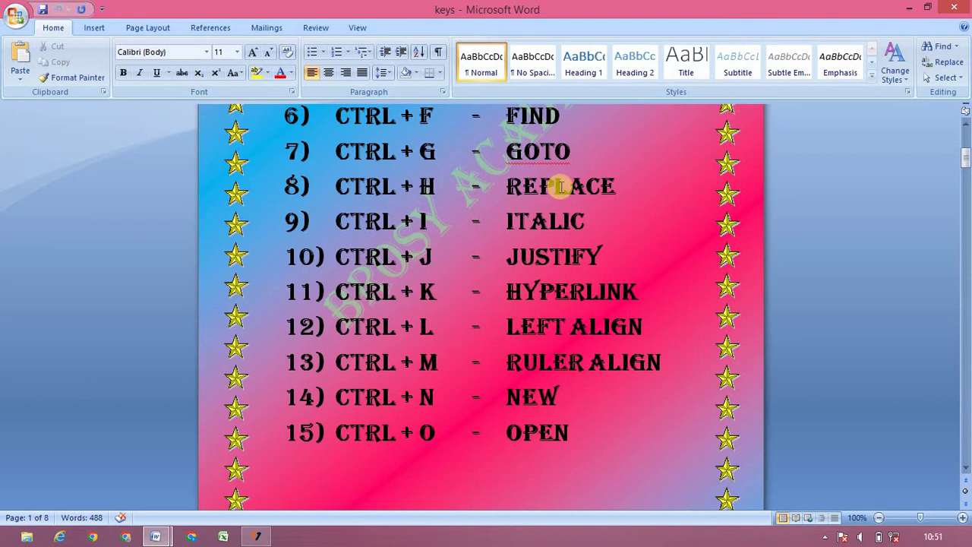
key(alt+Tab)
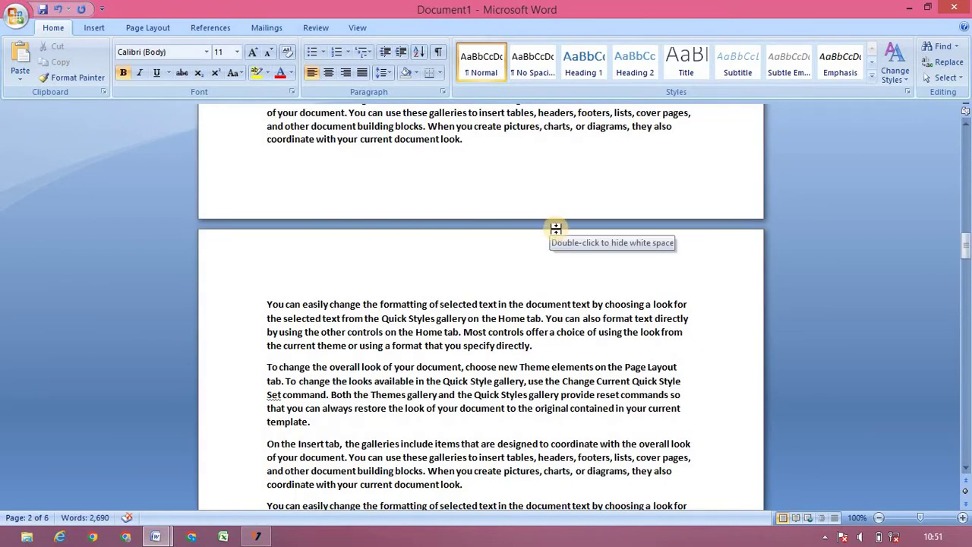
In Find and Replace, replace 'insert' with 'goto' one occurrence at a time, then close it
key(ctrl+h)
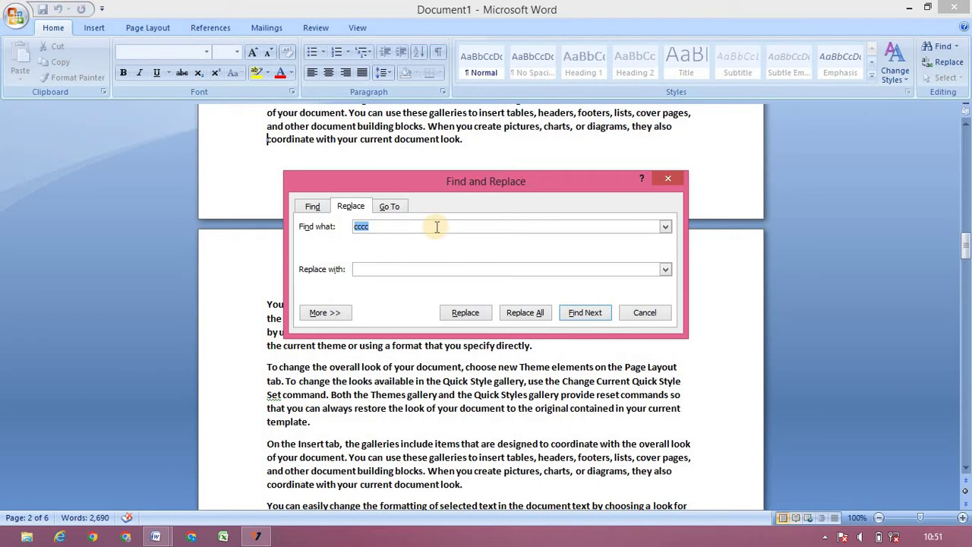
key(BackSpace)
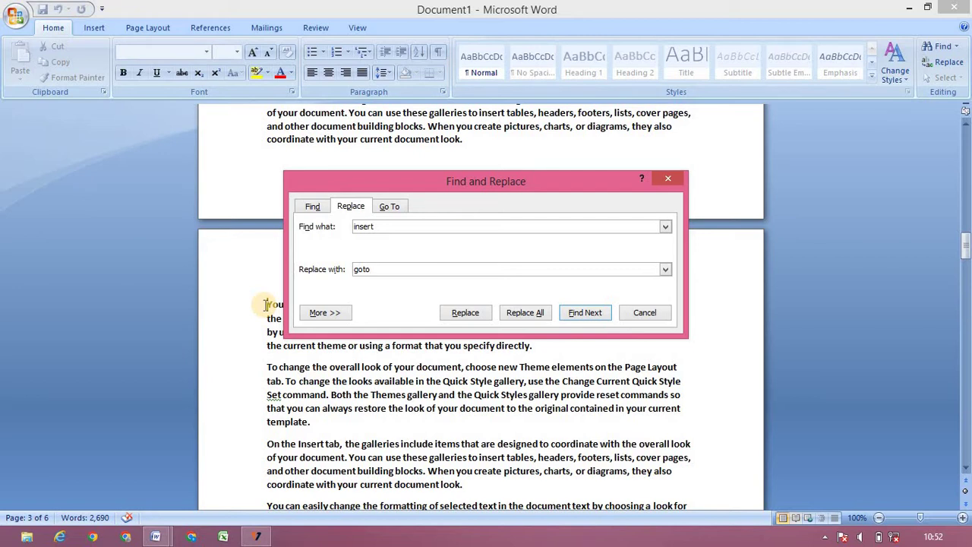
click(475, 181)
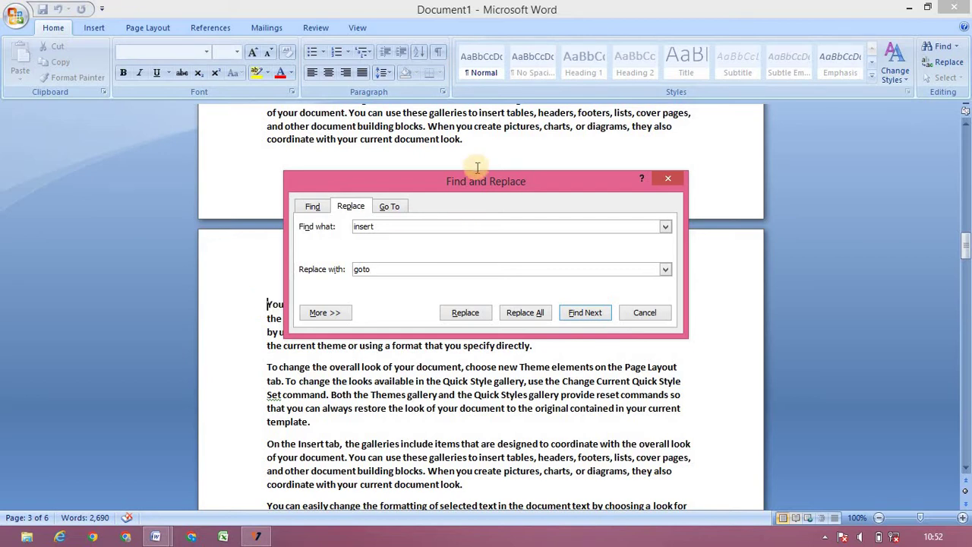
drag(475, 181, 608, 95)
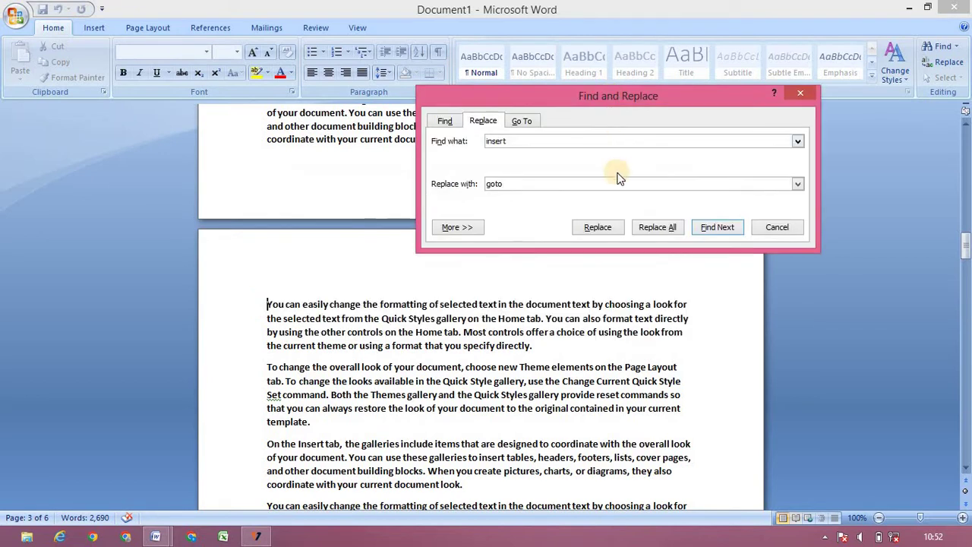
click(718, 227)
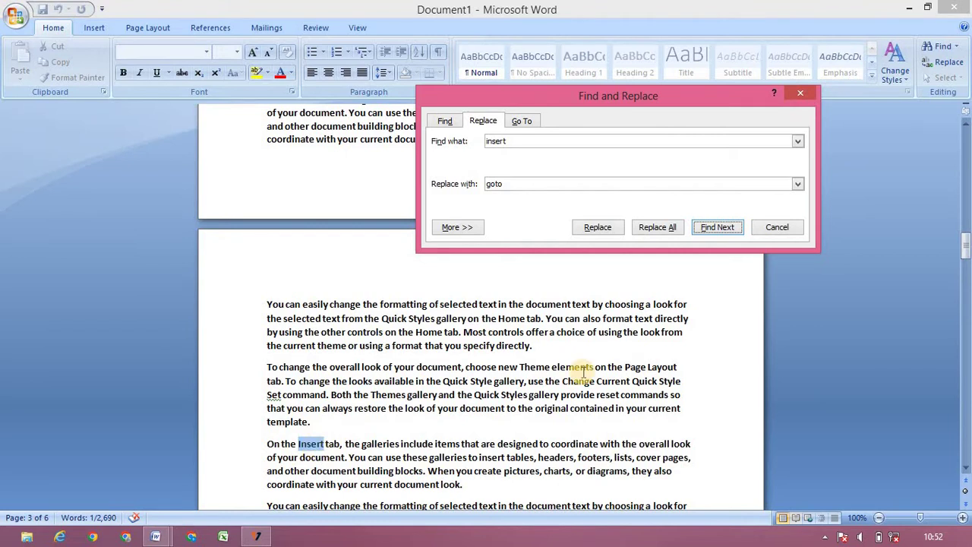
click(600, 227)
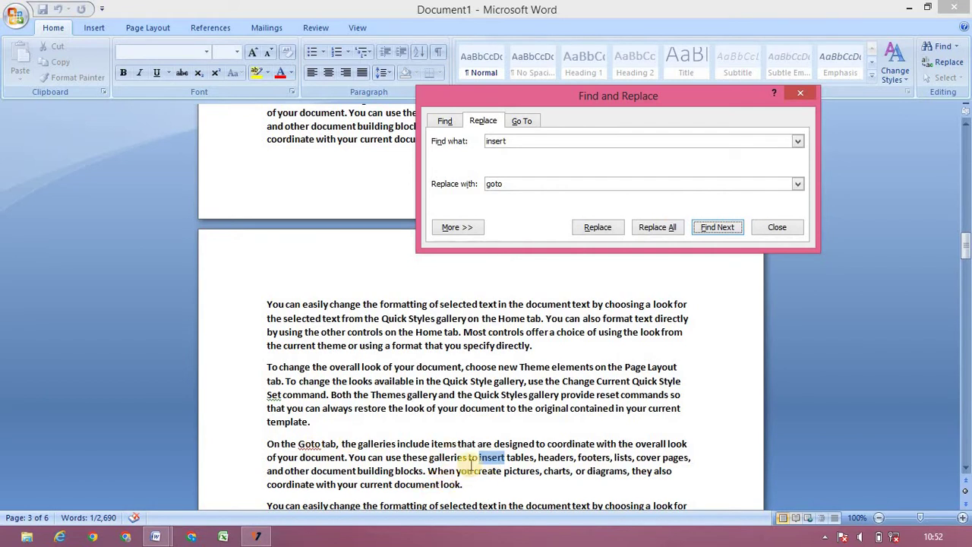
click(607, 229)
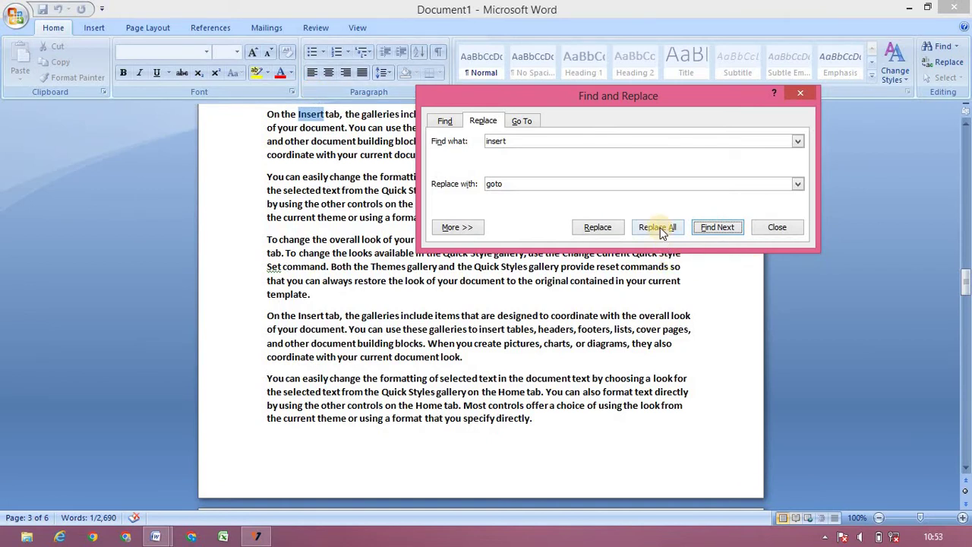
click(761, 224)
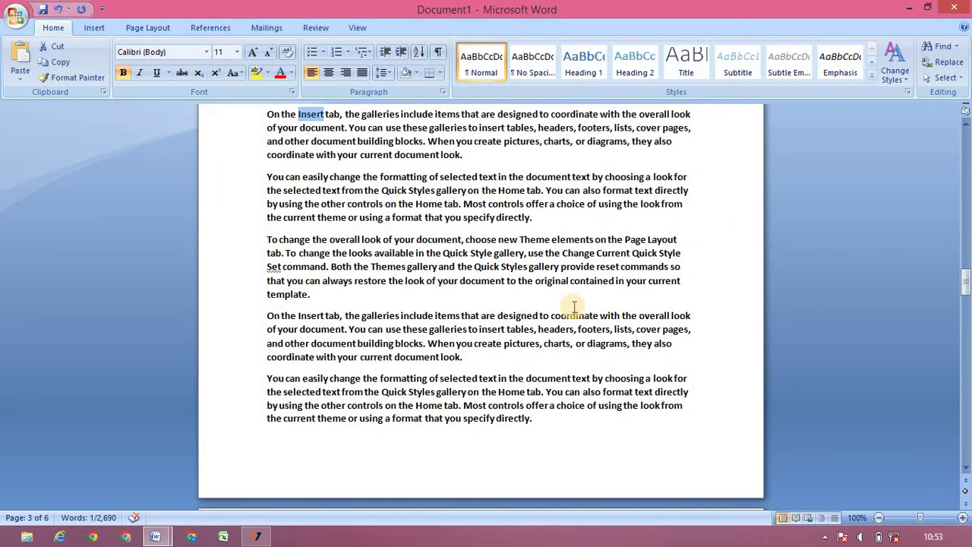
Italicise the whole 'On the Insert tab, the galleries include items…' paragraph with Ctrl+I
key(alt+Tab)
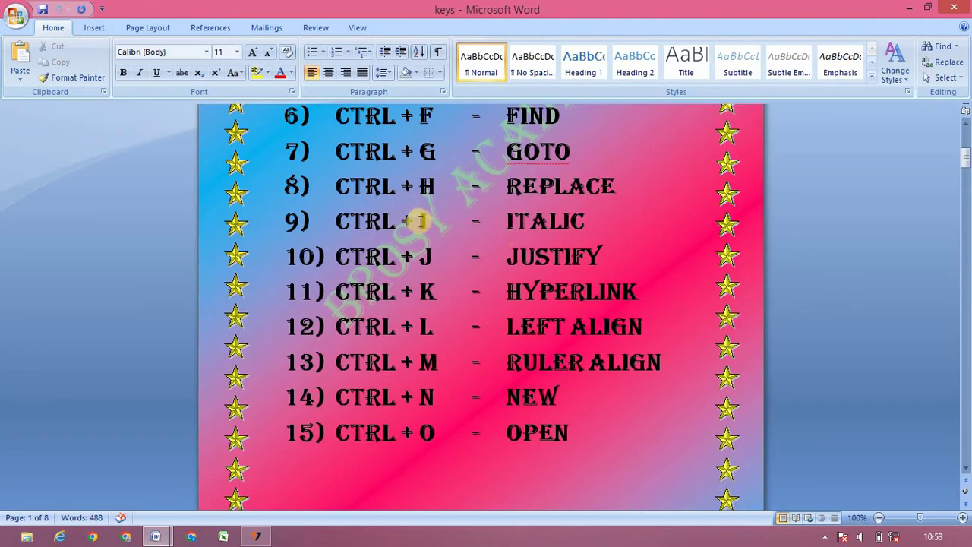
key(alt+Tab)
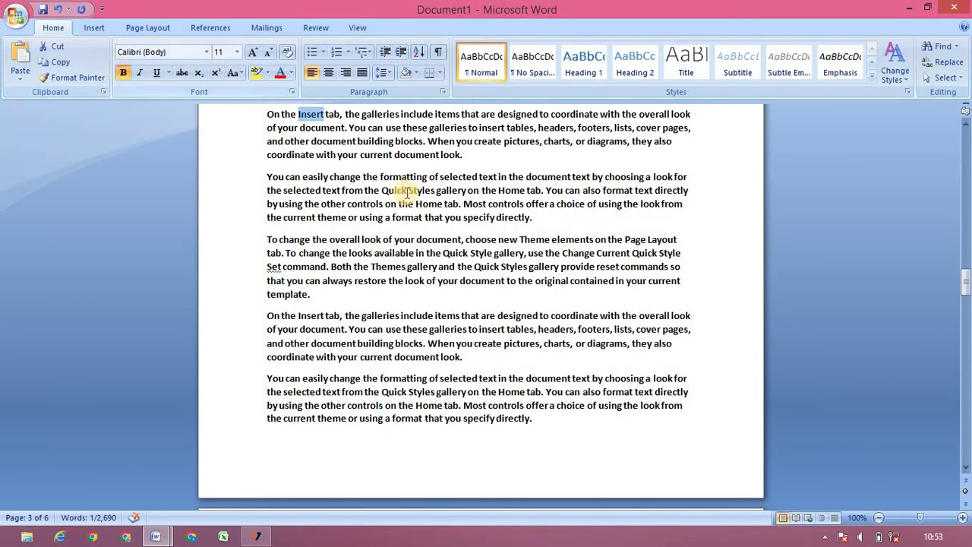
triple_click(454, 343)
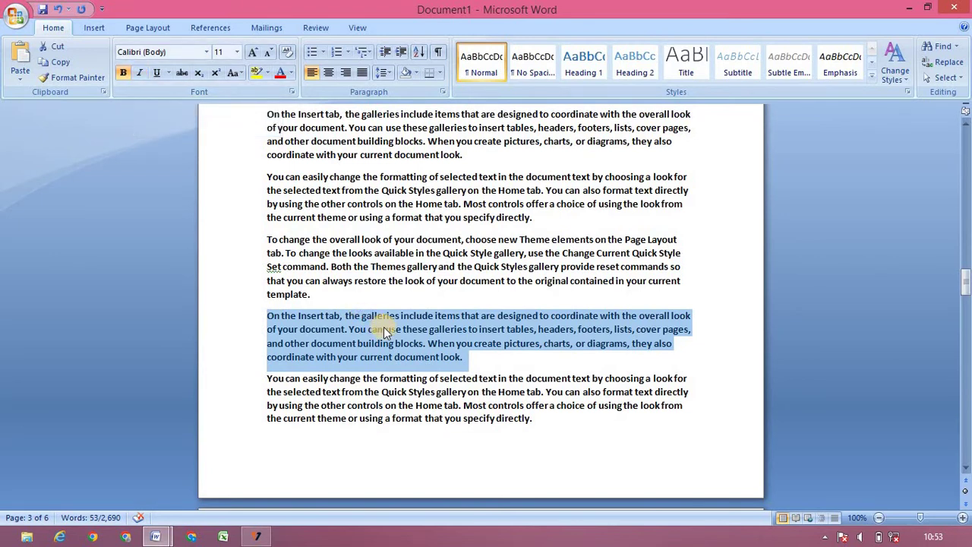
key(ctrl+i)
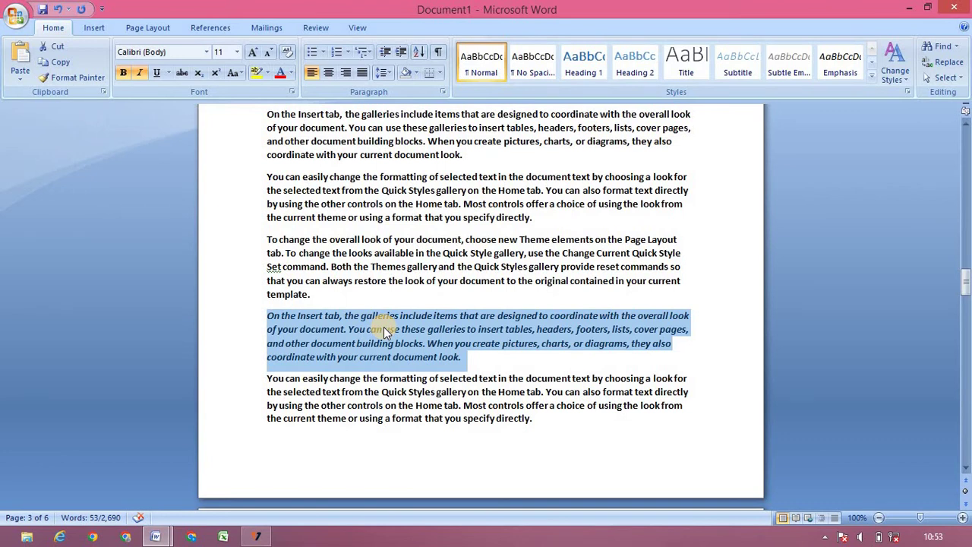
click(397, 304)
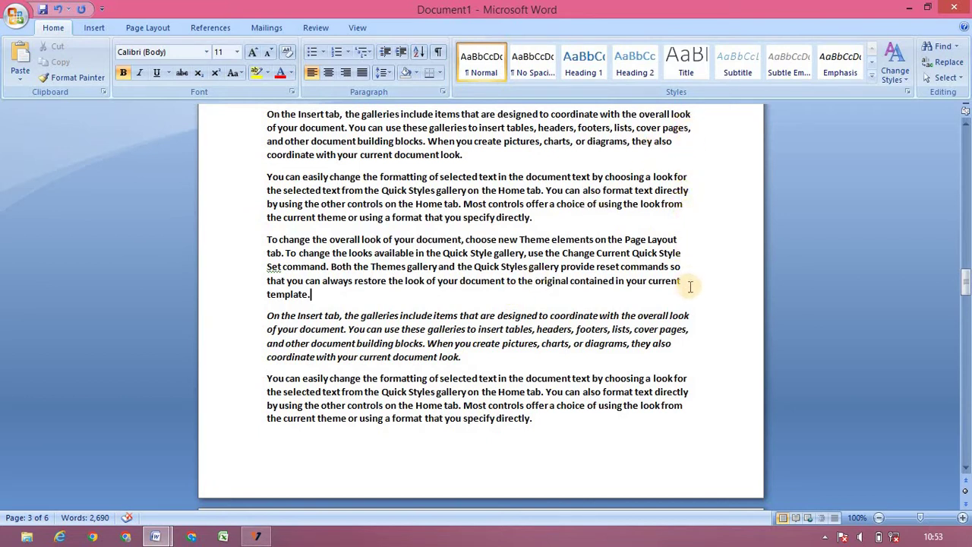
Select the last three paragraphs on page 3 and justify them with Ctrl+J
triple_click(311, 258)
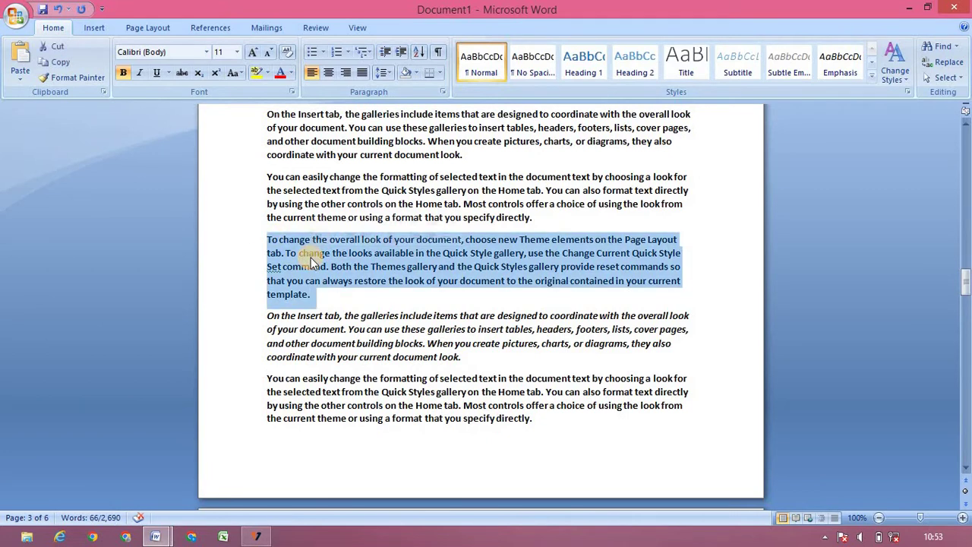
key(shift+Down)
key(shift+Down)
key(shift+Down)
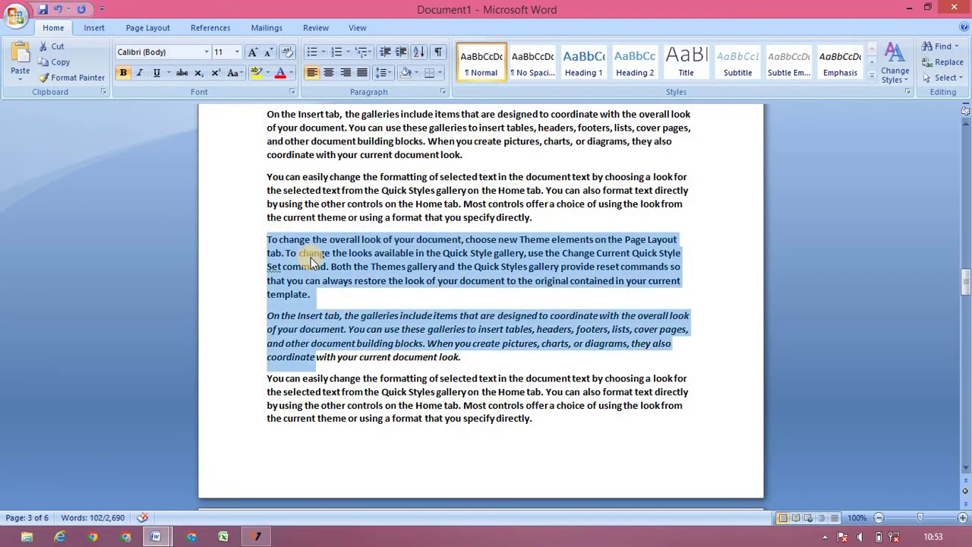
key(shift+Down)
key(shift+Down)
key(shift+Down)
key(shift+Down)
key(shift+Down)
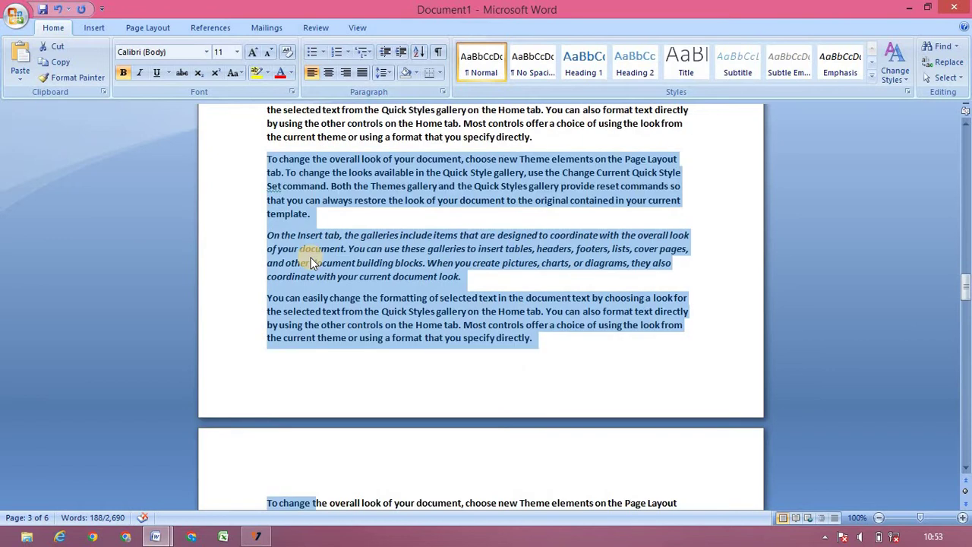
key(shift+Up)
key(shift+Right)
key(shift+Right)
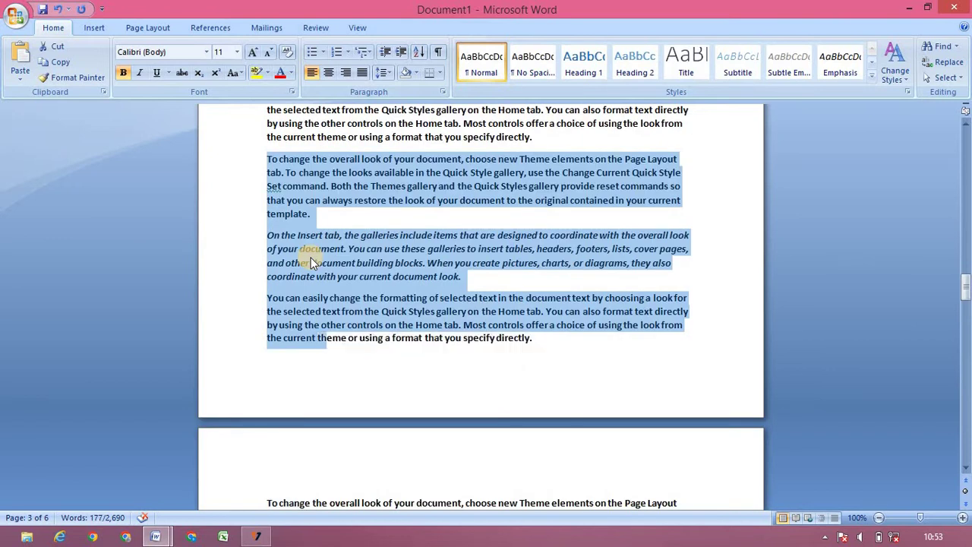
key(shift+Right)
key(shift+Right)
key(shift+Right)
key(shift+Right)
key(shift+Right)
key(shift+Right)
key(shift+Right)
key(shift+Right)
key(shift+Right)
key(shift+Right)
key(shift+Right)
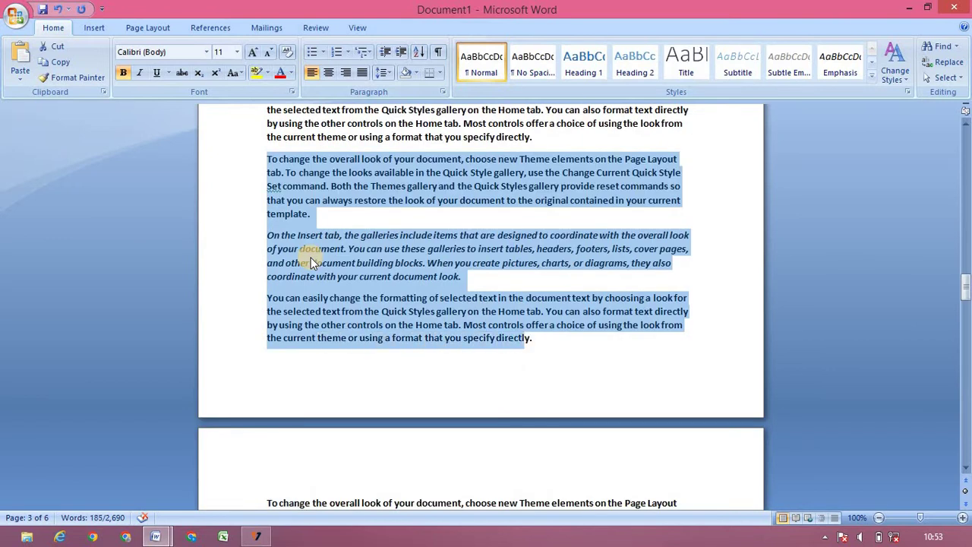
key(shift+Right)
key(shift+Right)
key(shift+Right)
key(shift+Right)
key(ctrl+j)
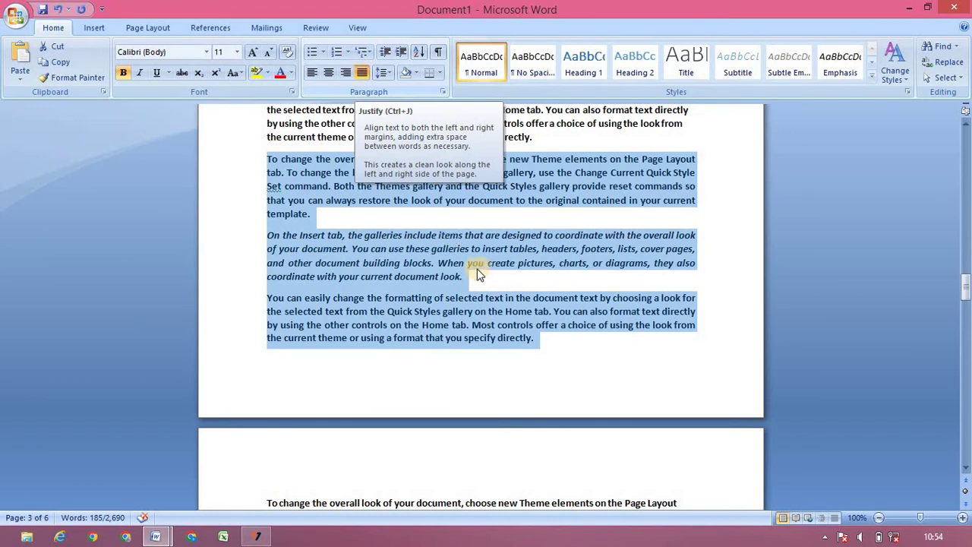
Insert a blank line above the 'You can easily change…' paragraph
key(alt+Tab)
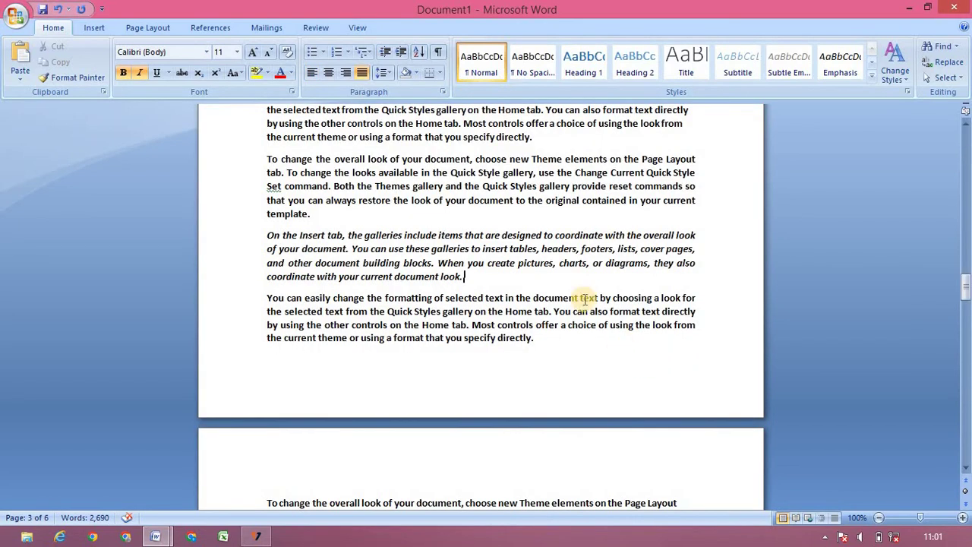
key(Home)
key(Return)
key(Up)
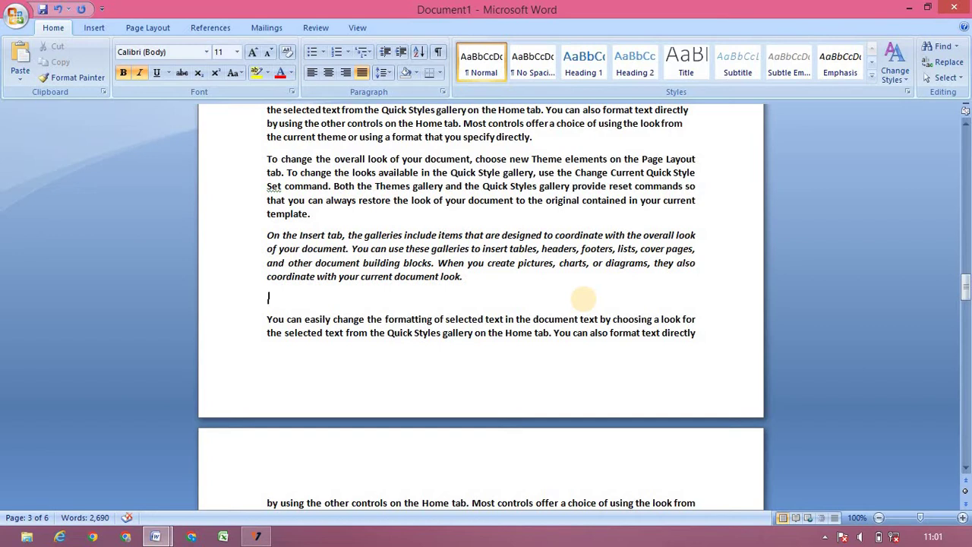
Insert a hyperlink to sssss.pptx on the blank line, then bring the keys chart forward
key(ctrl+k)
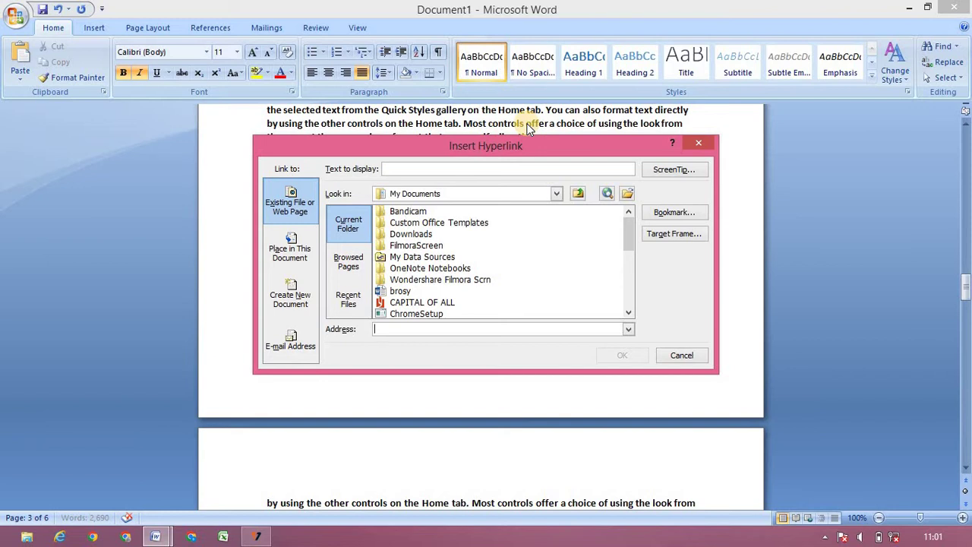
scroll(631, 300, down, 5)
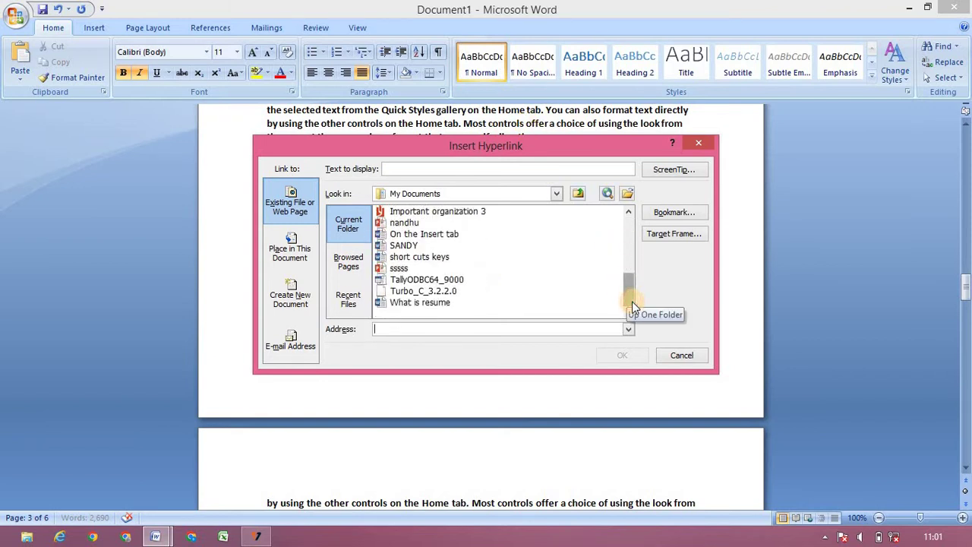
click(394, 270)
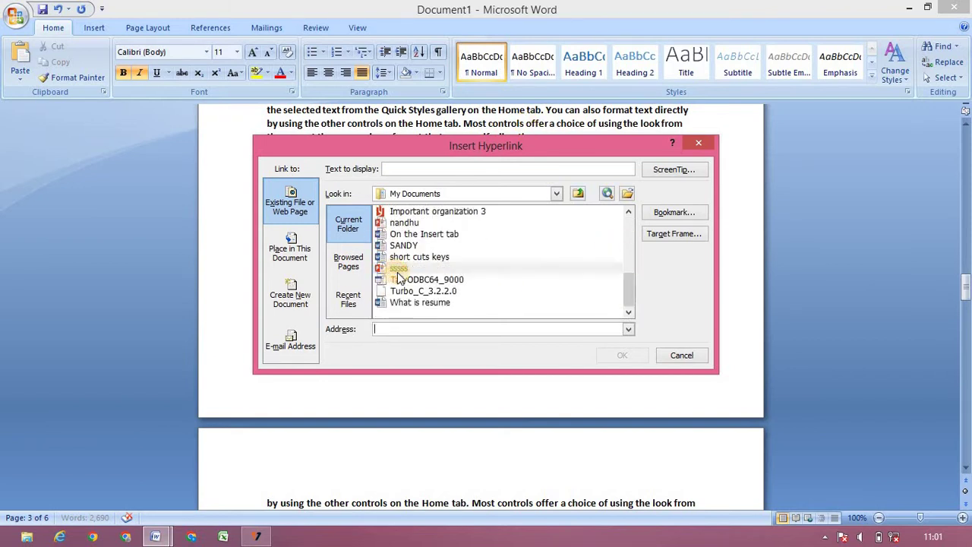
click(618, 356)
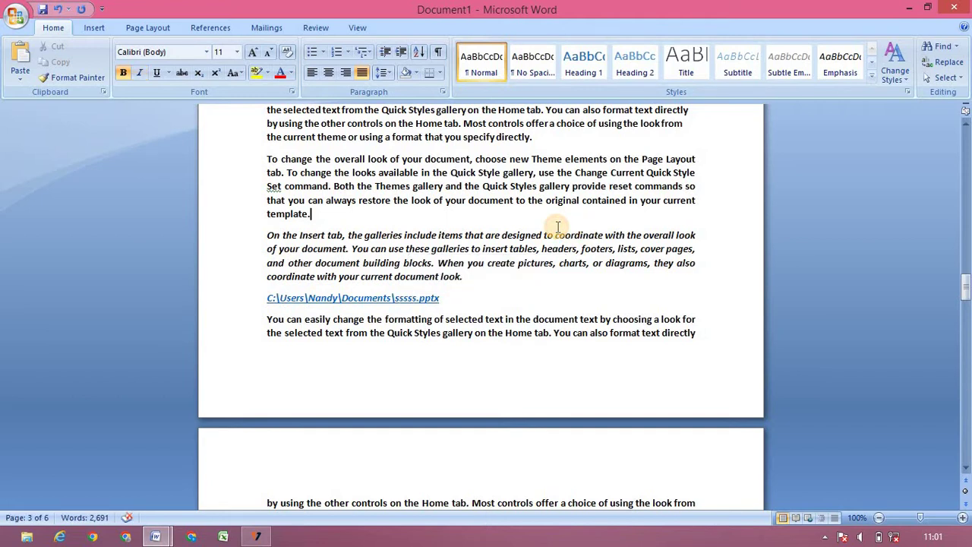
key(alt+Tab)
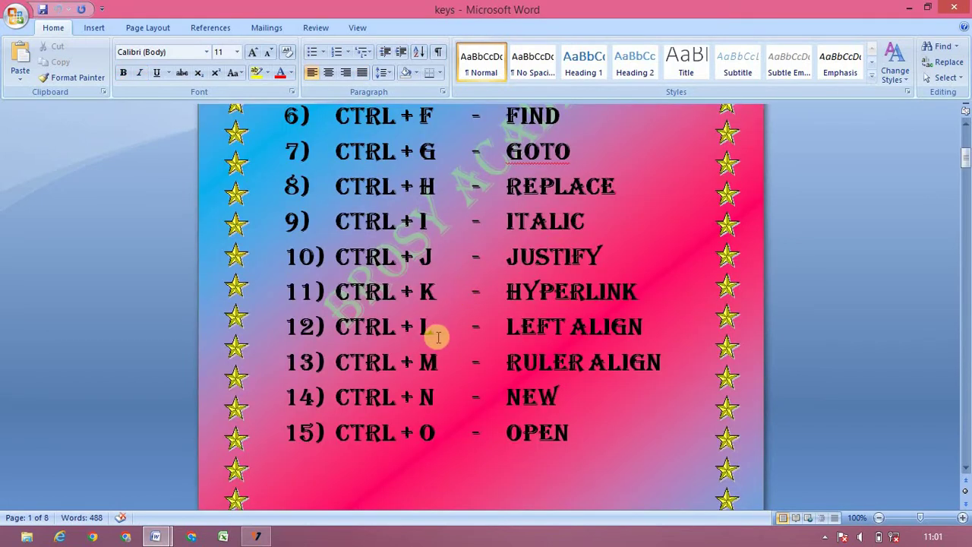
Back in Document1, undo the latest edit and scroll up to page 1
key(alt+Tab)
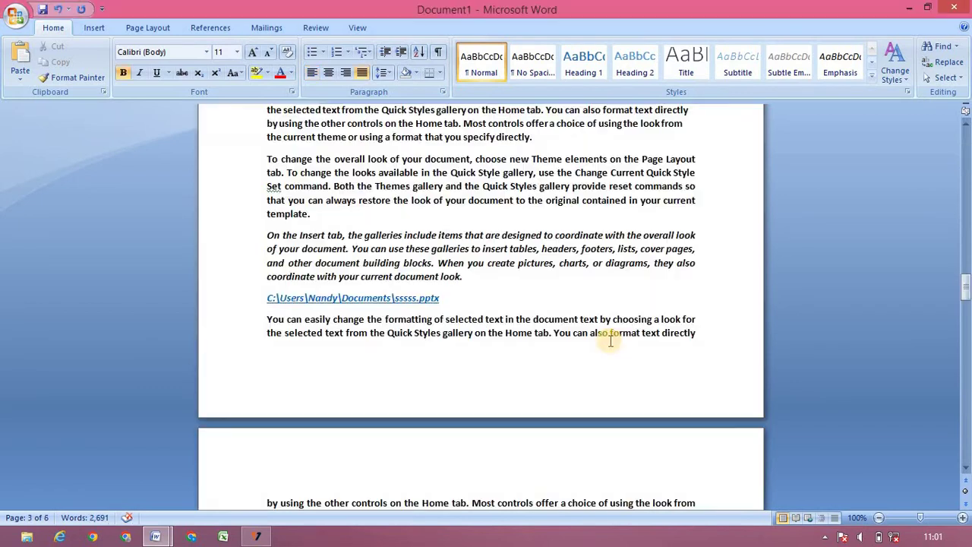
key(ctrl+z)
key(ctrl+z)
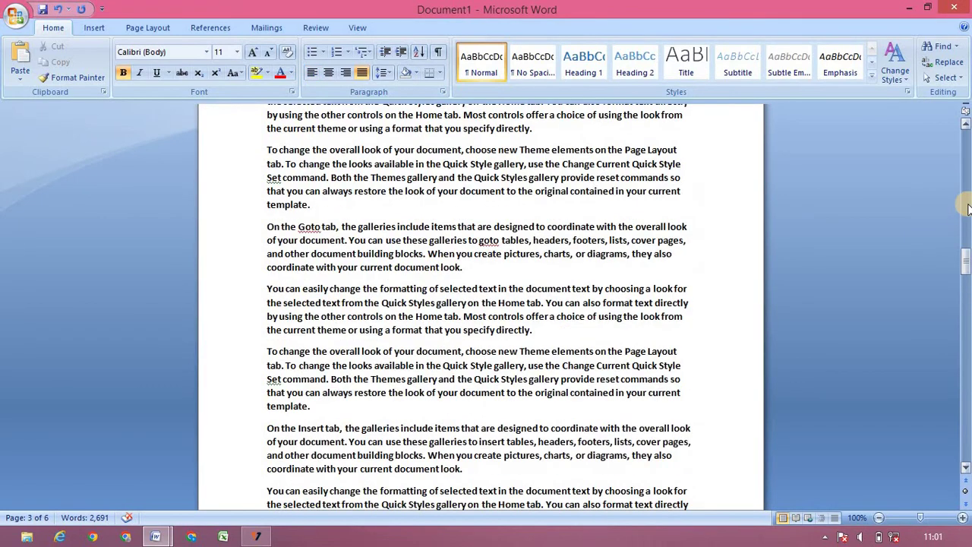
drag(967, 218, 966, 196)
click(966, 196)
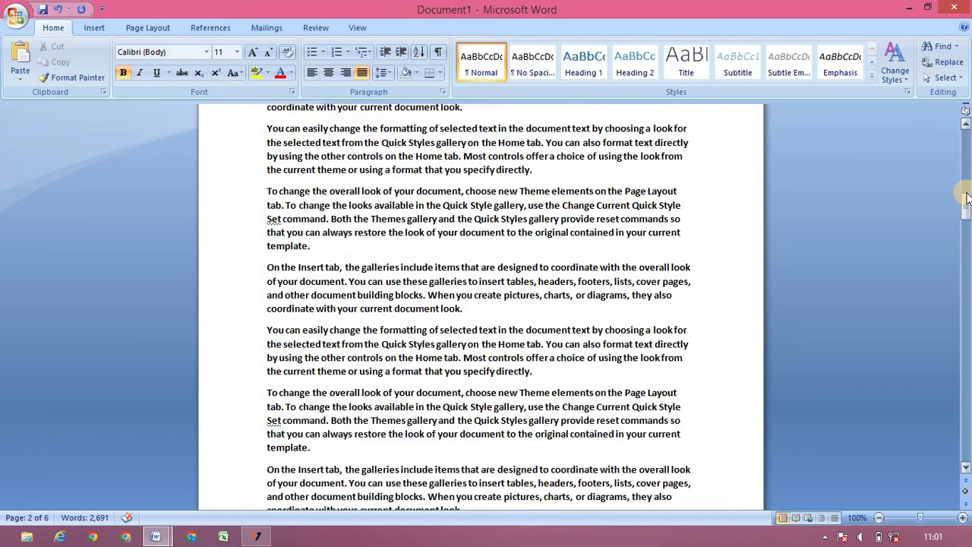
click(965, 131)
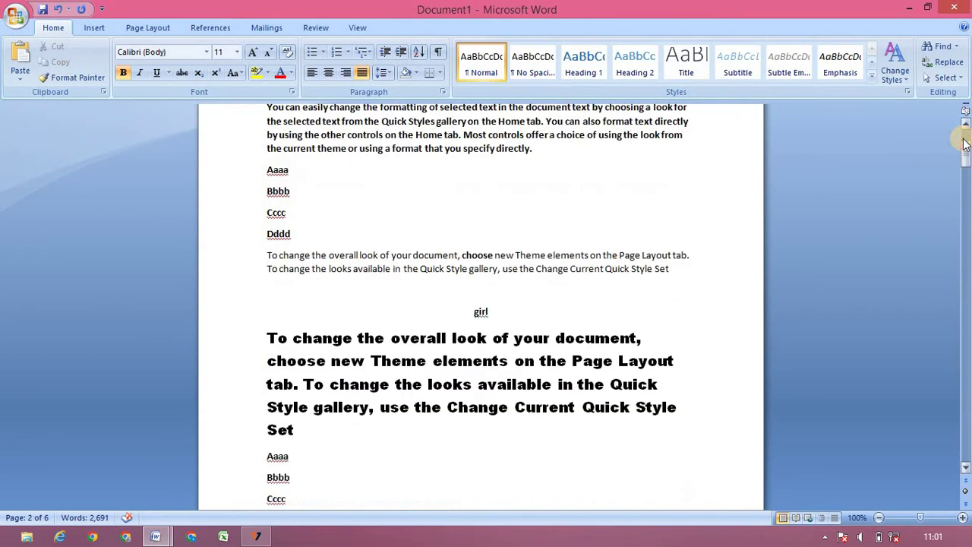
Left-align the girl line, then indent it three steps with Ctrl+M
double_click(480, 313)
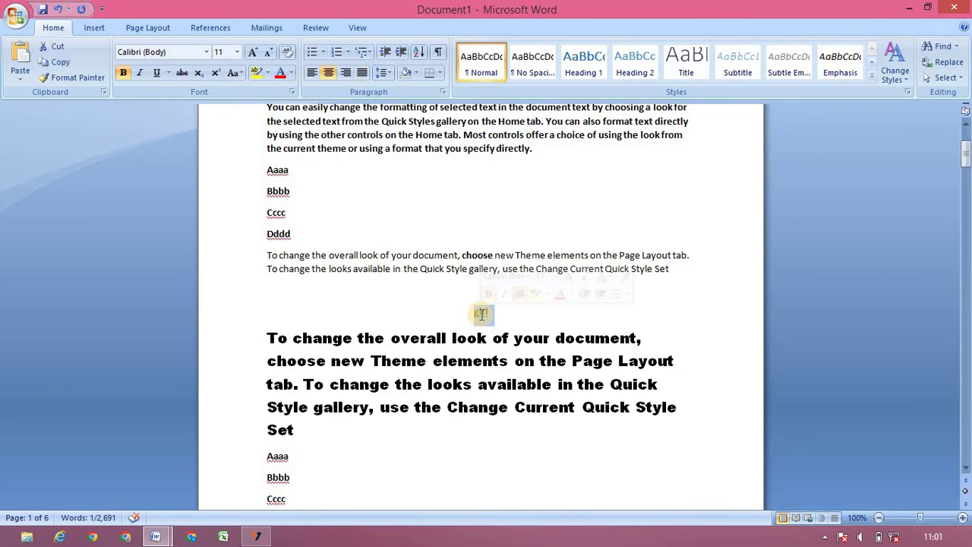
key(ctrl+l)
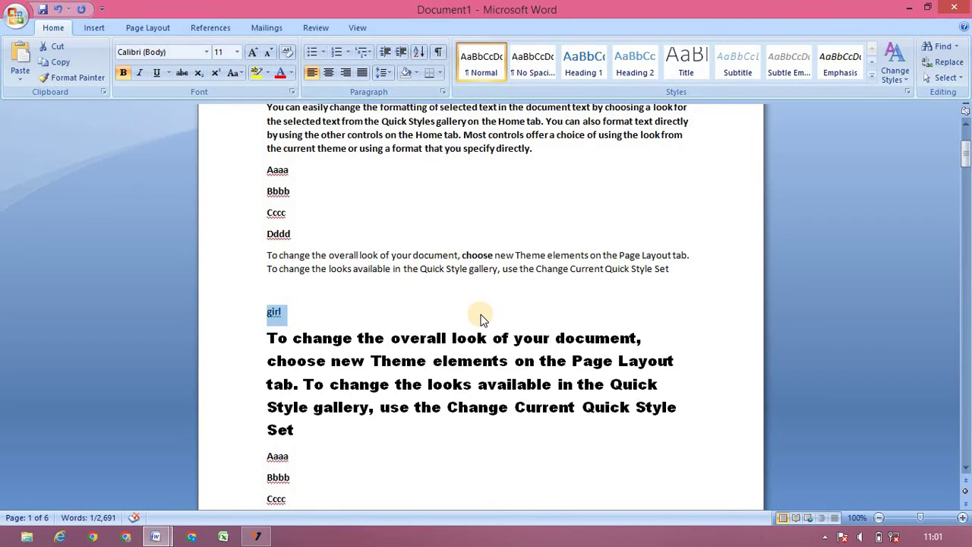
key(ctrl+e)
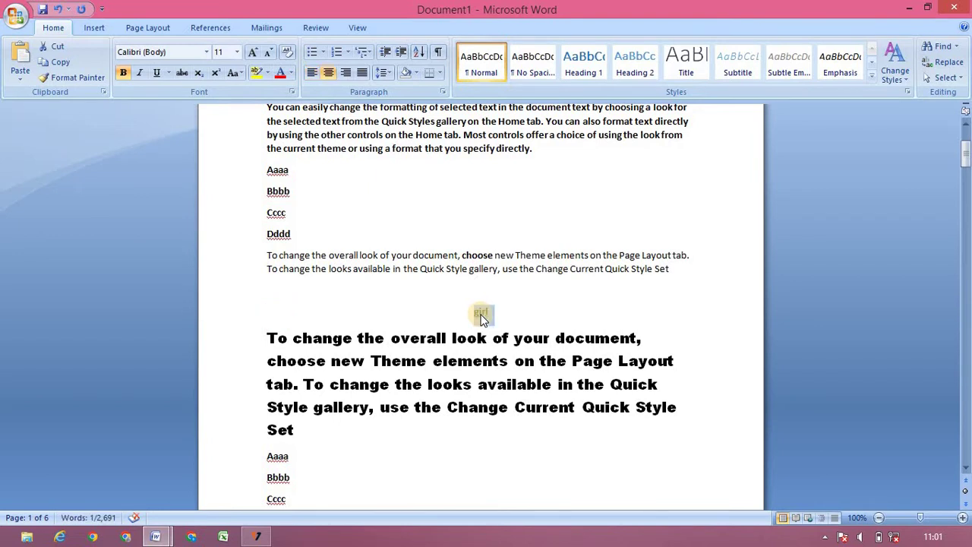
key(ctrl+l)
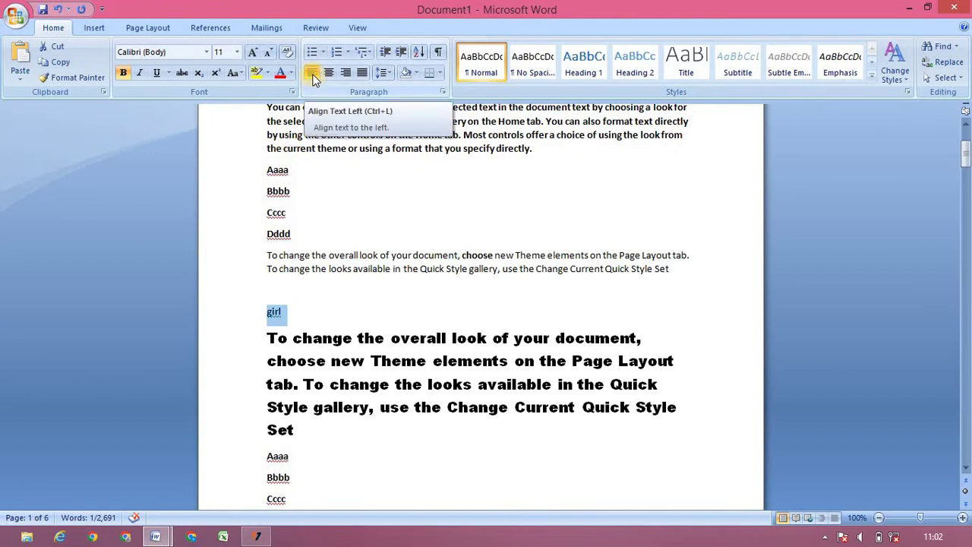
key(alt+Tab)
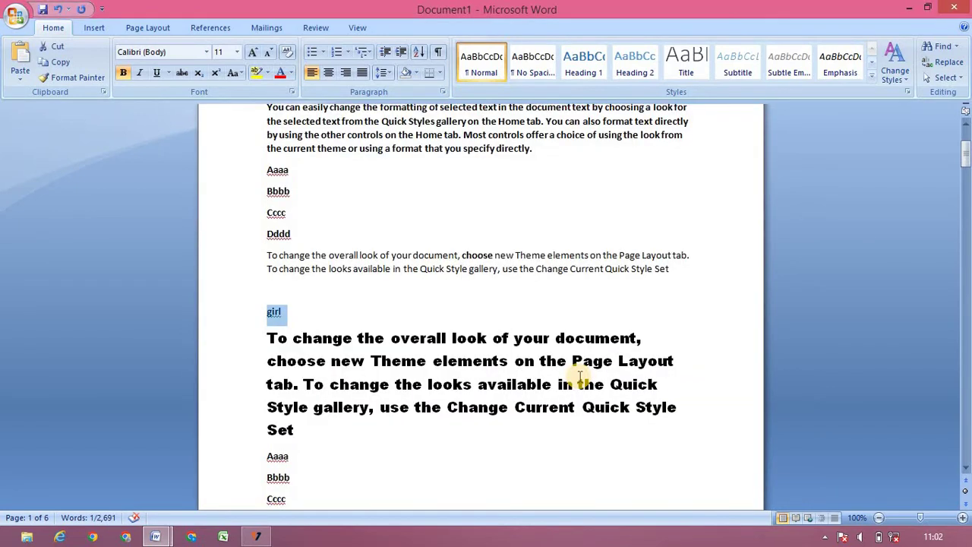
key(ctrl+m)
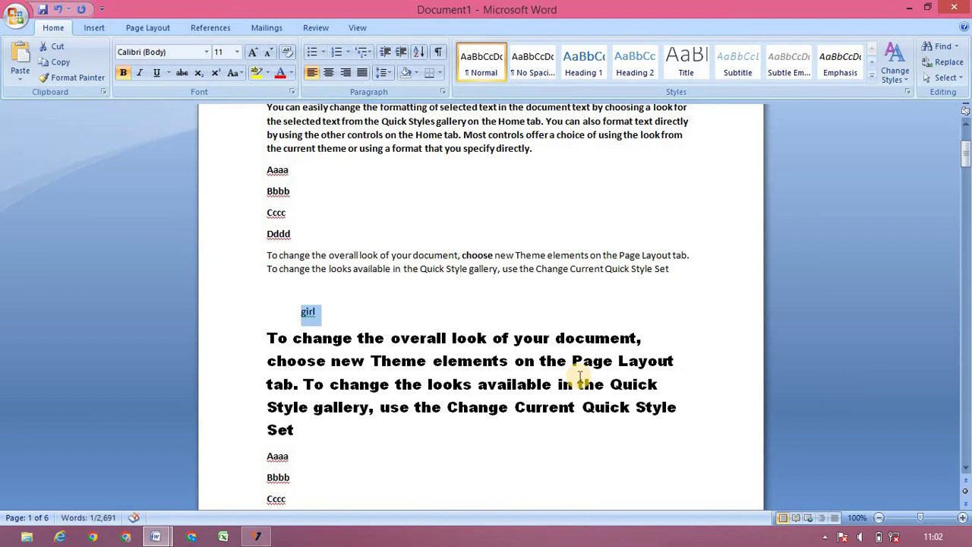
key(ctrl+m)
key(ctrl+m)
key(ctrl+m)
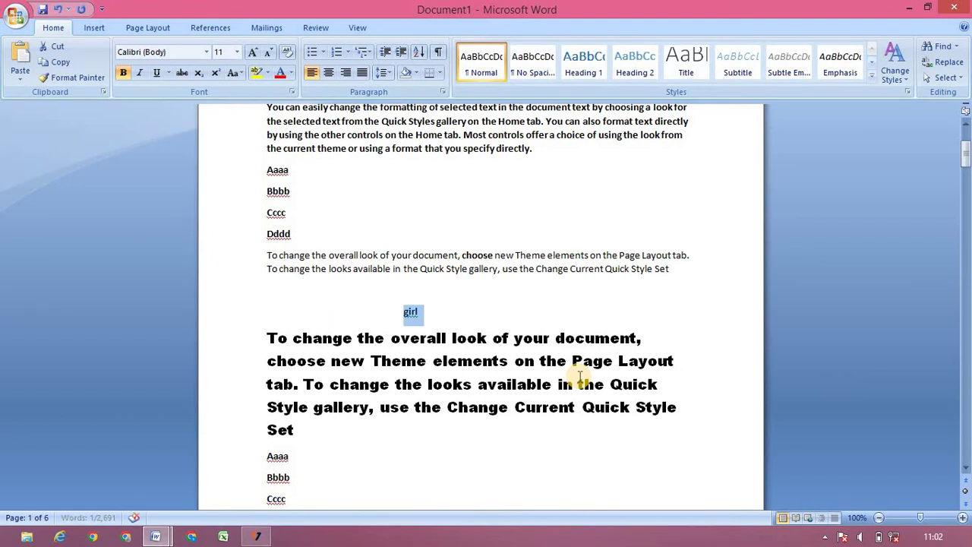
key(ctrl+m)
key(ctrl+m)
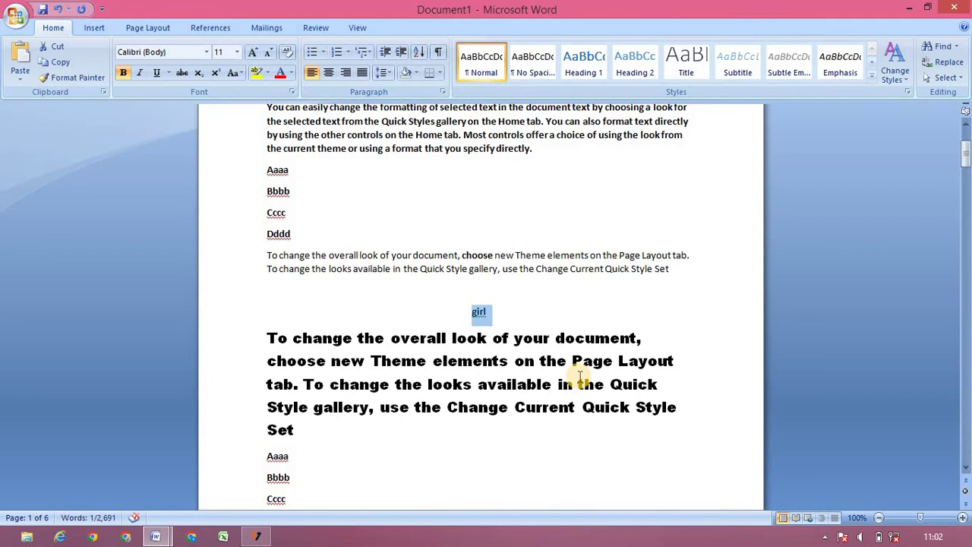
Indent the small 'To change the overall look' paragraph two steps with Ctrl+M
double_click(320, 269)
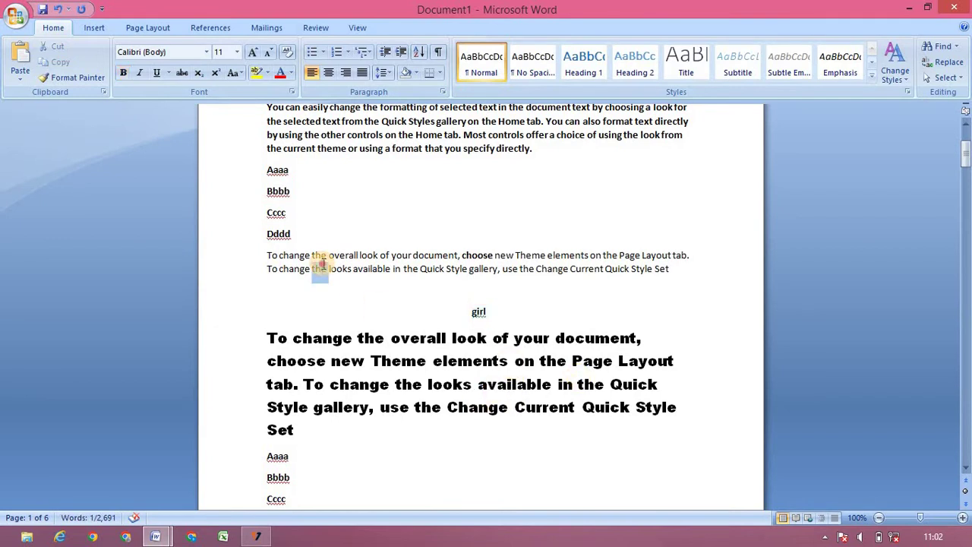
double_click(335, 270)
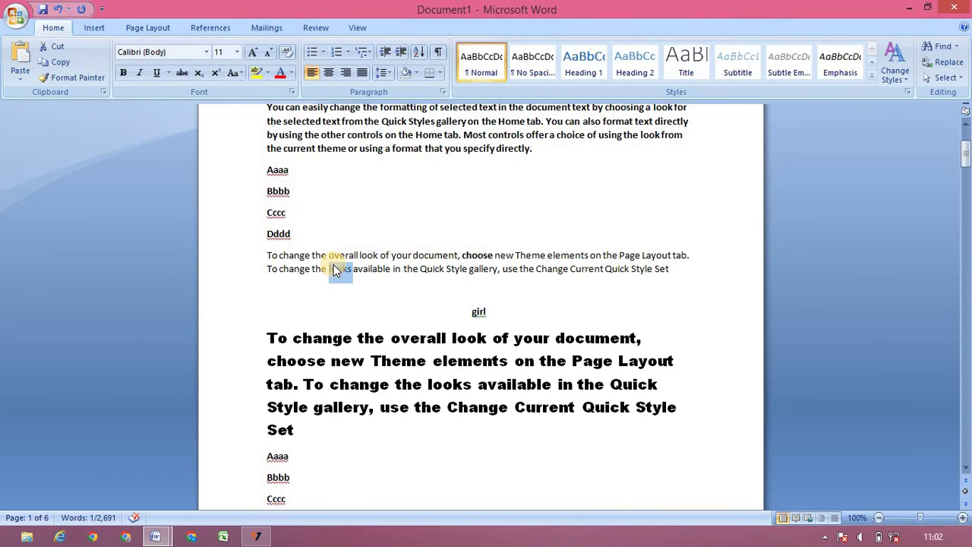
key(ctrl+m)
key(ctrl+m)
key(ctrl+m)
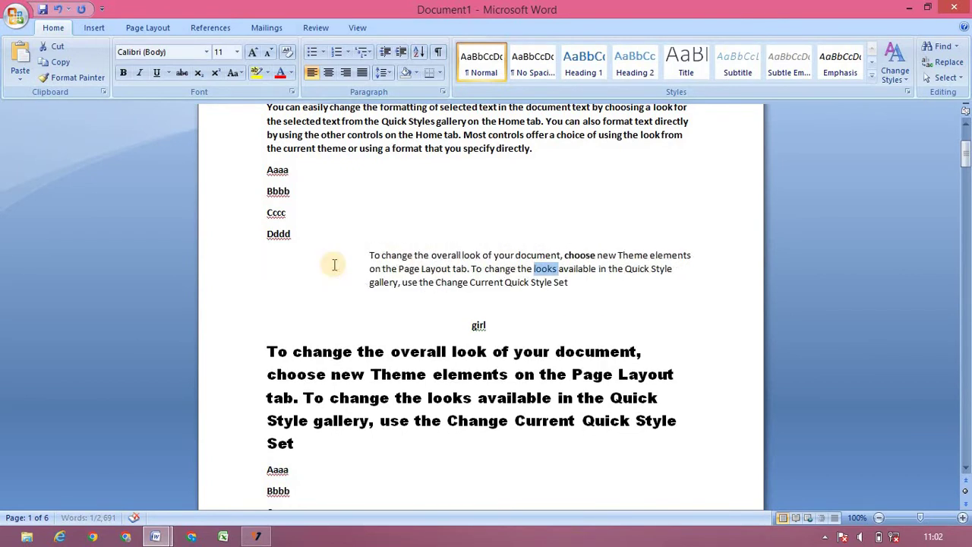
key(ctrl+m)
key(ctrl+m)
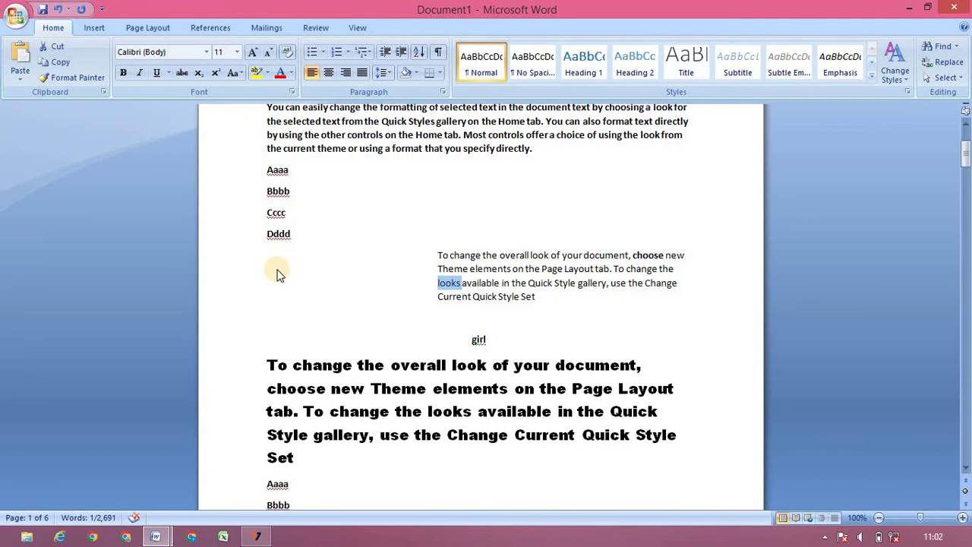
key(alt+Tab)
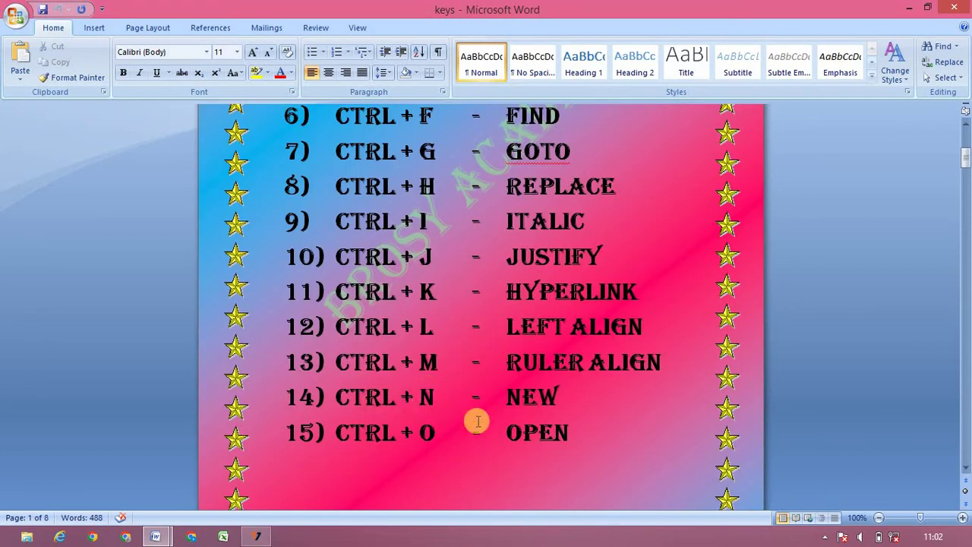
key(alt+Tab)
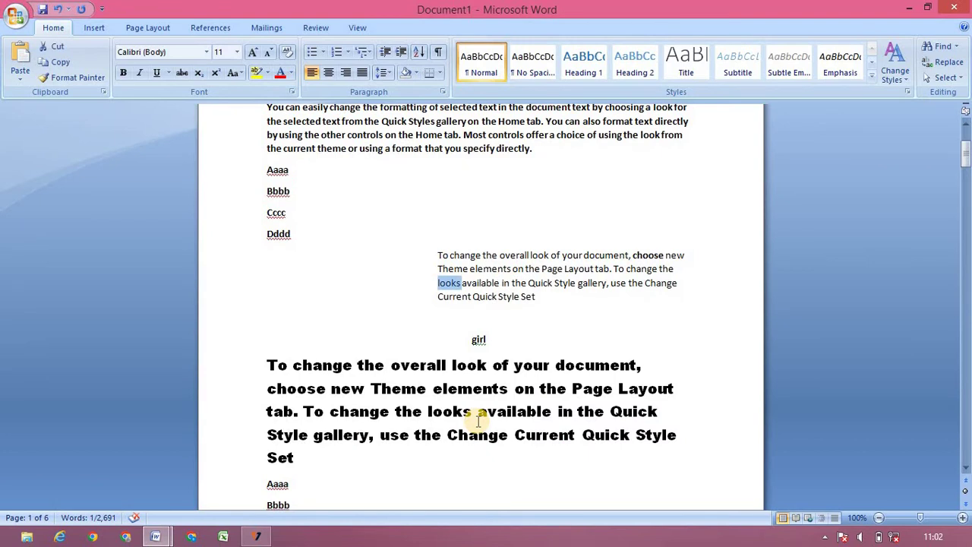
Create a new blank document with Ctrl+N, close it, and return to the keys chart
key(ctrl+n)
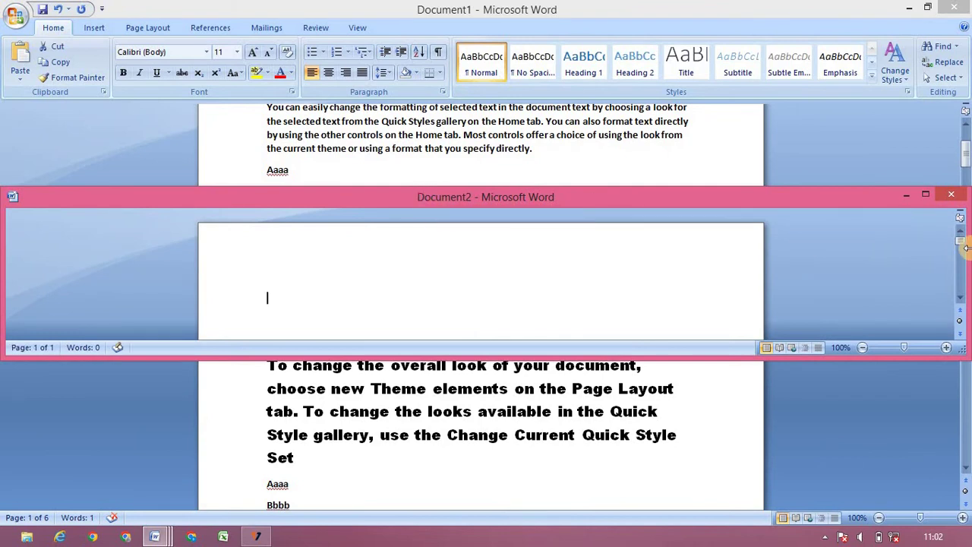
click(950, 196)
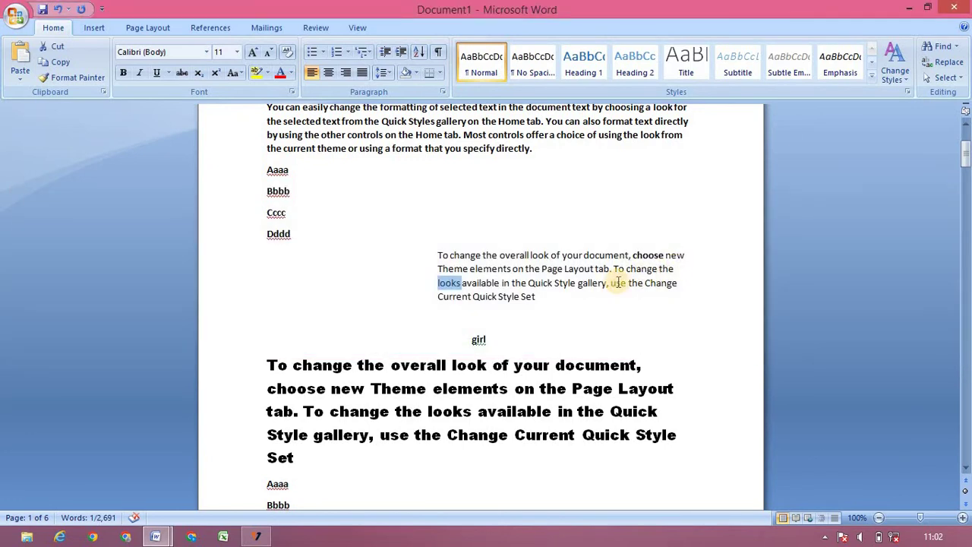
key(alt+Tab)
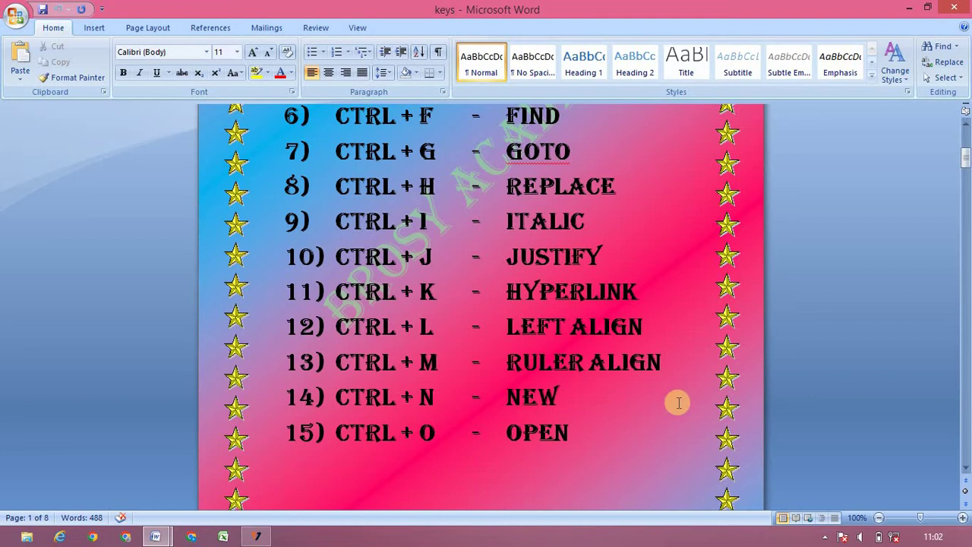
key(alt+Tab)
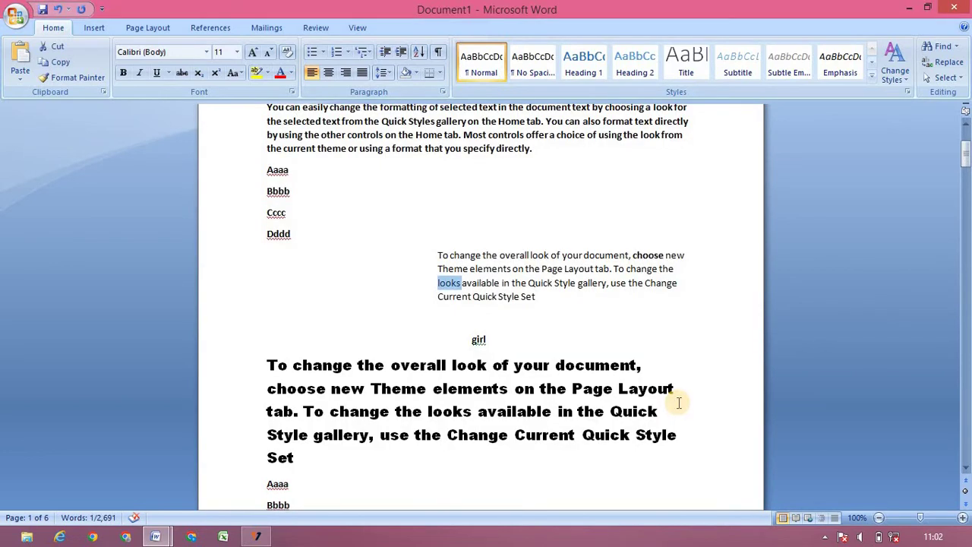
click(650, 355)
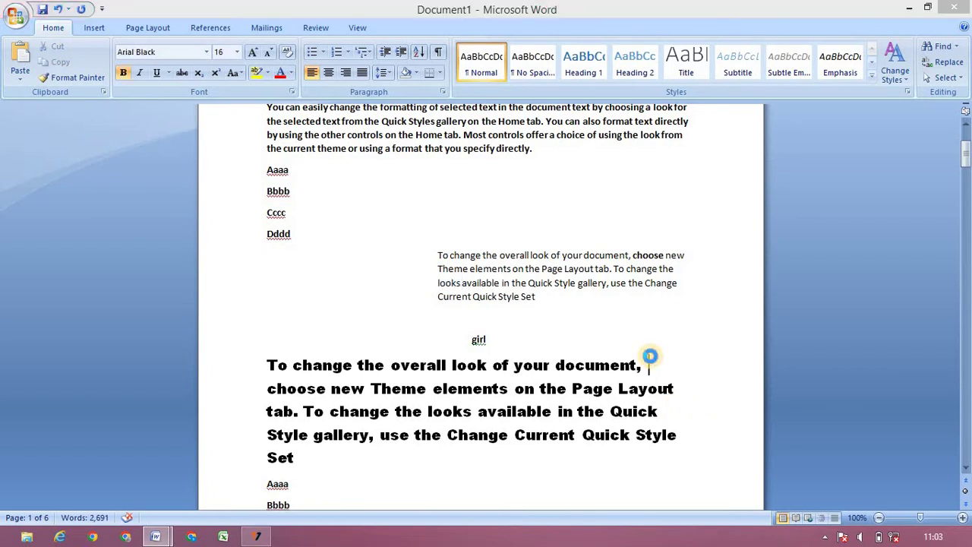
key(ctrl+o)
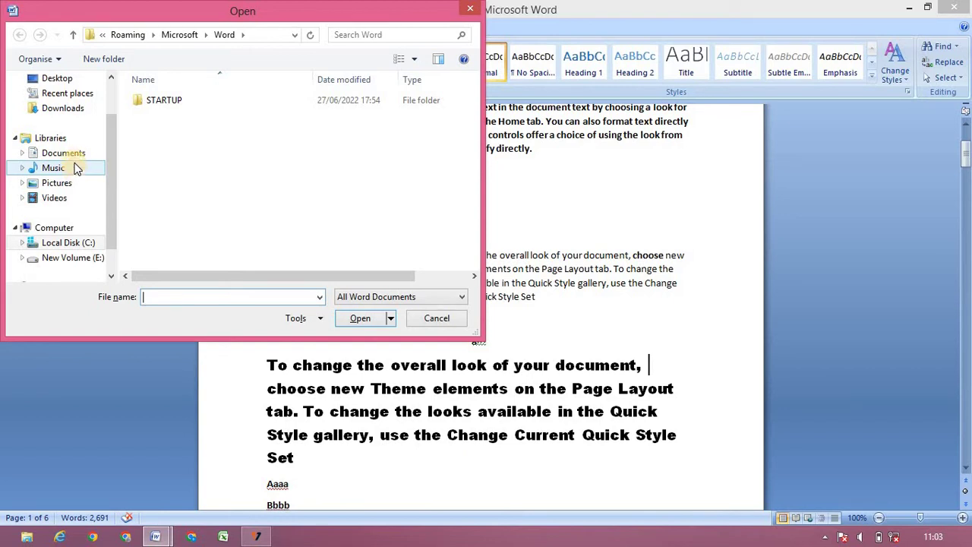
click(72, 155)
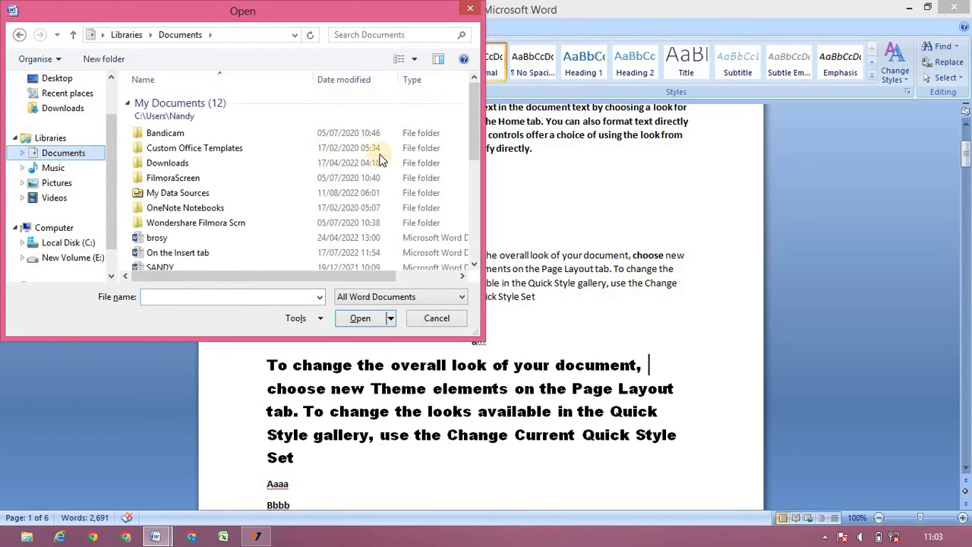
click(188, 241)
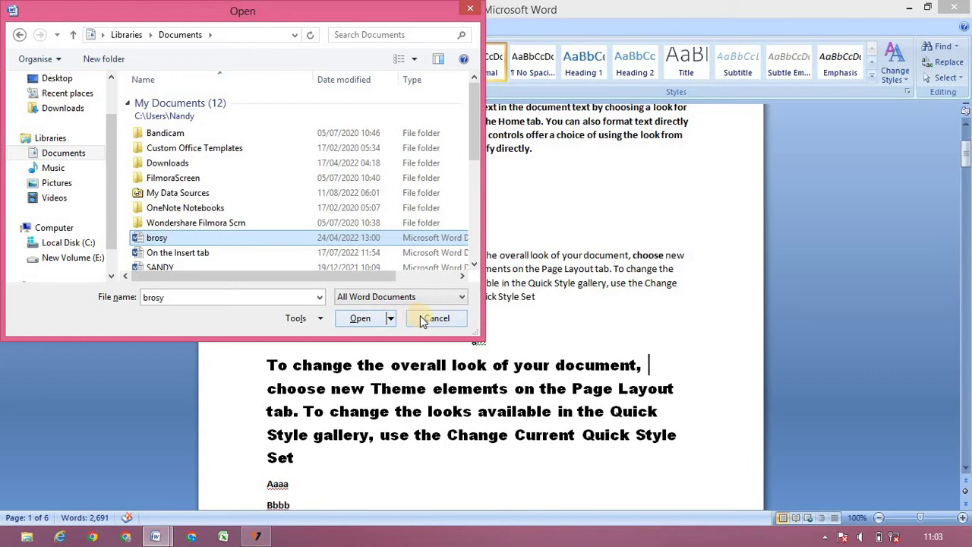
click(423, 319)
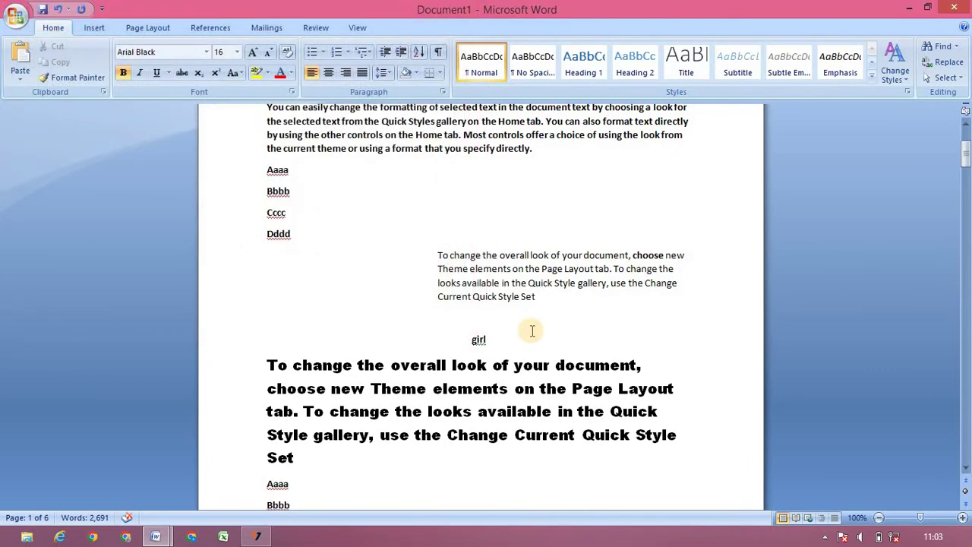
Scroll the keys chart down to items 16–23, then return to Document1
key(alt+Tab)
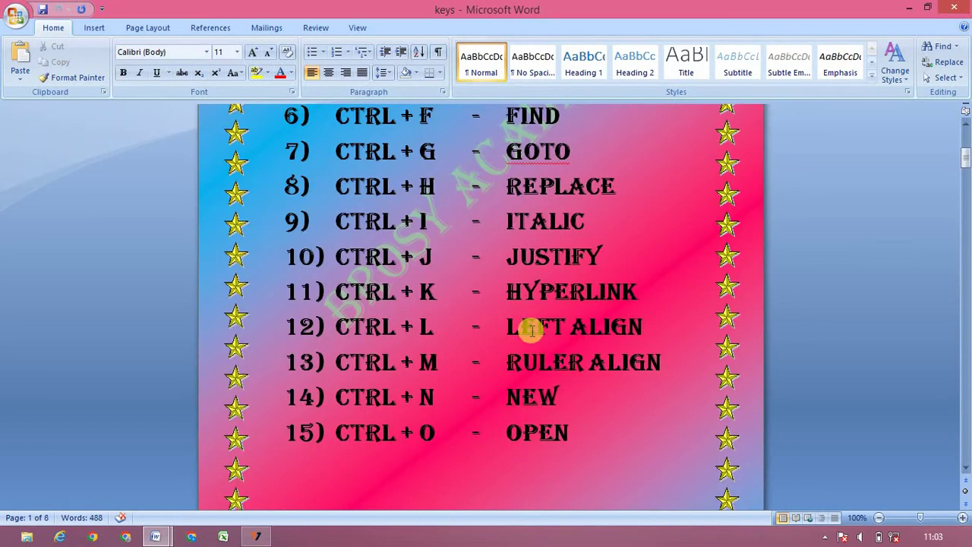
scroll(791, 363, down, 5)
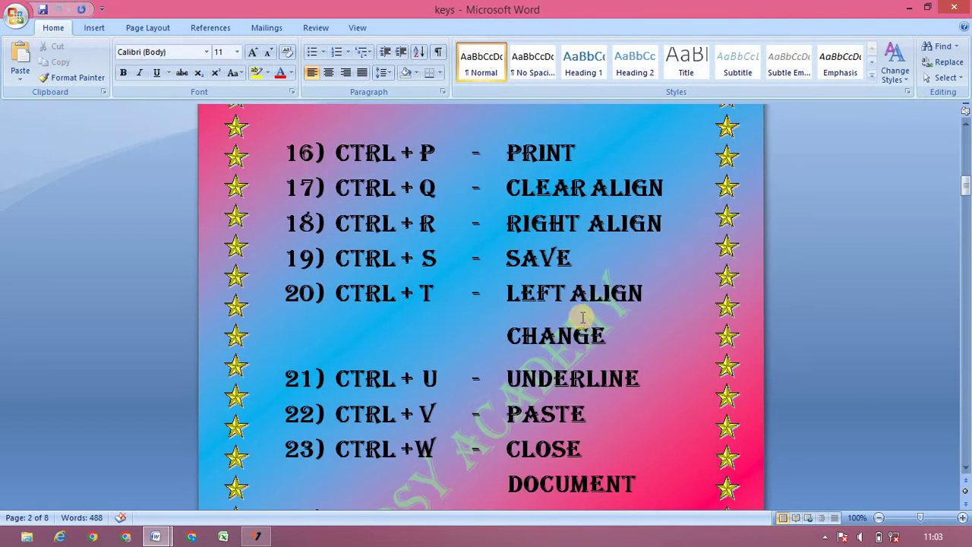
key(alt+Tab)
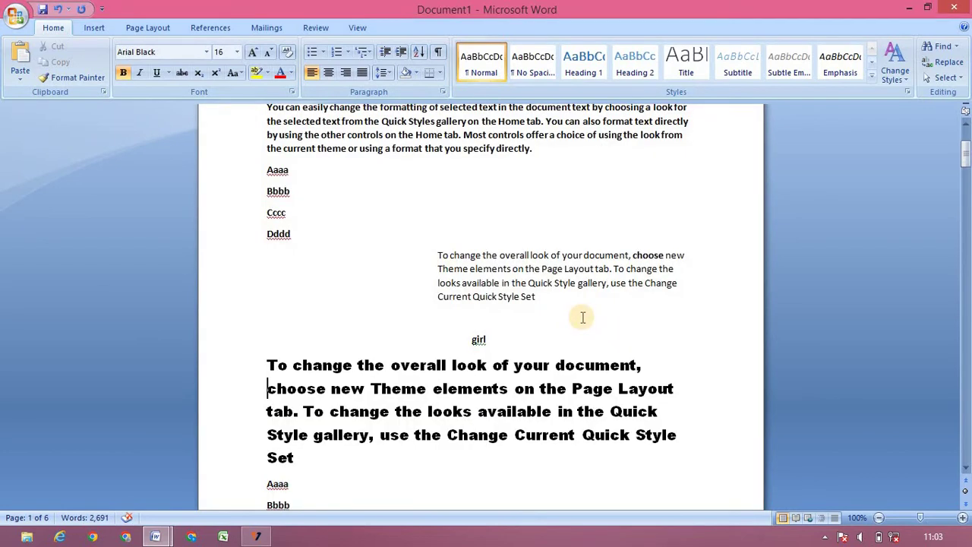
Open the Print dialog with Ctrl+P, choose a custom Pages range, then cancel without printing
key(ctrl+p)
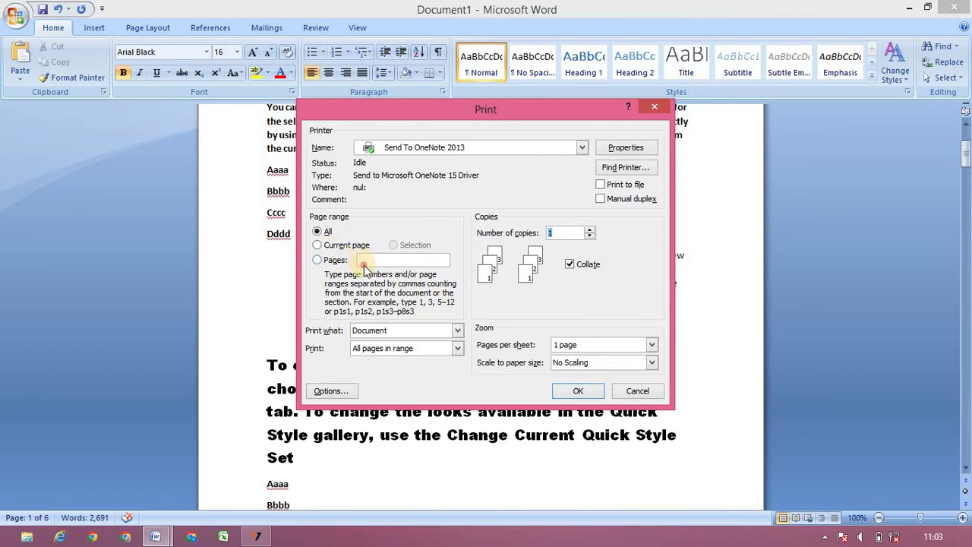
click(363, 259)
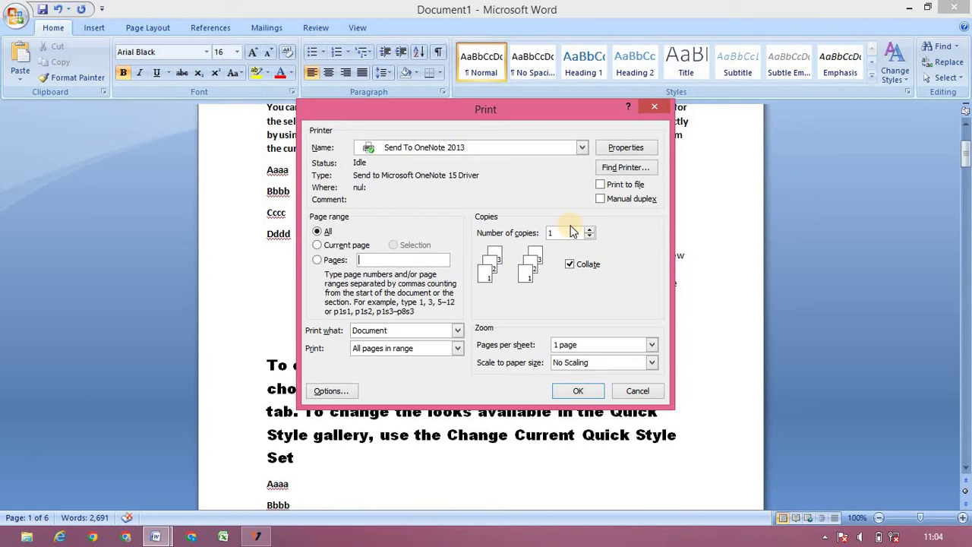
click(638, 391)
key(alt+Tab)
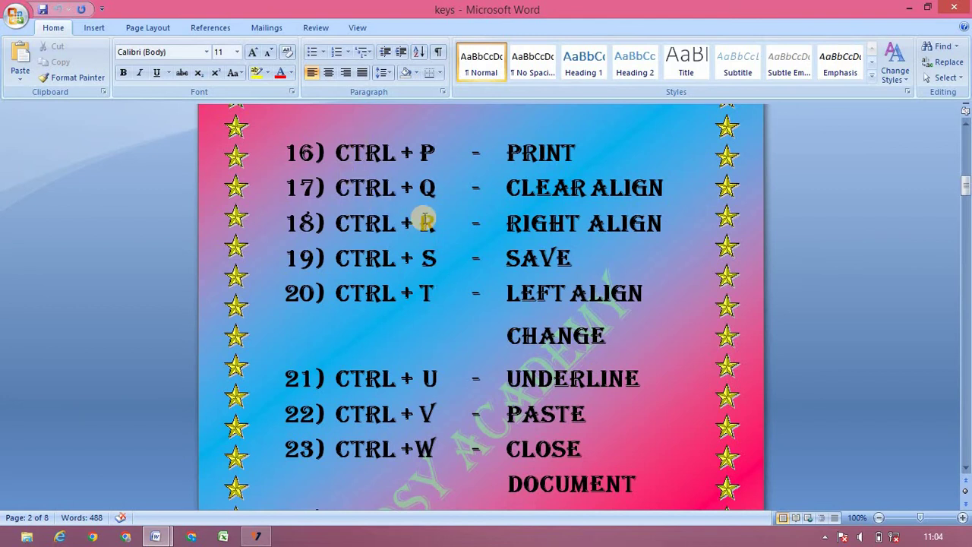
Left-align the word girl in Document1 with Ctrl+L
key(alt+Tab)
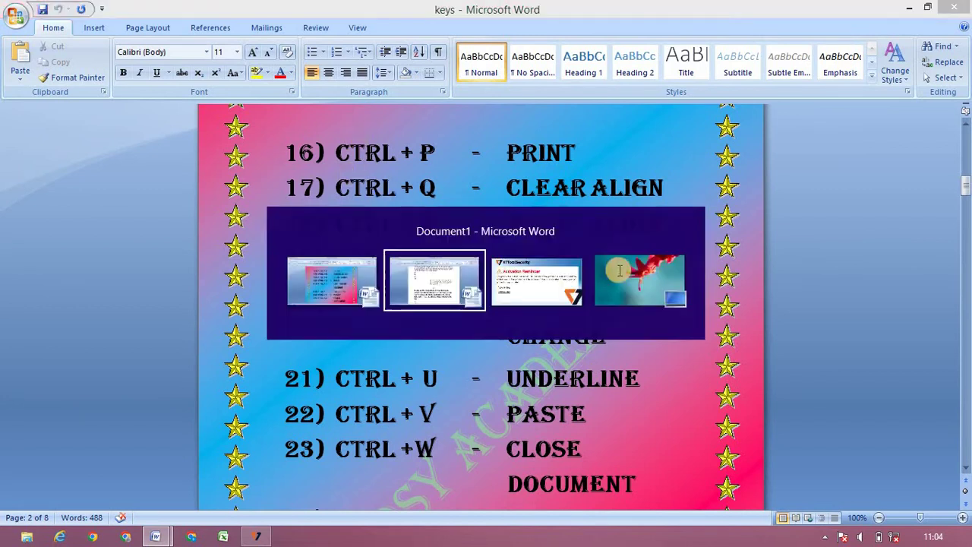
double_click(479, 339)
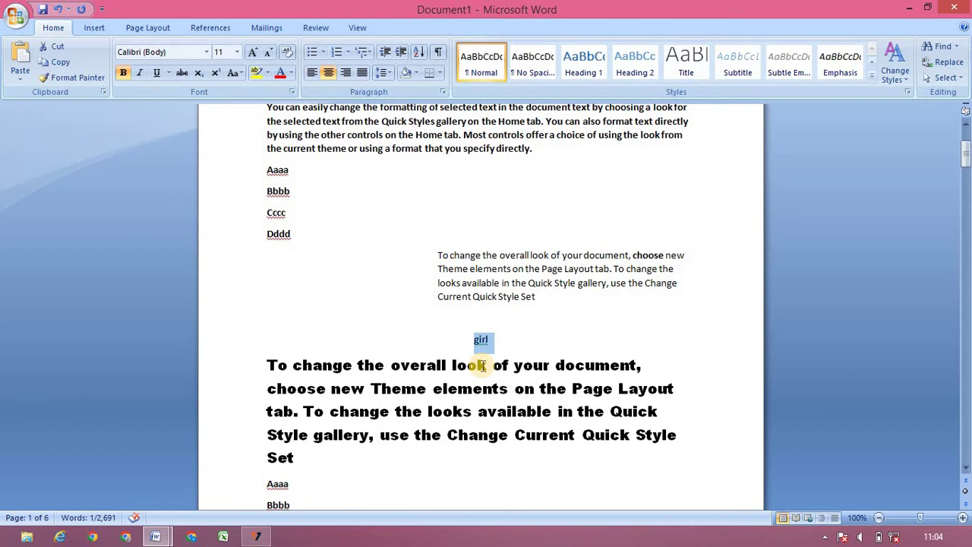
key(ctrl+l)
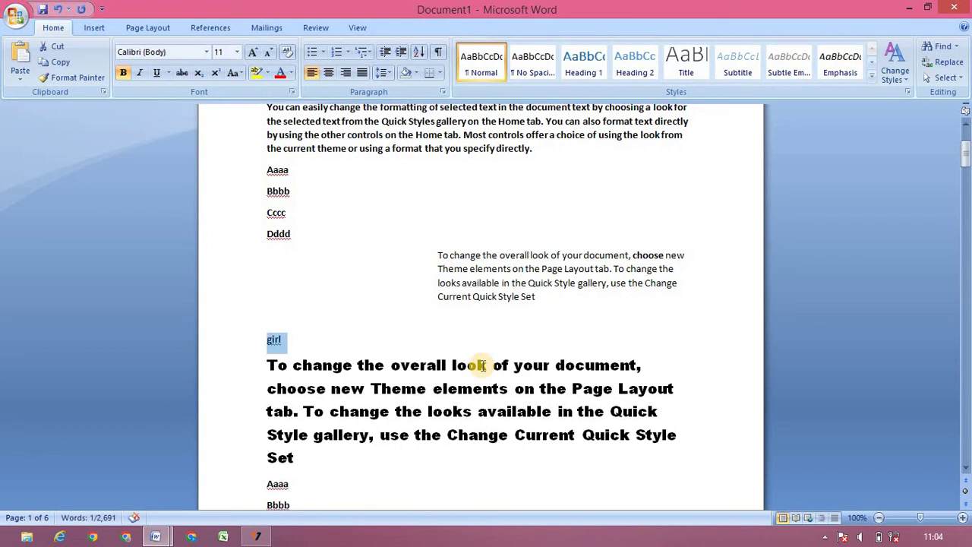
click(520, 282)
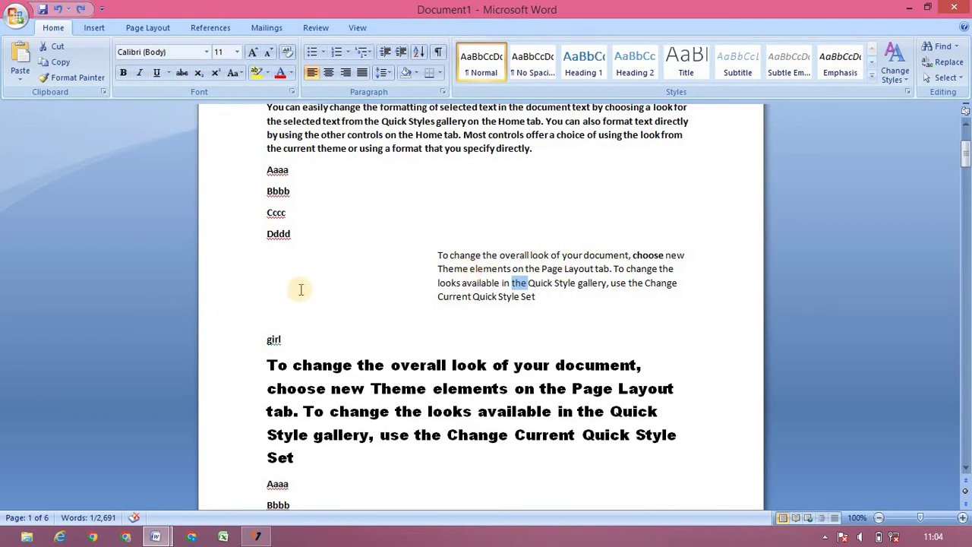
Remove the left indent from the small 'To change the overall look' paragraph
double_click(479, 296)
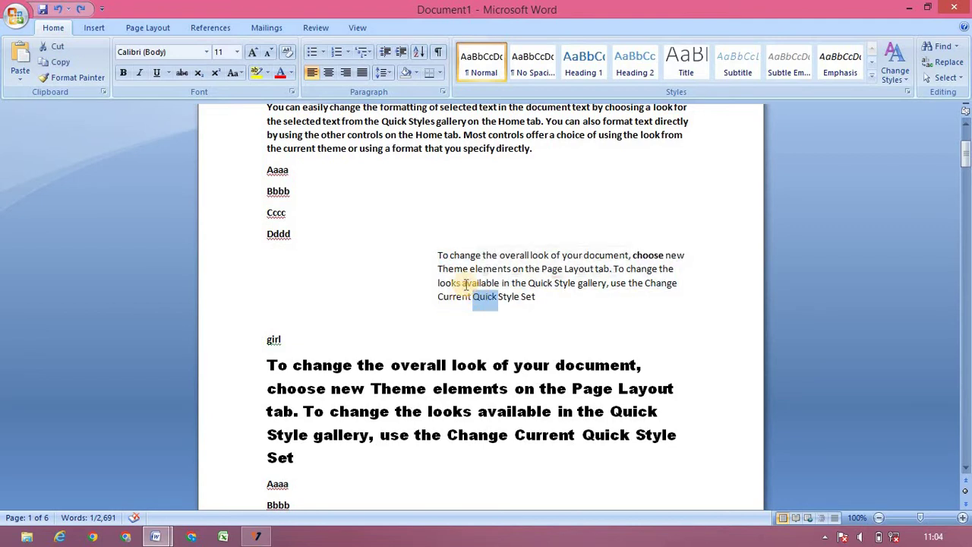
triple_click(466, 283)
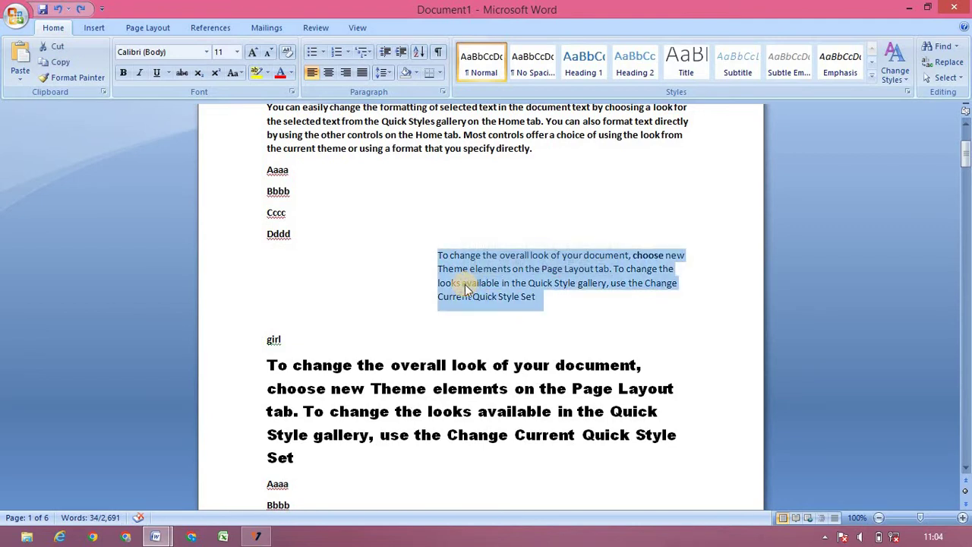
key(ctrl+q)
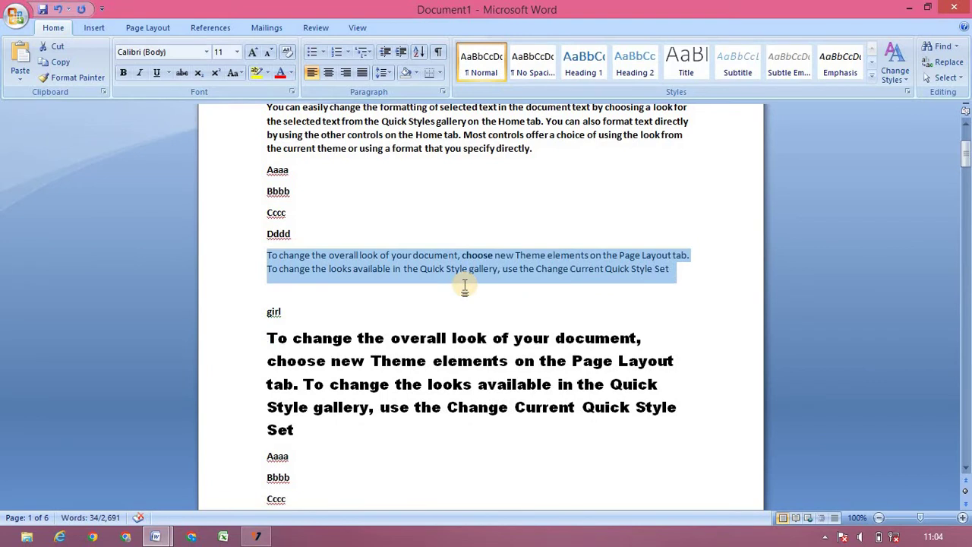
key(alt+Tab)
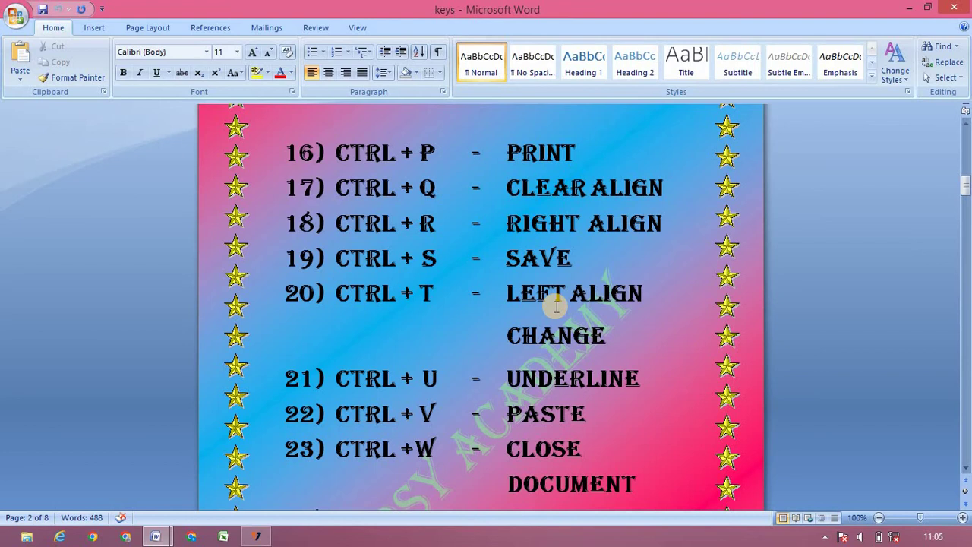
In Document1, right-align and then left-align the word girl, finally centring it on its line
key(alt+Tab)
drag(269, 313, 295, 316)
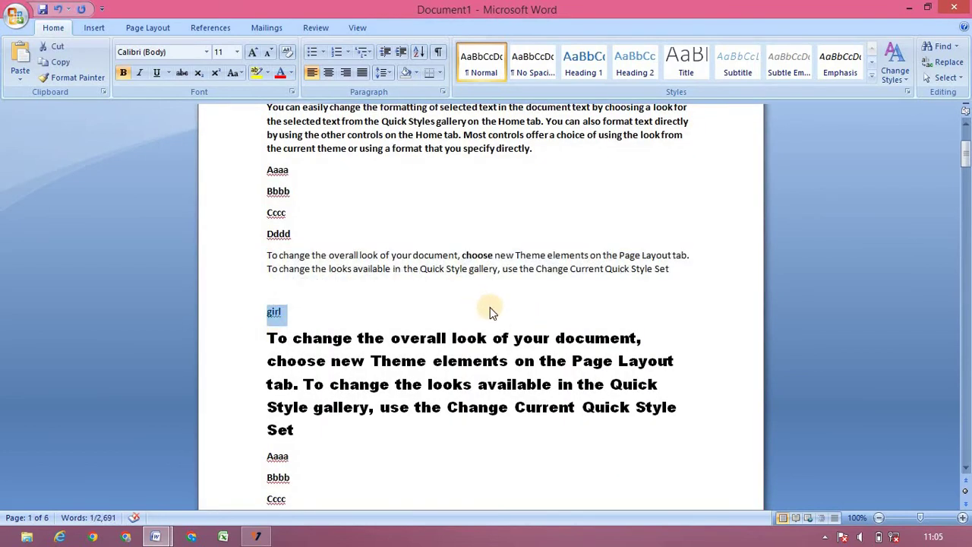
mouse_move(304, 300)
key(ctrl+r)
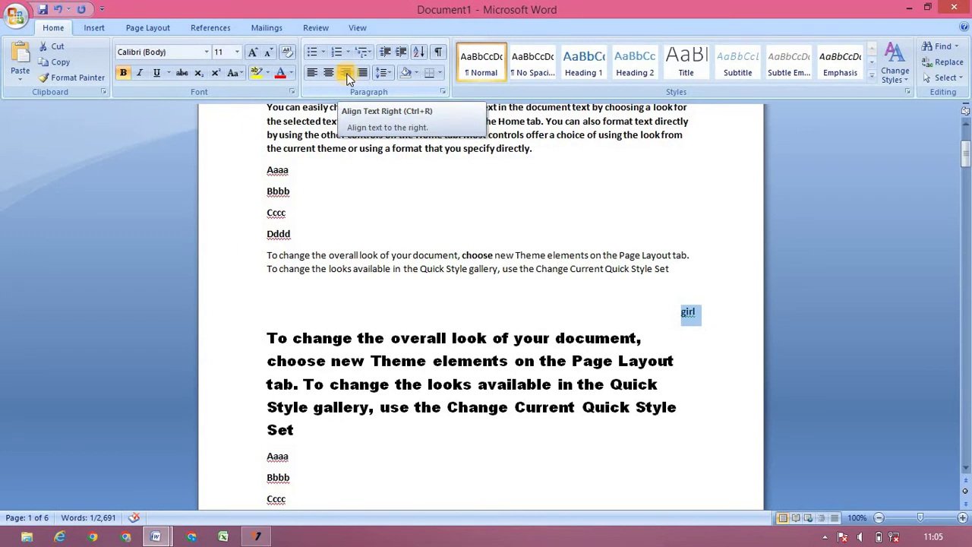
click(404, 291)
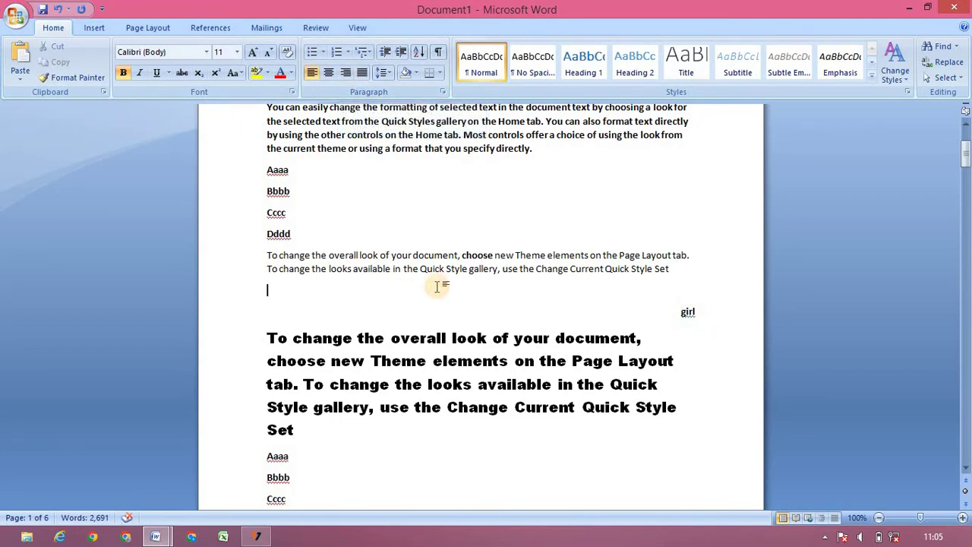
double_click(687, 313)
key(ctrl+l)
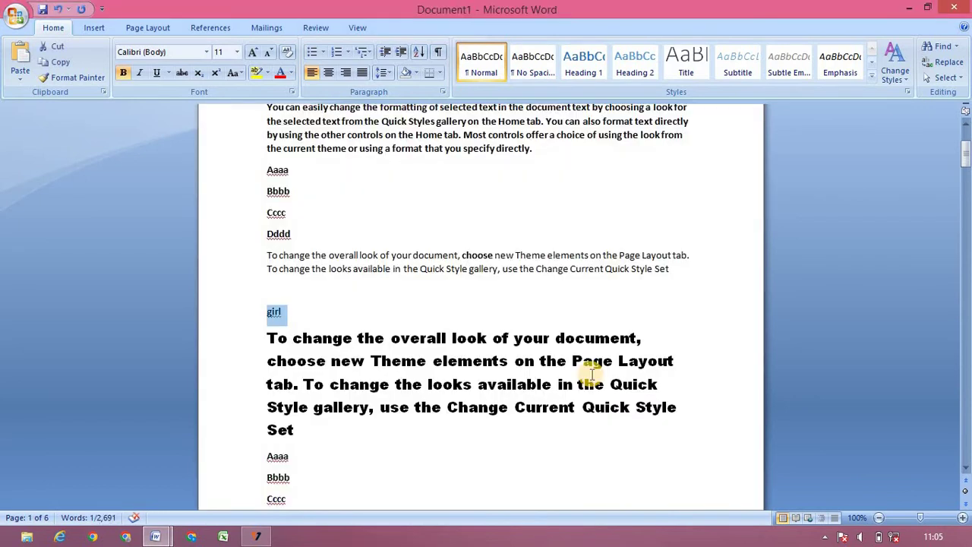
key(ctrl+e)
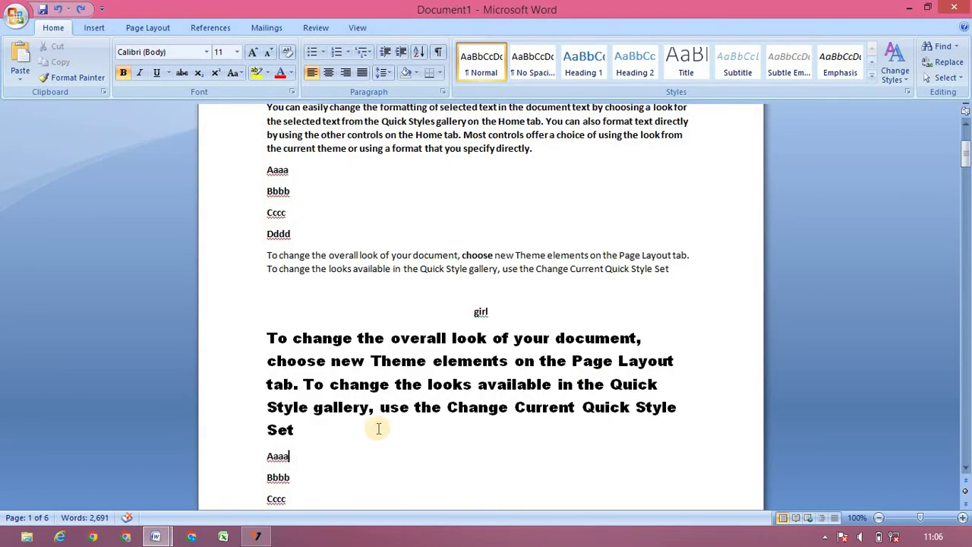
Give the large bold Arial Black paragraph a hanging indent with Ctrl+T
triple_click(422, 385)
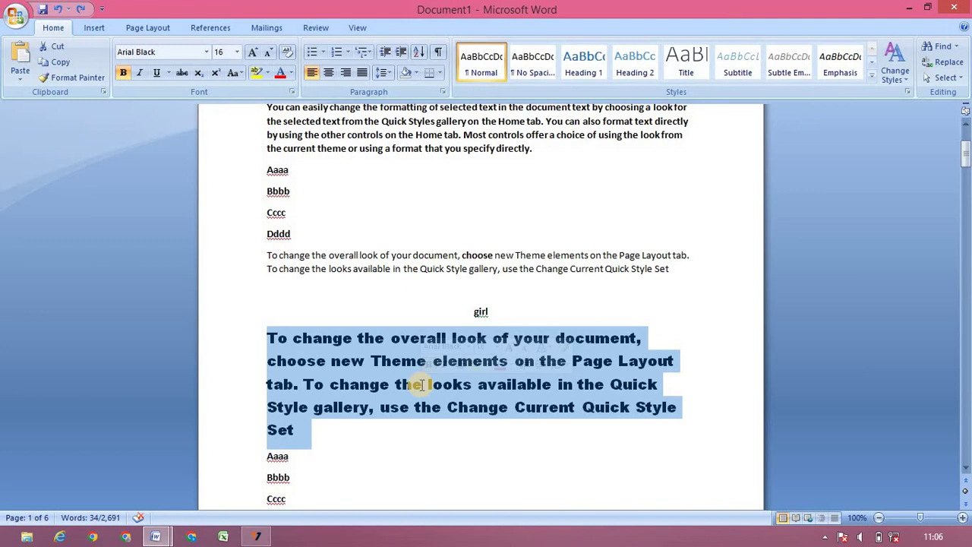
key(ctrl+t)
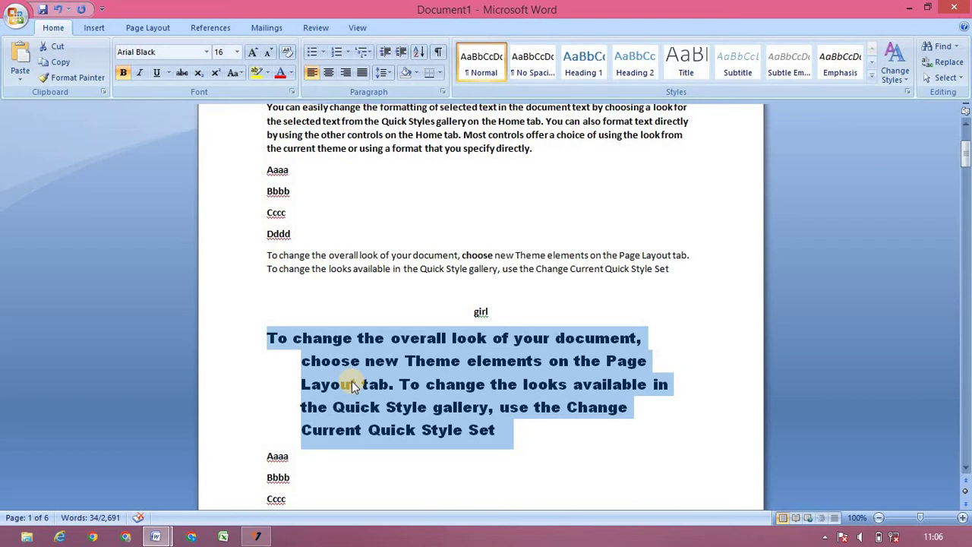
key(alt+Tab)
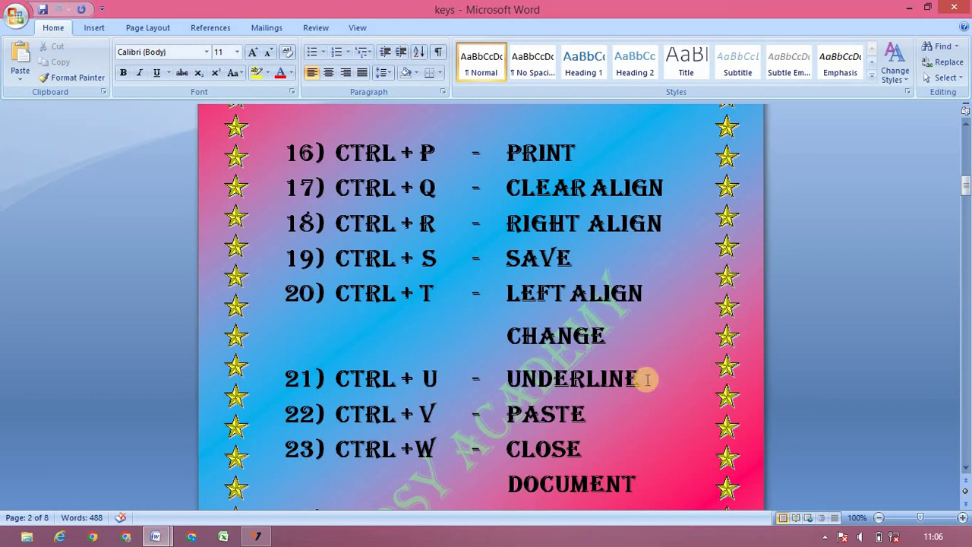
key(alt+Tab)
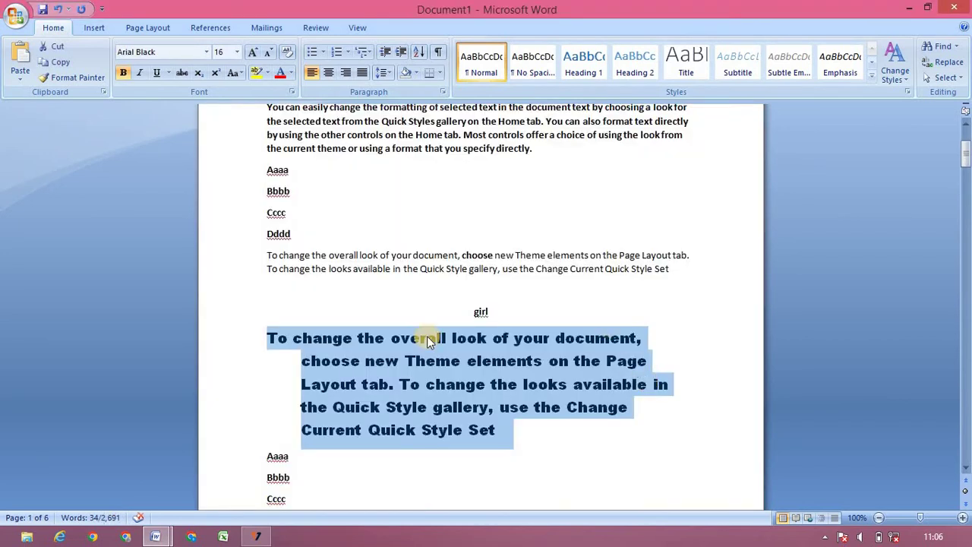
Select the small two-line paragraph and underline it with Ctrl+U
double_click(471, 255)
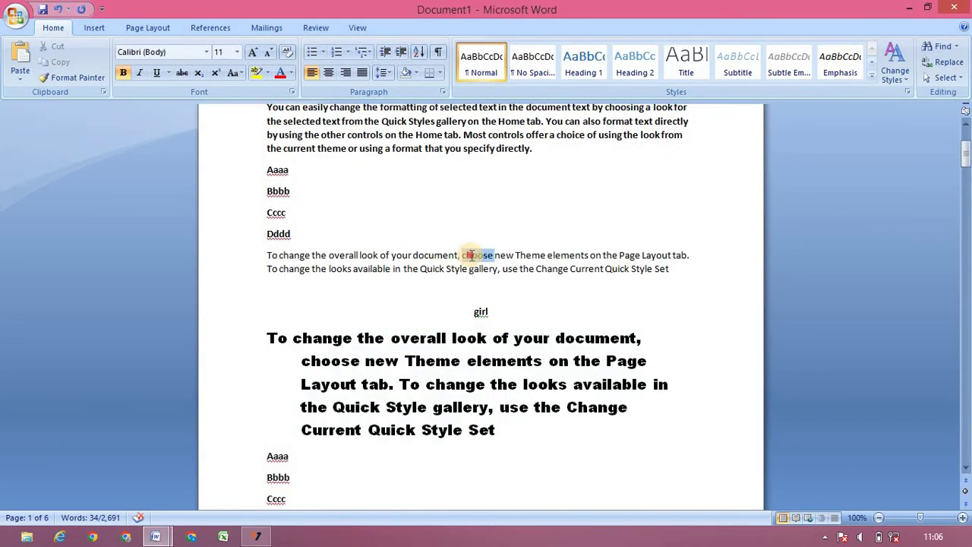
click(471, 255)
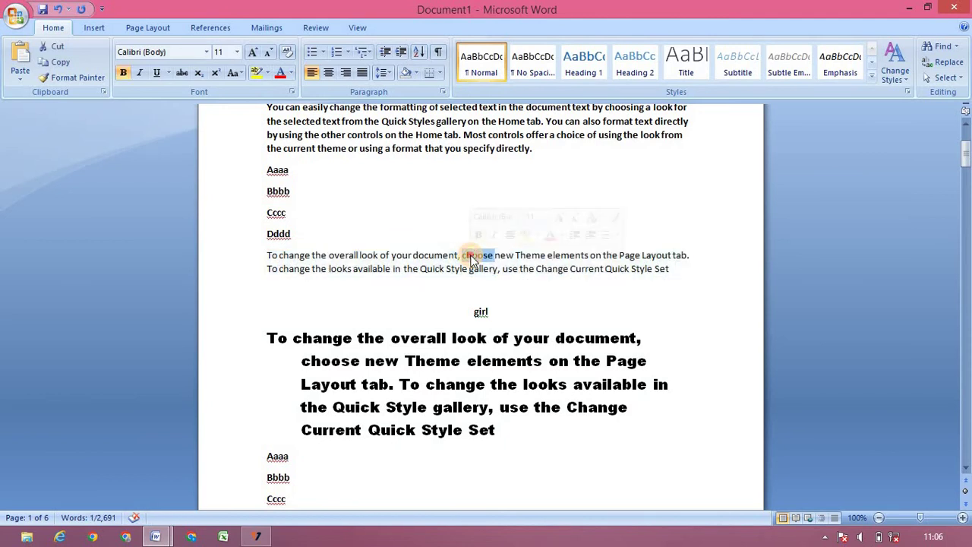
triple_click(472, 256)
triple_click(472, 258)
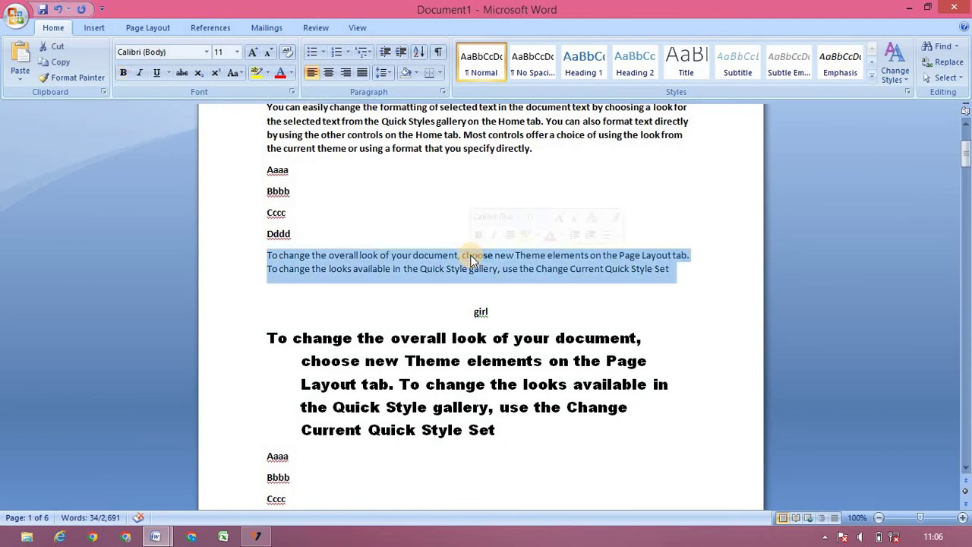
key(ctrl+u)
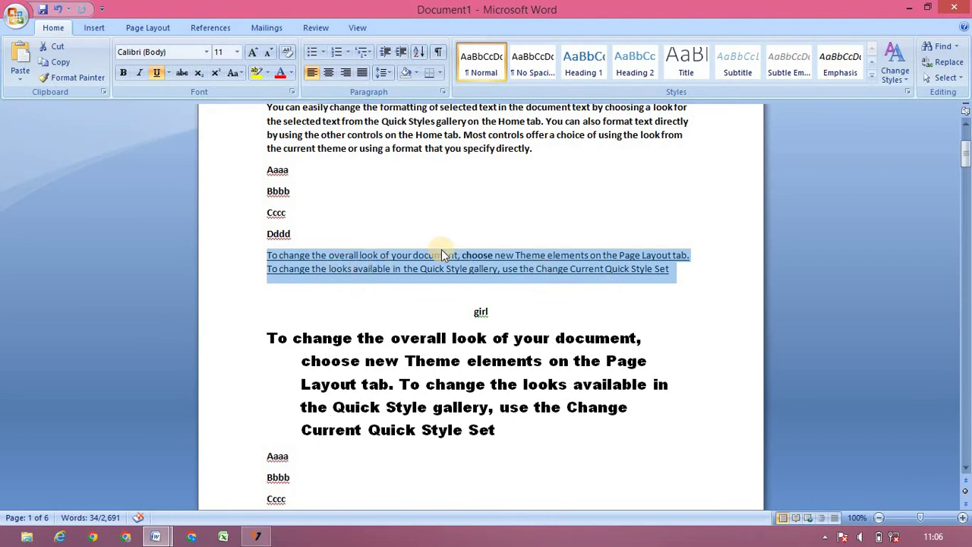
Browse the Underline dropdown's styles and colours, then dismiss it and return to the document
click(168, 73)
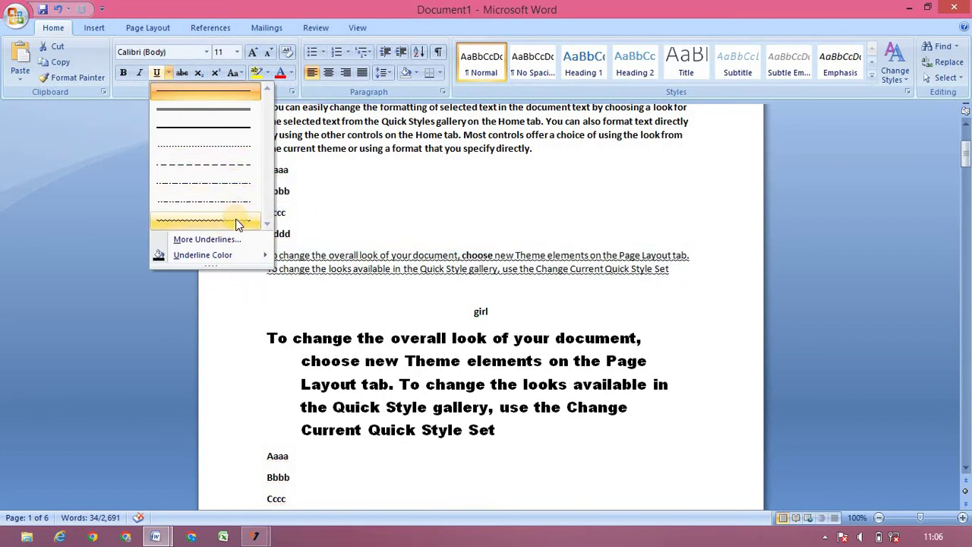
mouse_move(236, 255)
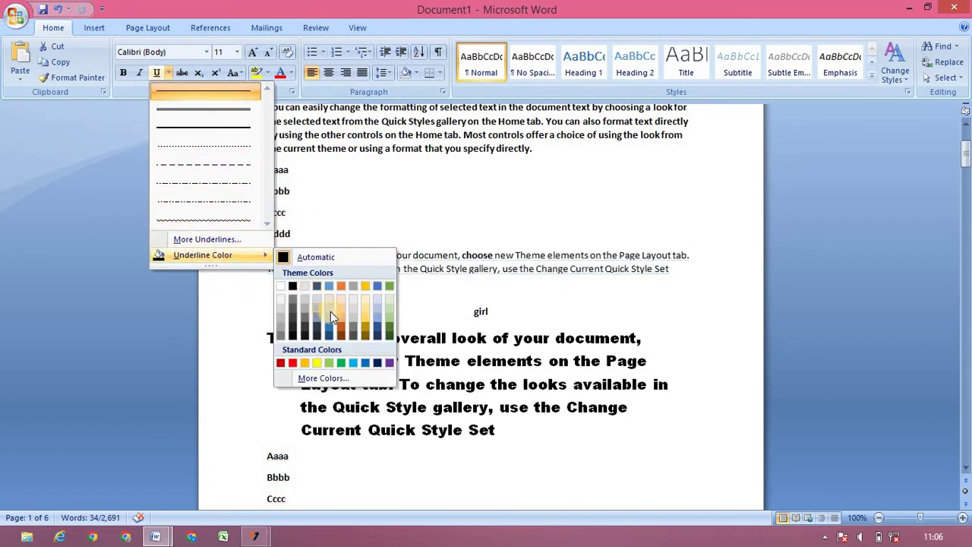
click(421, 301)
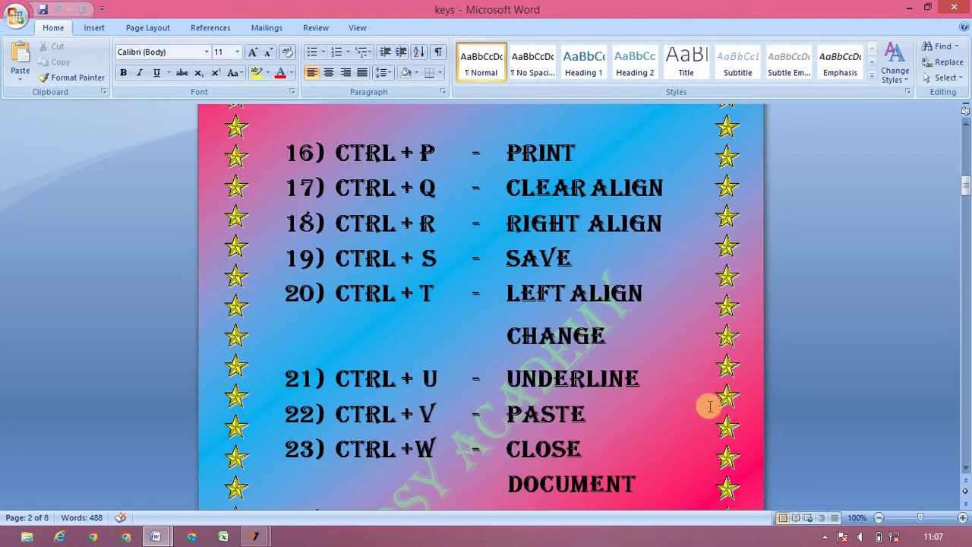
key(alt)
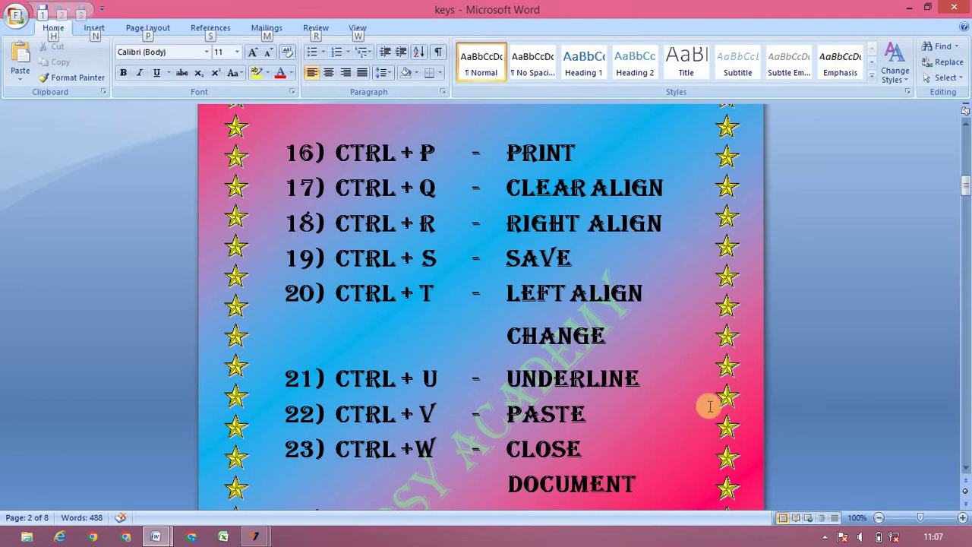
key(alt+Tab)
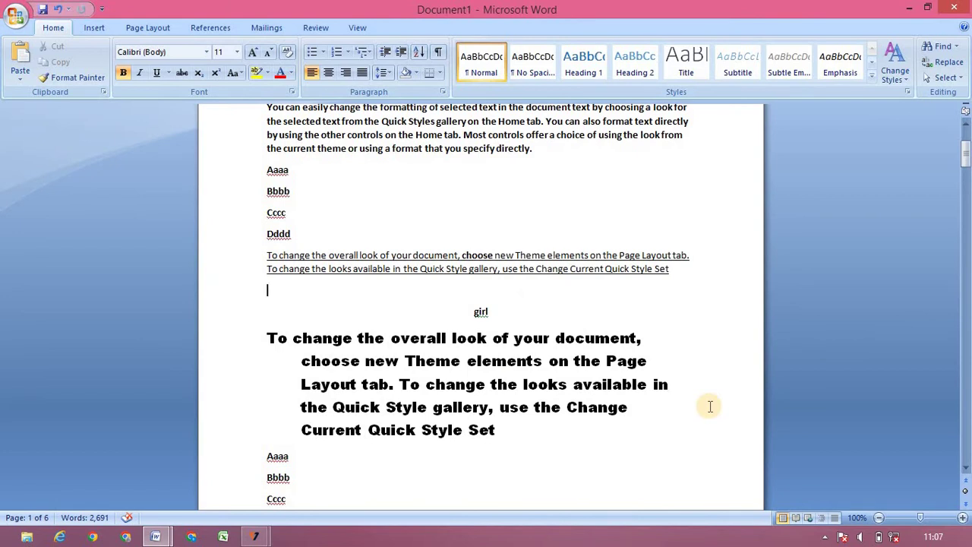
Paste a copy of girl right after 'Set', then close Document1 with Ctrl+W
double_click(480, 312)
key(ctrl+c)
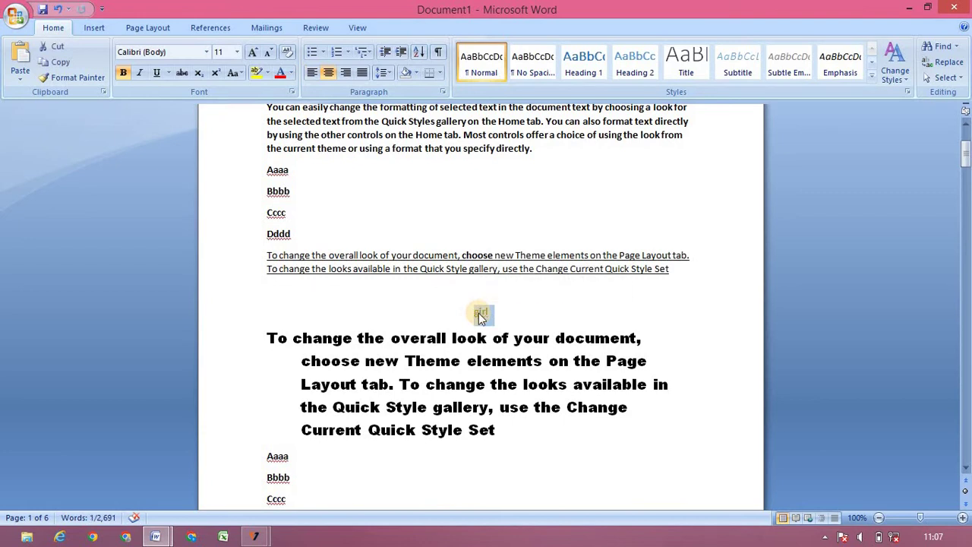
key(ctrl+z)
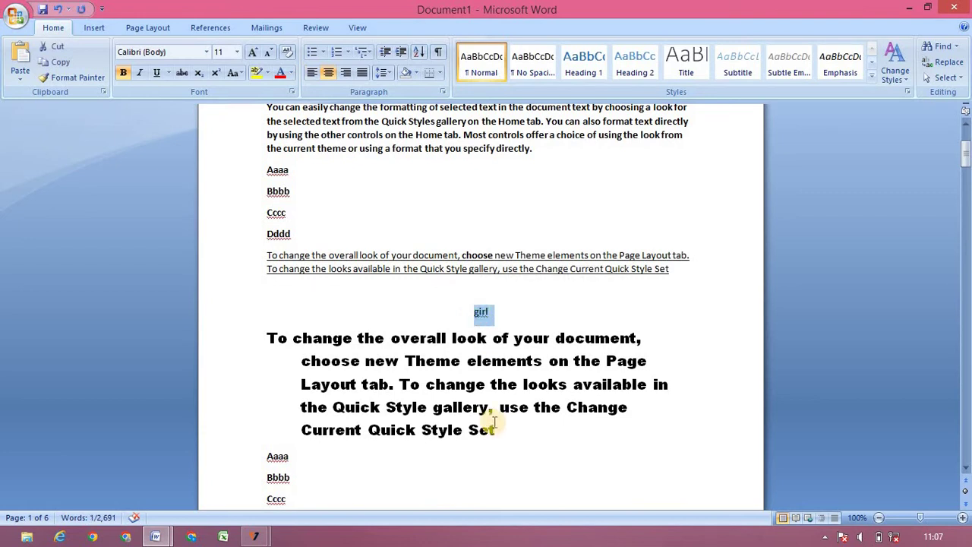
click(560, 425)
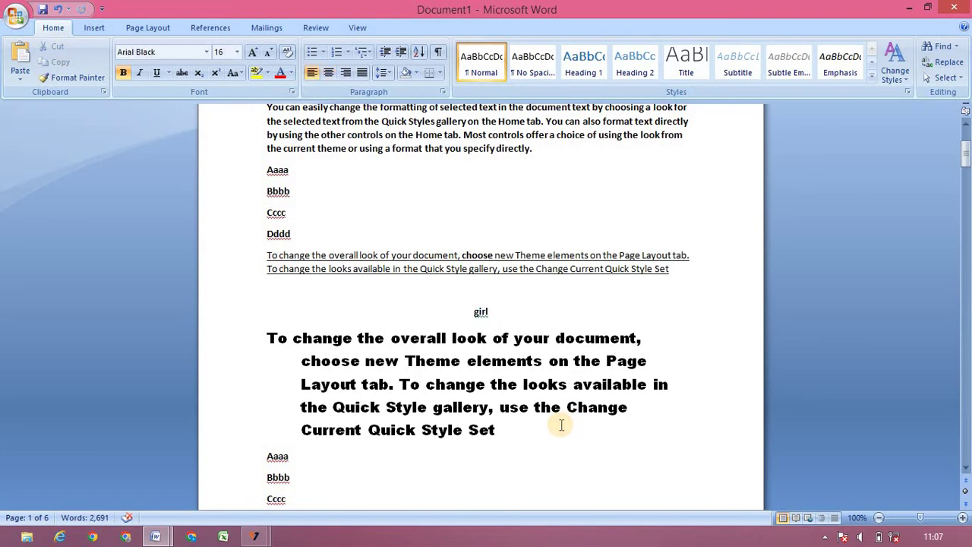
key(ctrl+v)
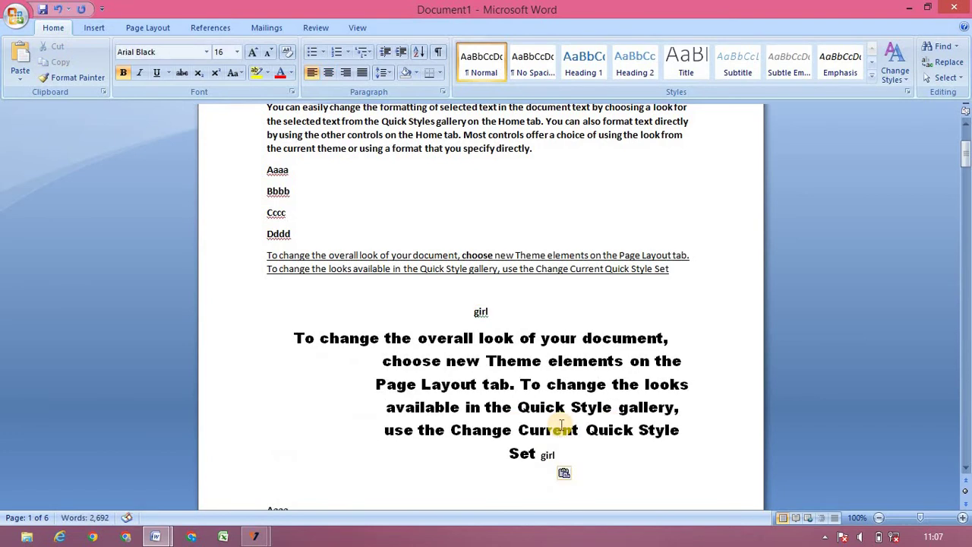
click(559, 486)
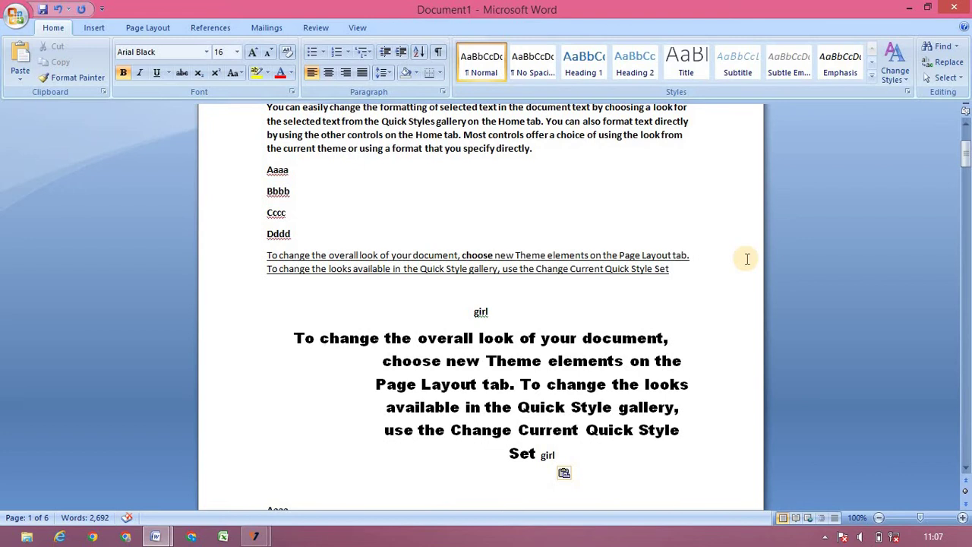
key(ctrl+w)
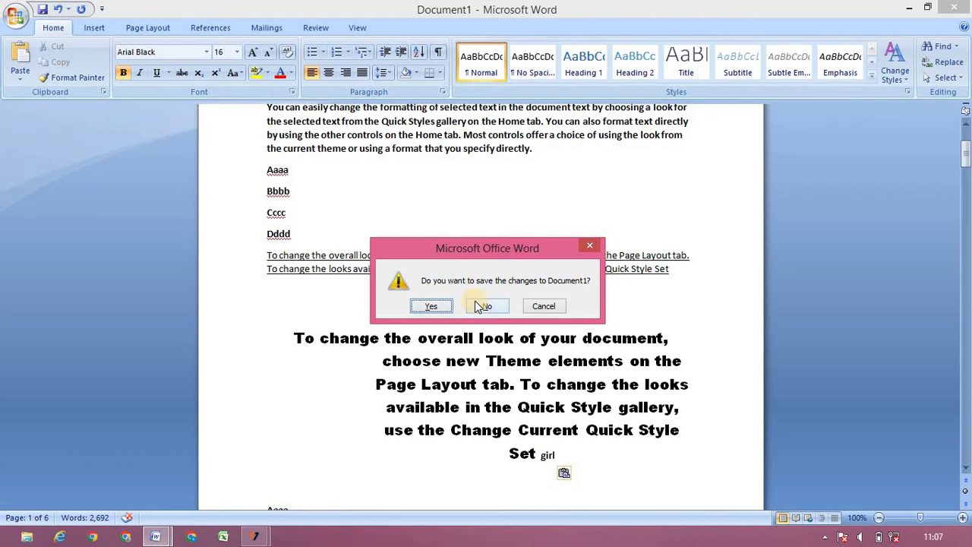
Cancel the save prompt to keep Document1 open, and switch to the 'keys' chart
mouse_move(964, 5)
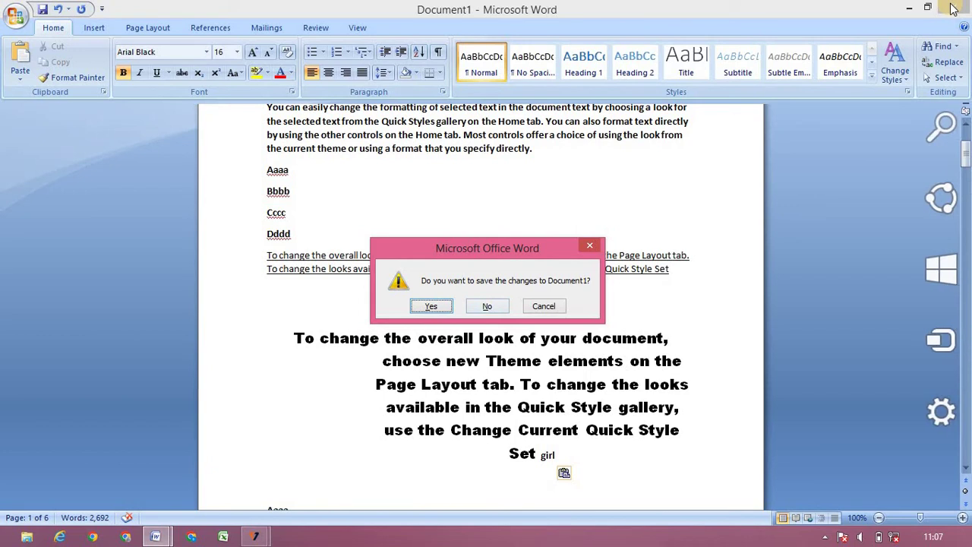
click(483, 336)
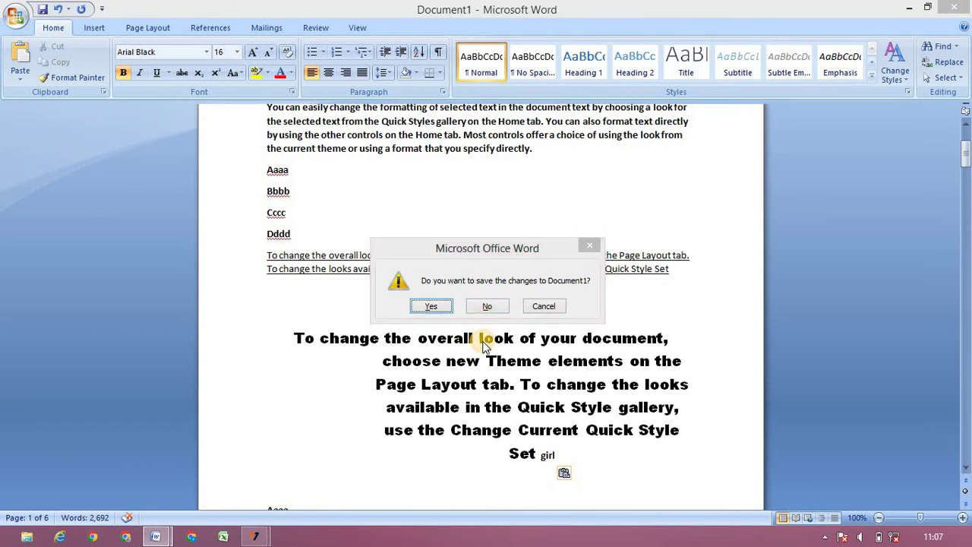
click(542, 306)
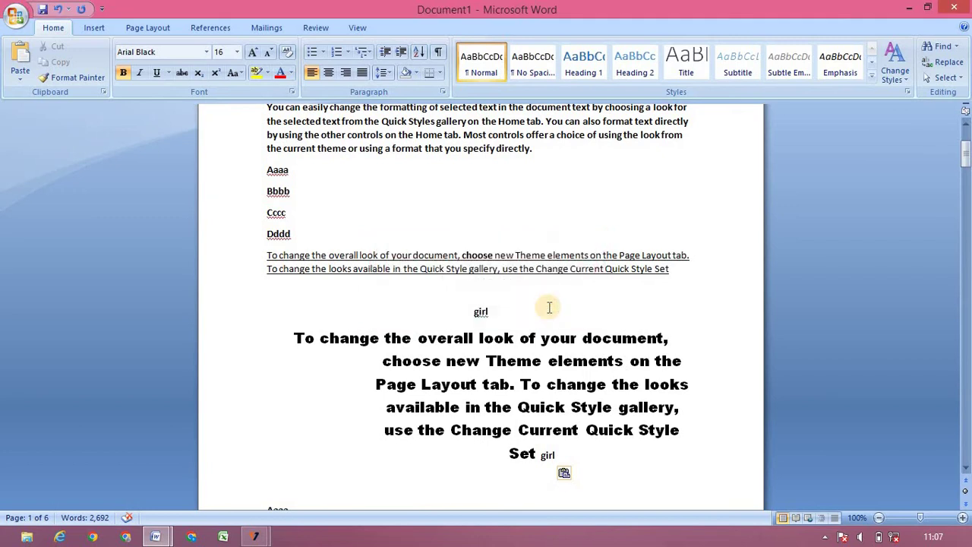
key(alt+Tab)
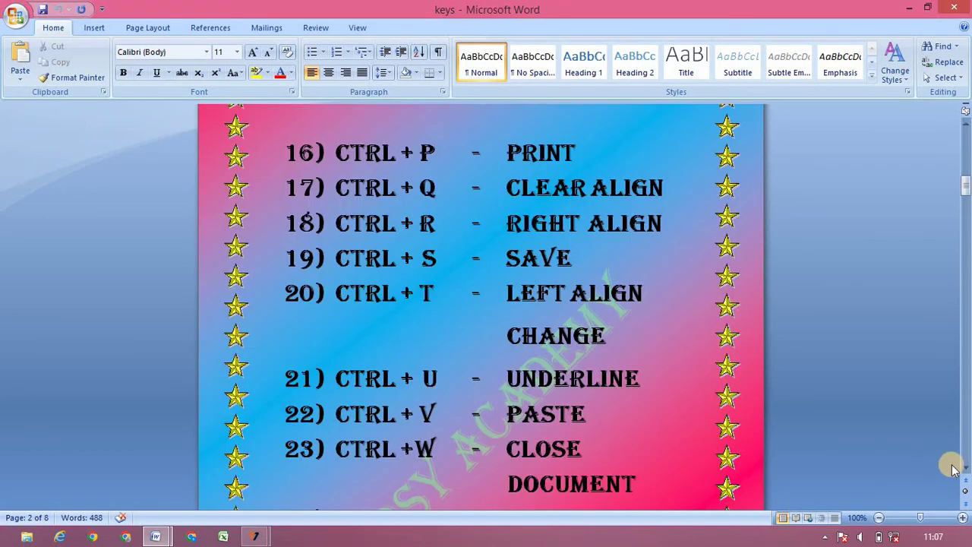
Scroll the chart down to show entries 24–26 for cut, redo and undo
click(964, 467)
click(964, 467)
click(964, 467)
click(965, 467)
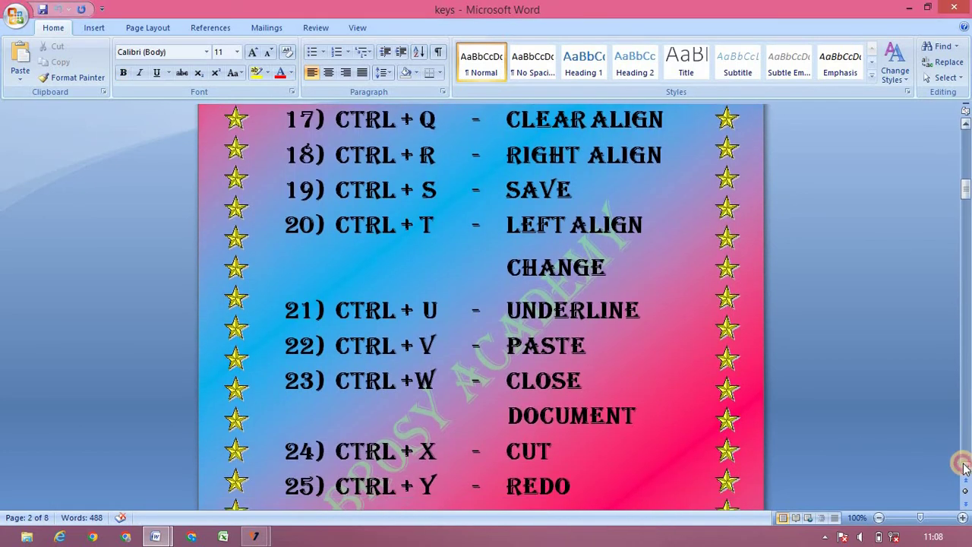
click(965, 467)
click(964, 467)
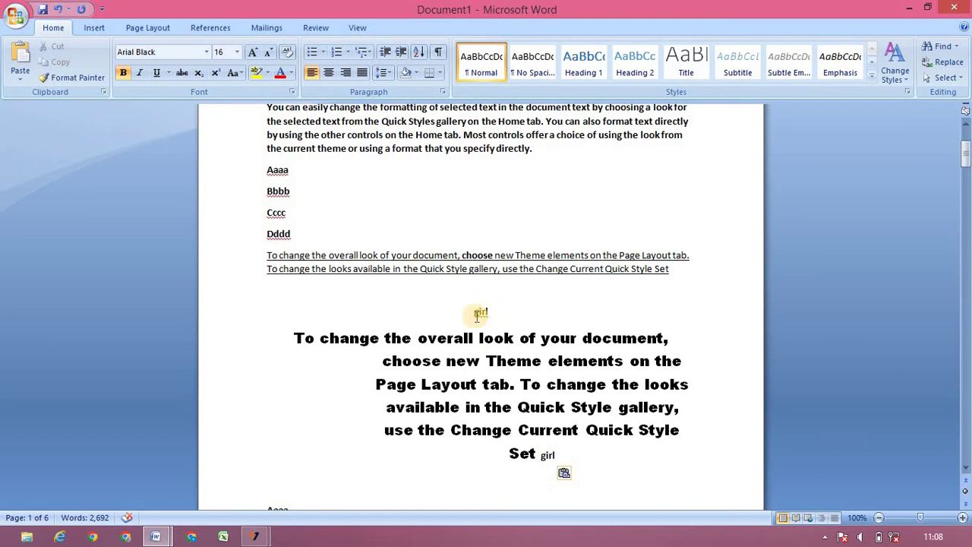
Paste girl after Cccc and delete the standalone girl line
double_click(478, 314)
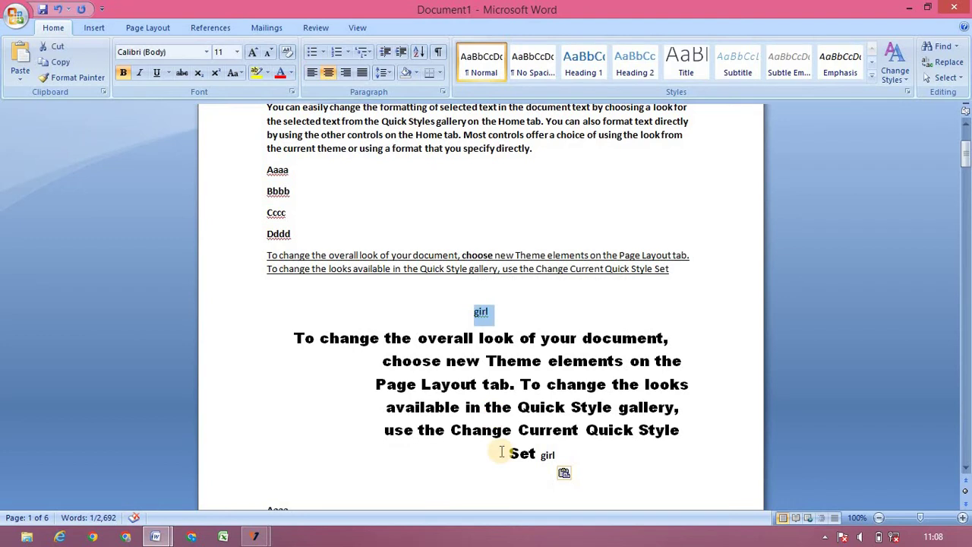
click(338, 222)
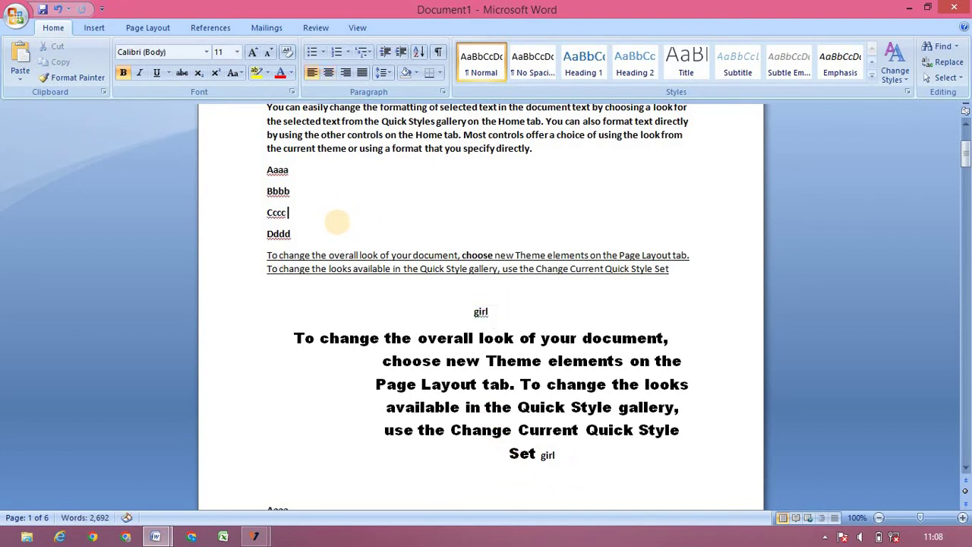
key(ctrl+v)
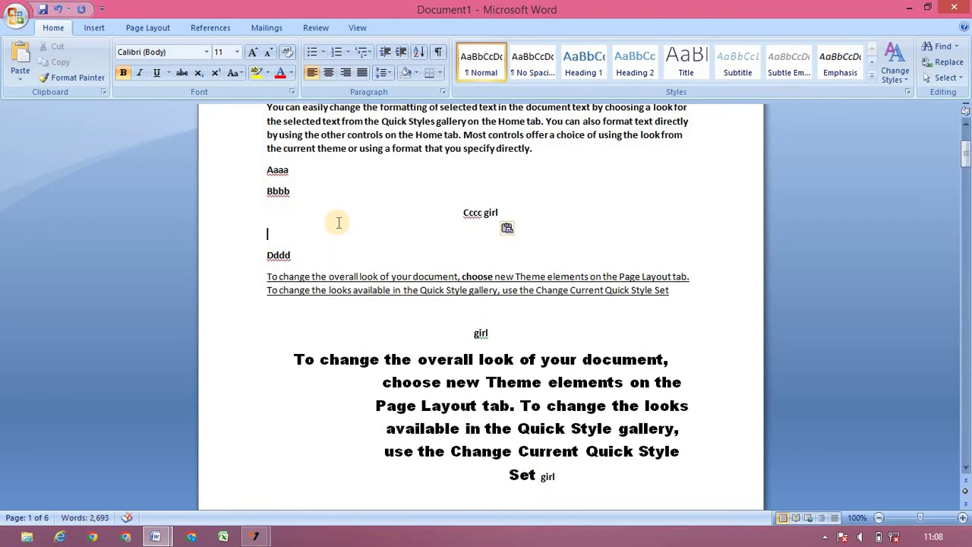
double_click(480, 333)
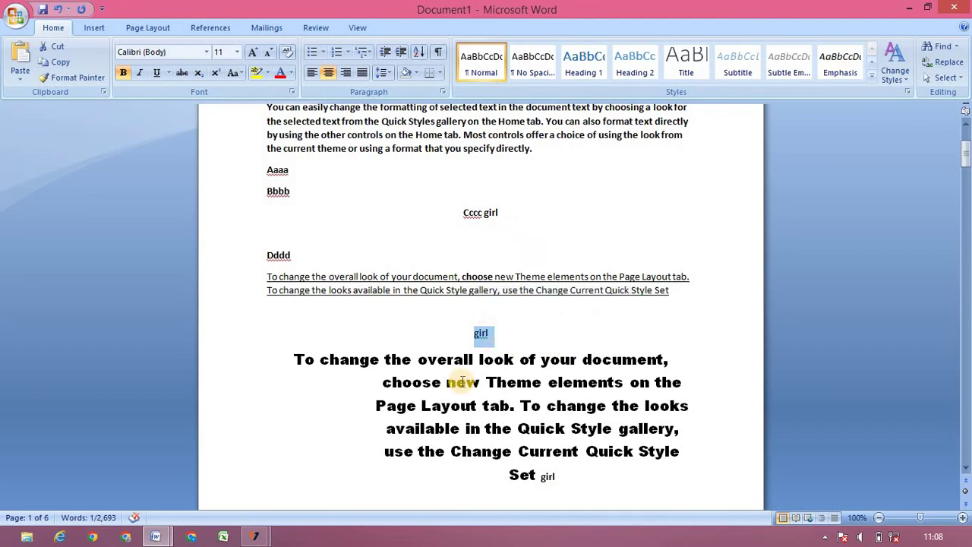
key(Delete)
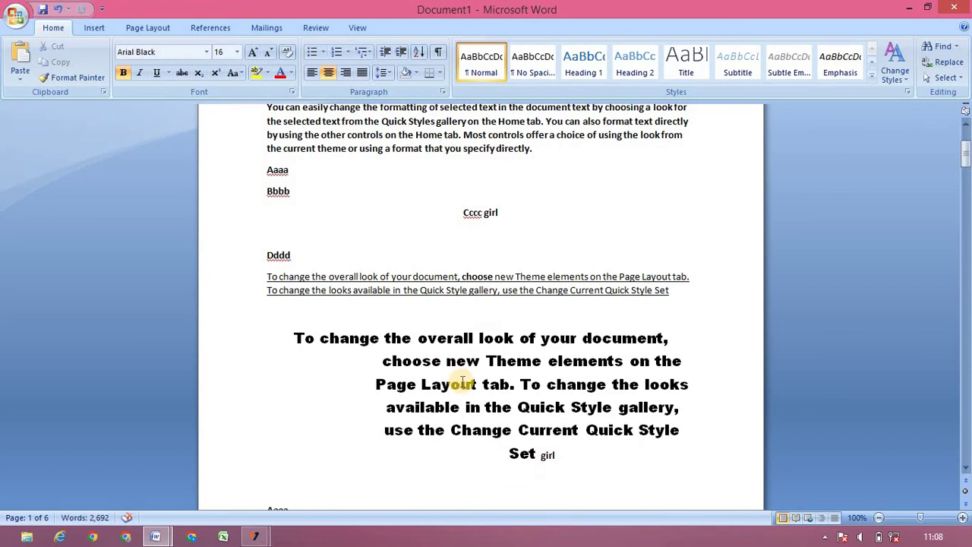
Keep the Cccc girl line centred and paste girl onto a new blank line above it
click(290, 223)
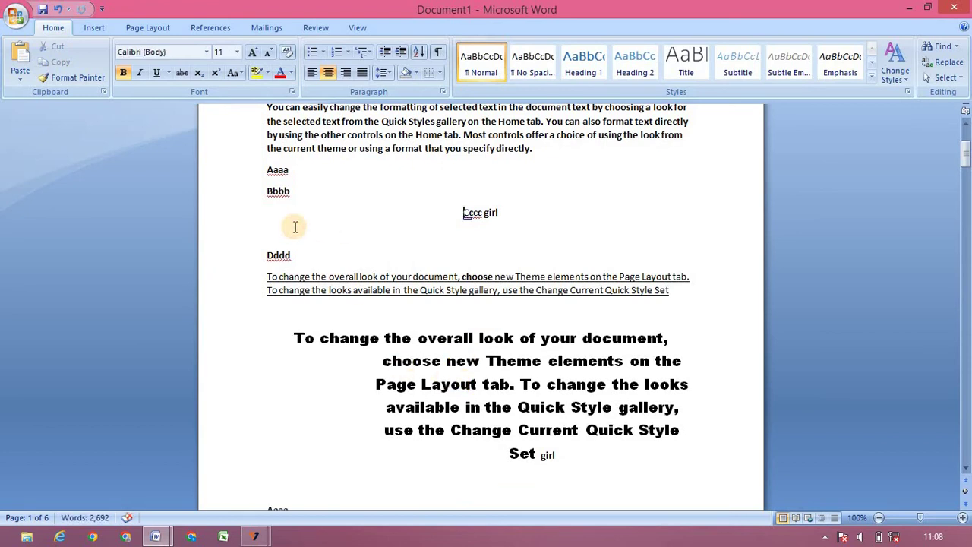
key(ctrl+l)
key(ctrl+e)
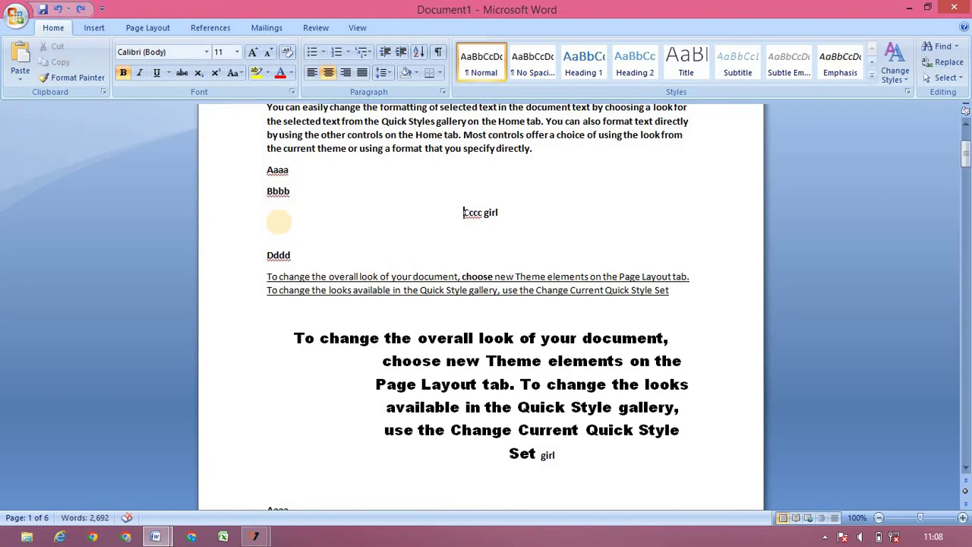
key(Return)
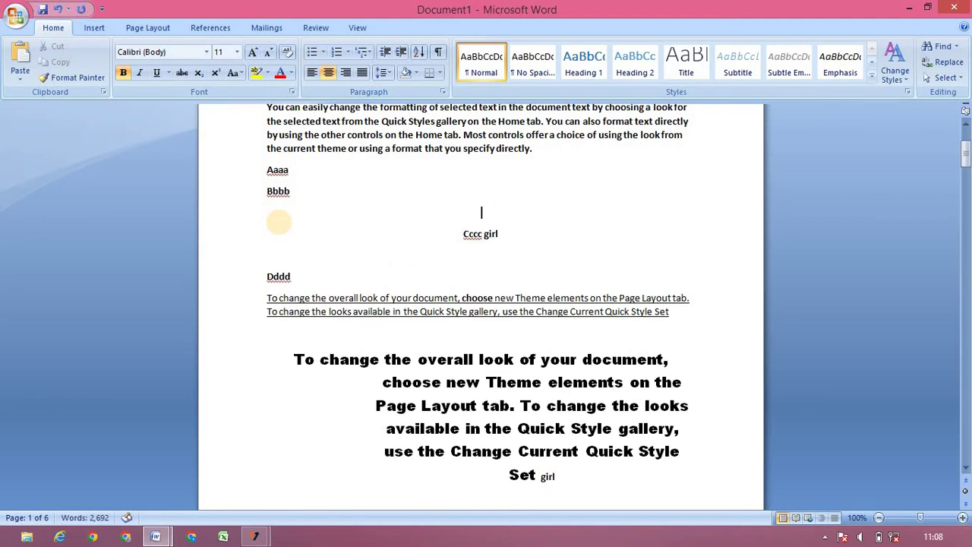
key(ctrl+v)
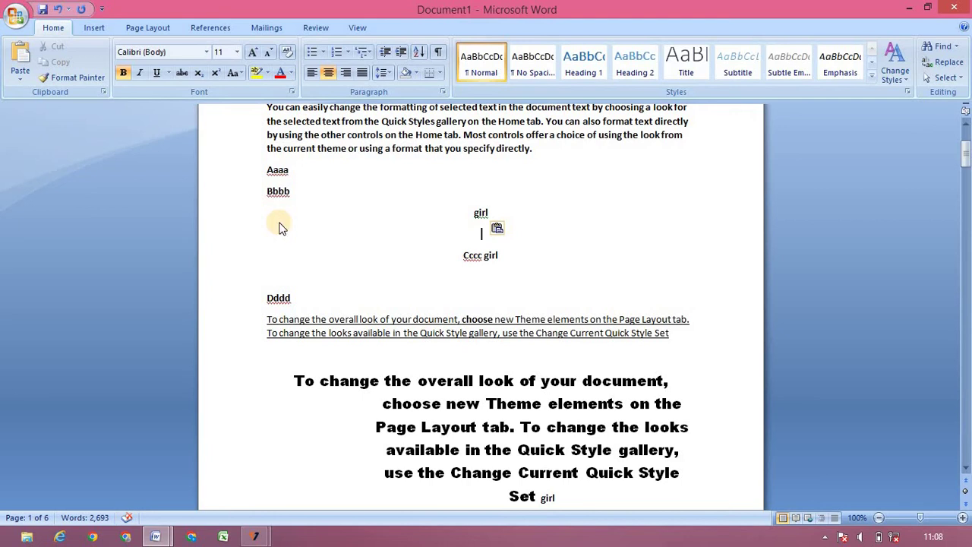
key(alt+Tab)
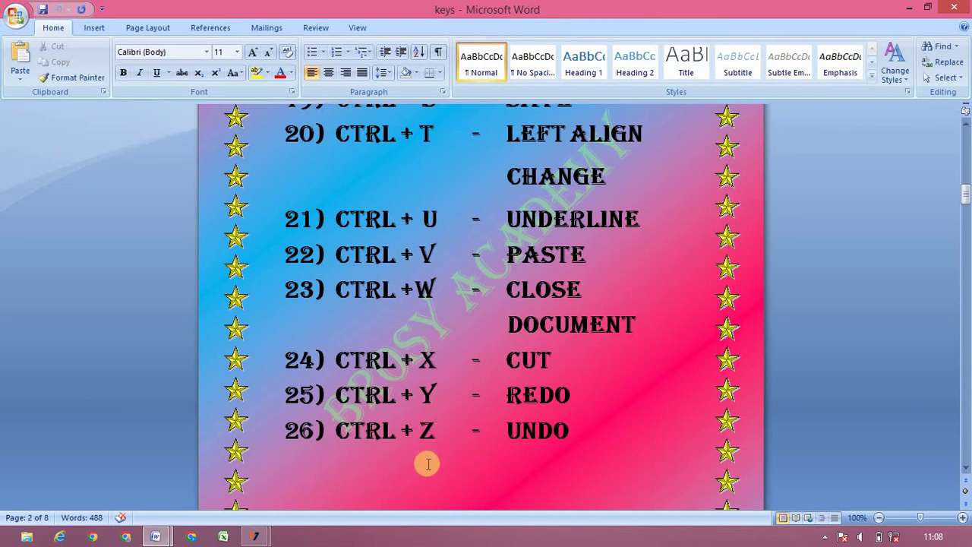
Delete the two-line underlined paragraph, undo the removal, then redo it
key(alt+Tab)
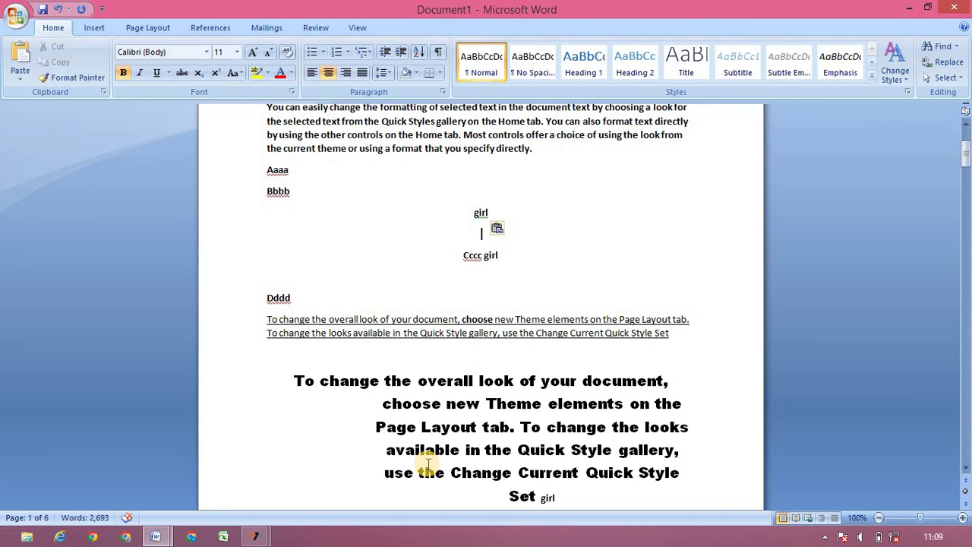
click(421, 379)
triple_click(453, 335)
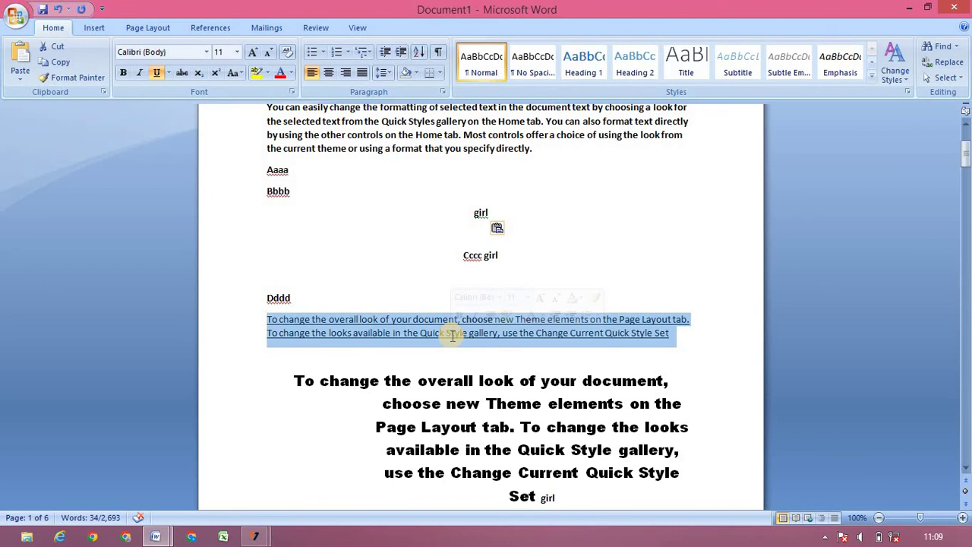
key(Delete)
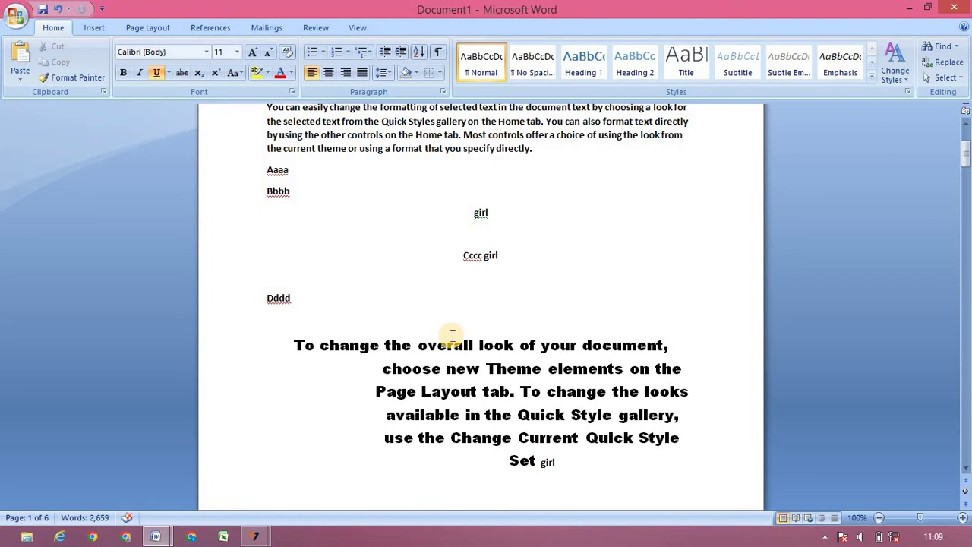
key(ctrl+z)
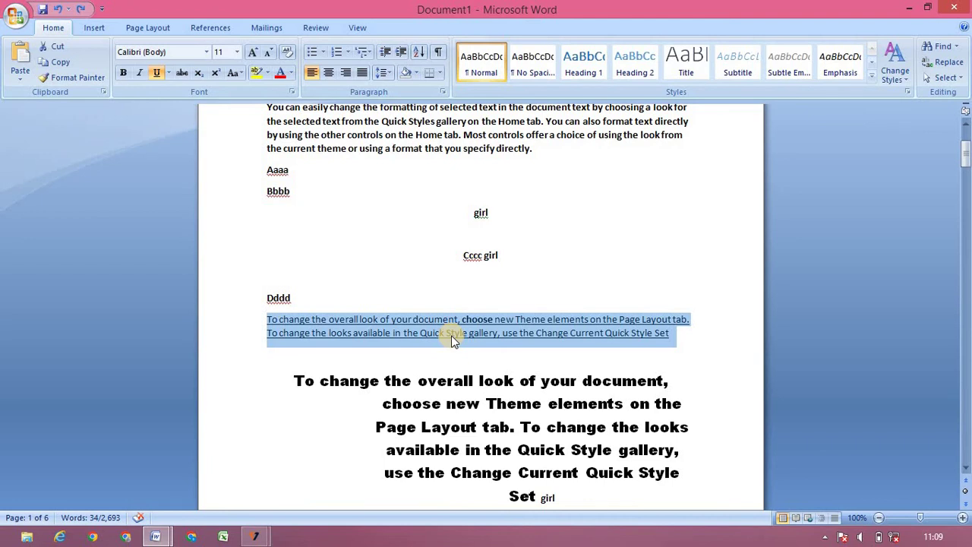
key(Delete)
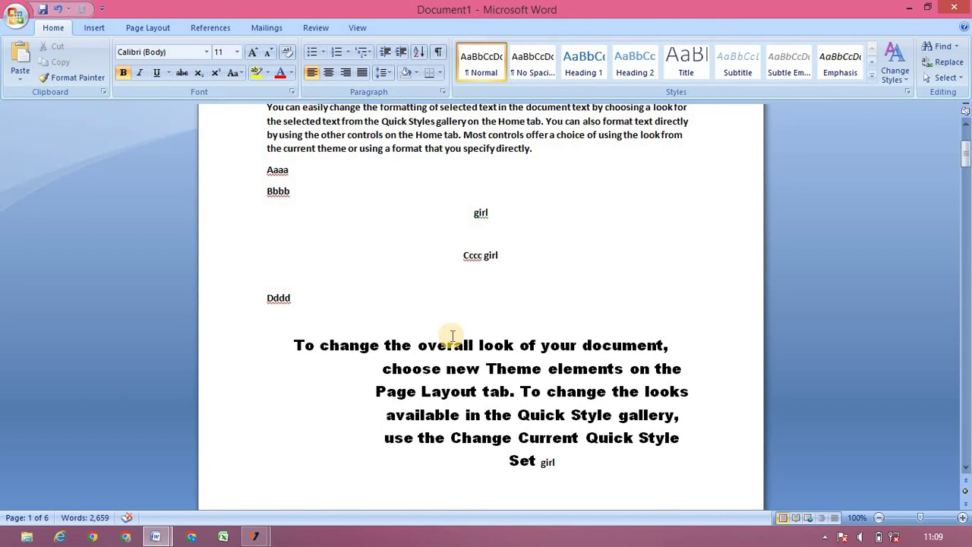
key(alt+Tab)
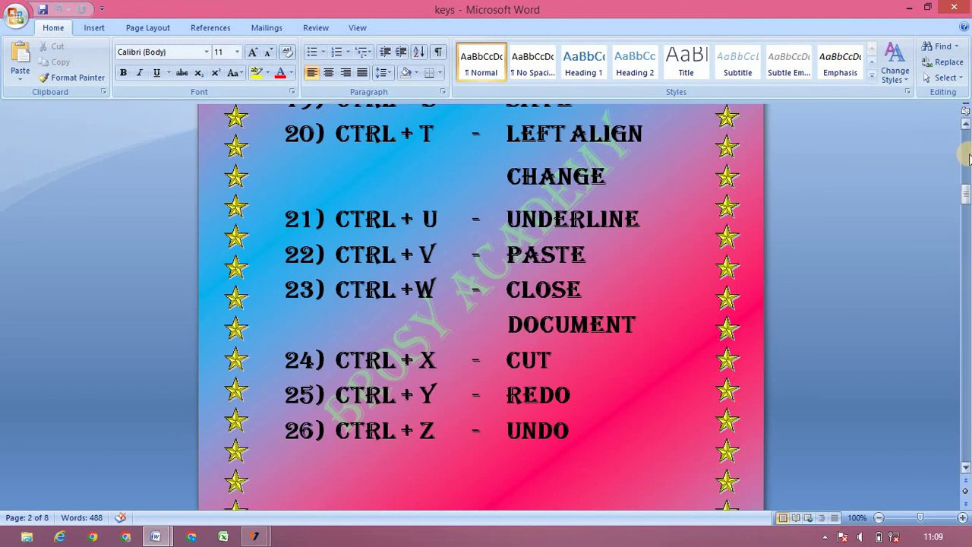
scroll(968, 141, up, 10)
scroll(968, 141, up, 5)
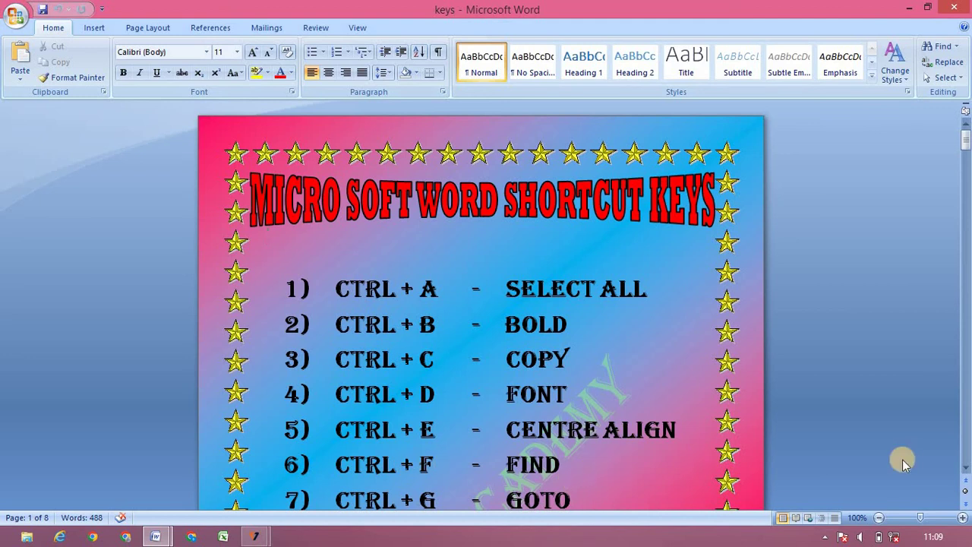
click(965, 469)
drag(966, 471, 965, 471)
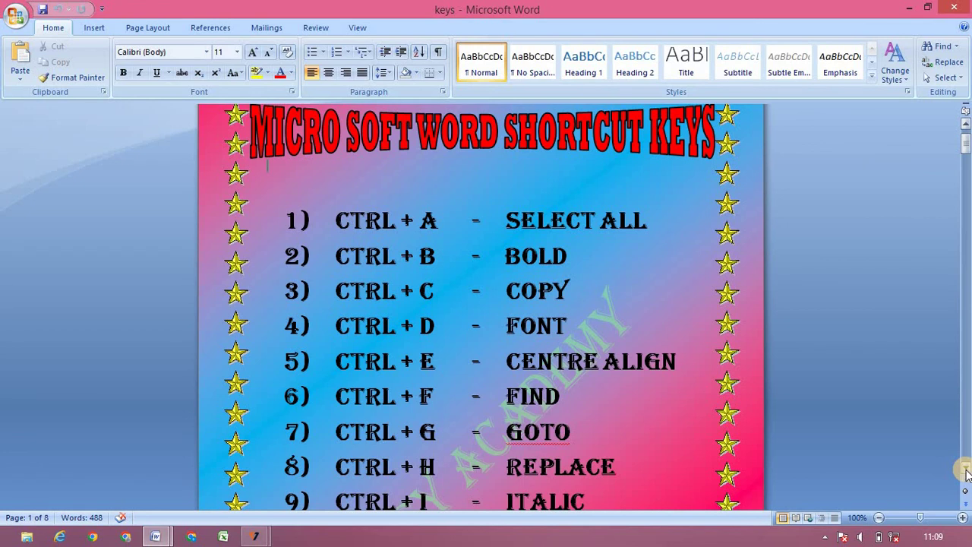
click(965, 471)
drag(965, 471, 965, 471)
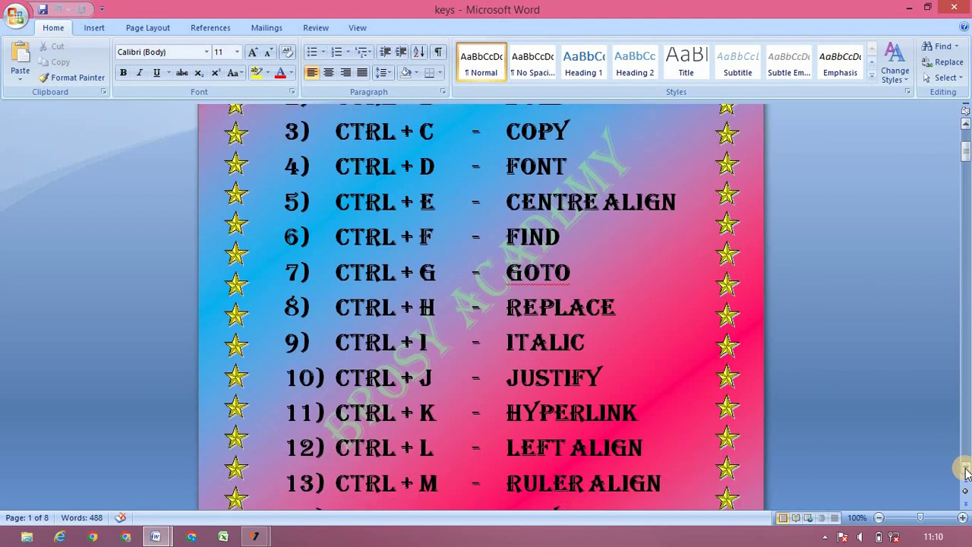
click(965, 471)
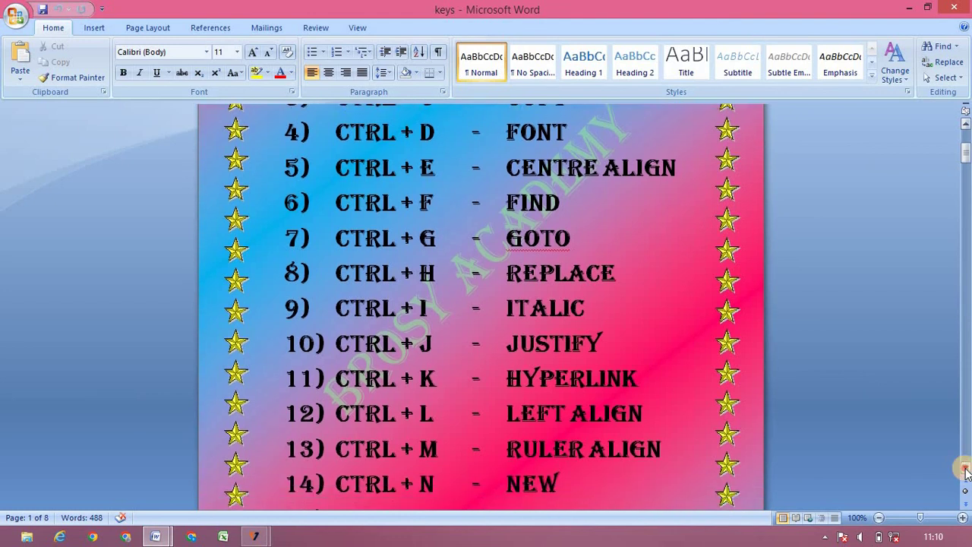
click(965, 470)
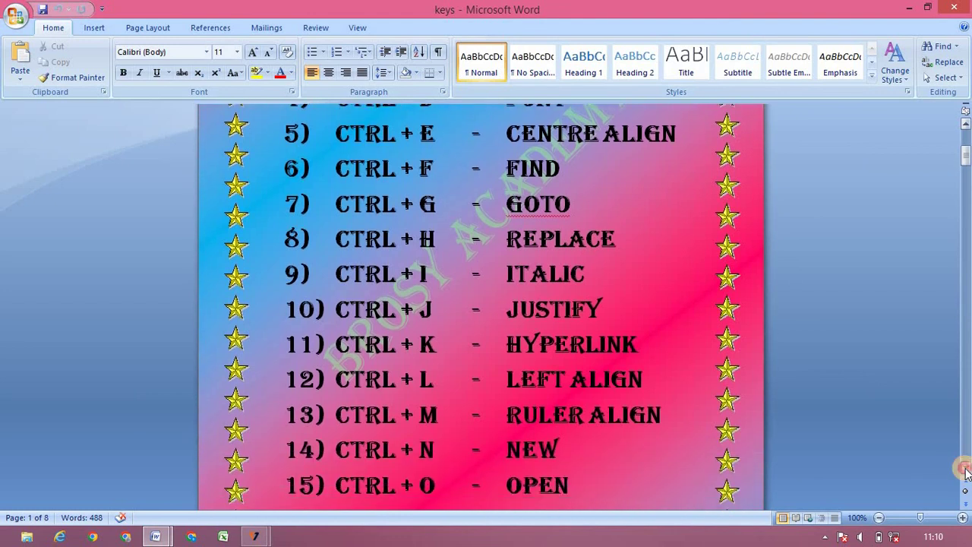
drag(965, 471, 965, 470)
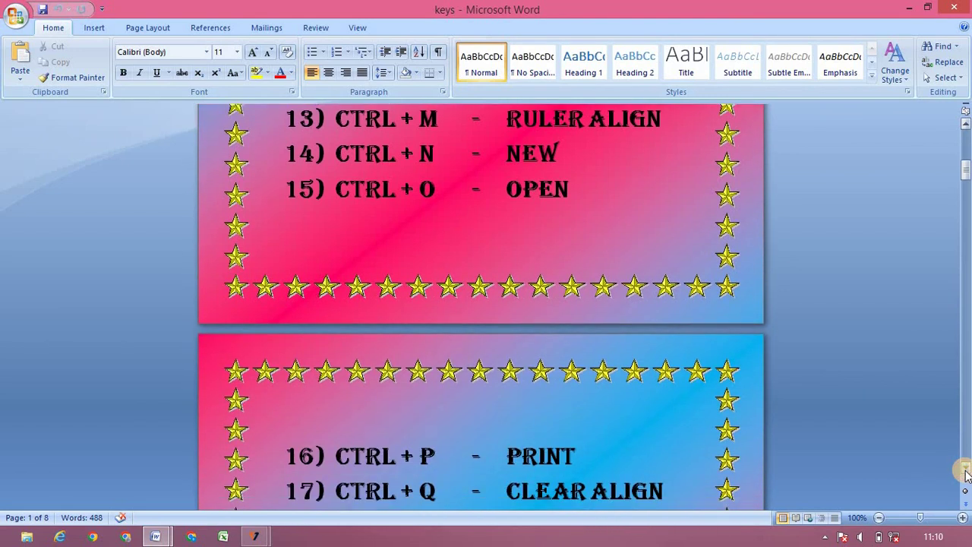
drag(965, 470, 965, 471)
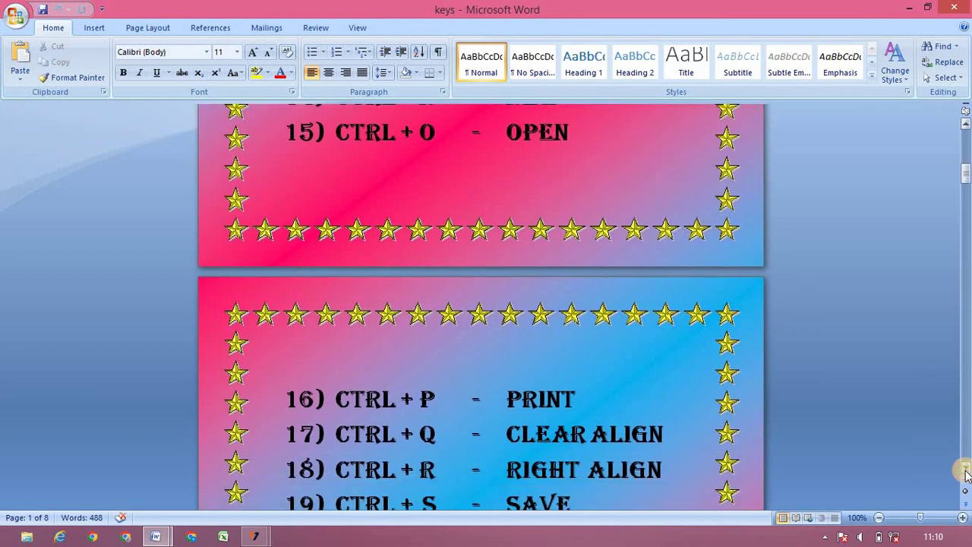
click(965, 471)
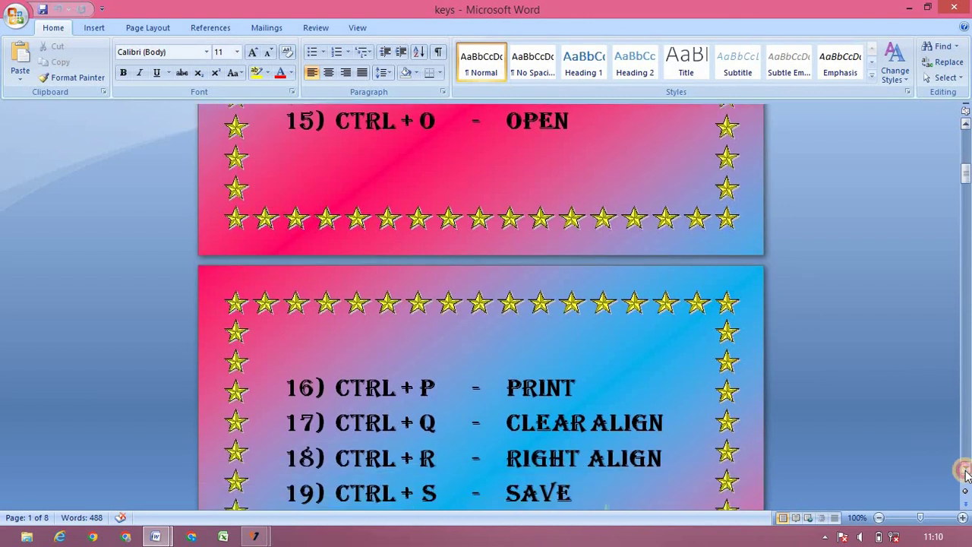
drag(965, 471, 965, 471)
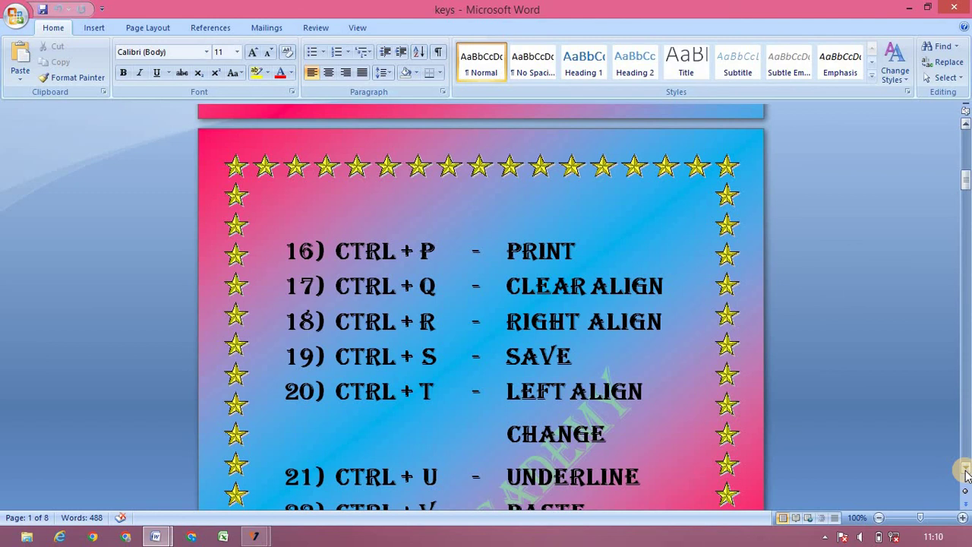
drag(965, 470, 965, 471)
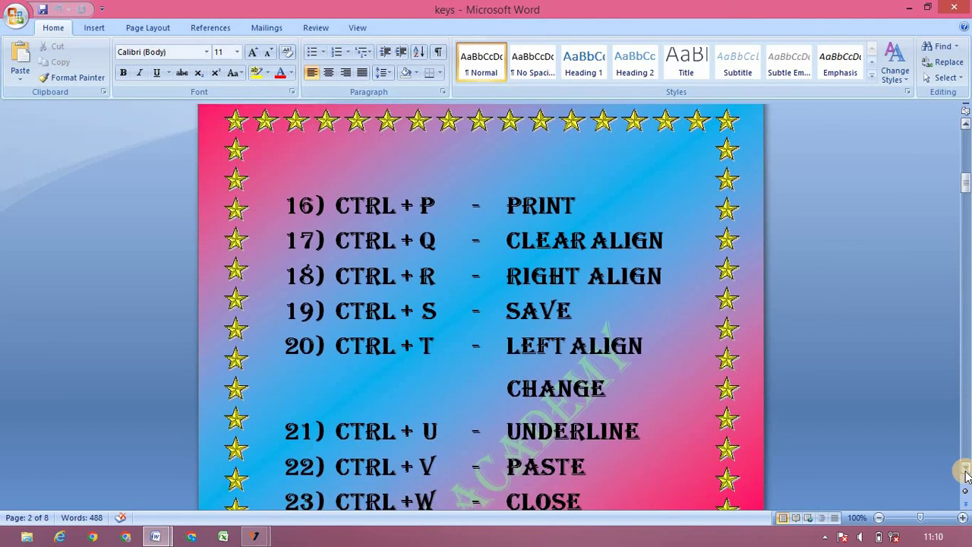
drag(965, 471, 965, 470)
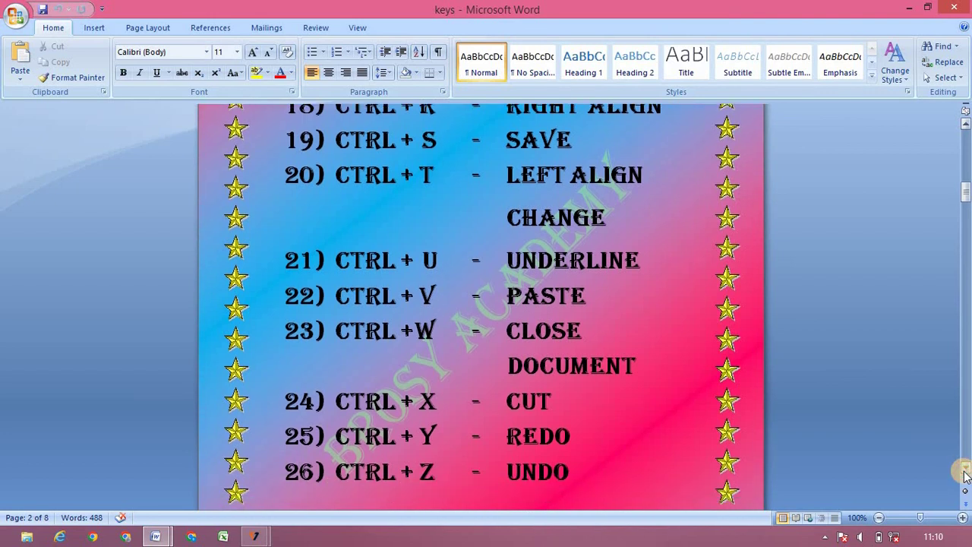